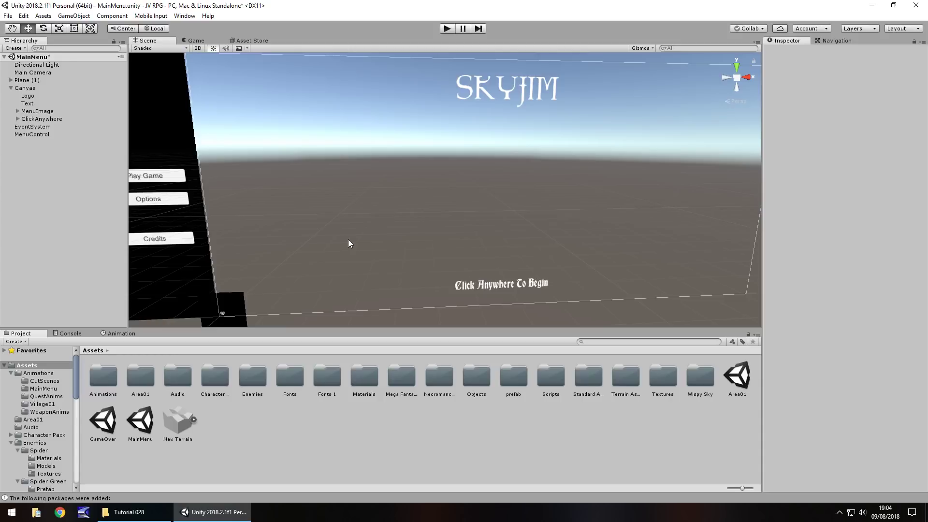
Set the MenuImage raw image colour alpha to 0 to make the black panel transparent
alt+drag(282, 168, 375, 198)
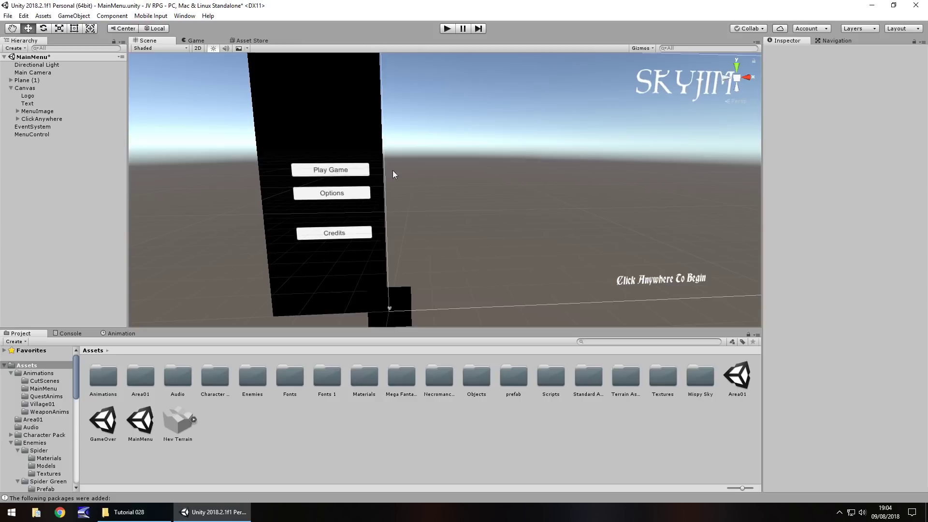
click(324, 100)
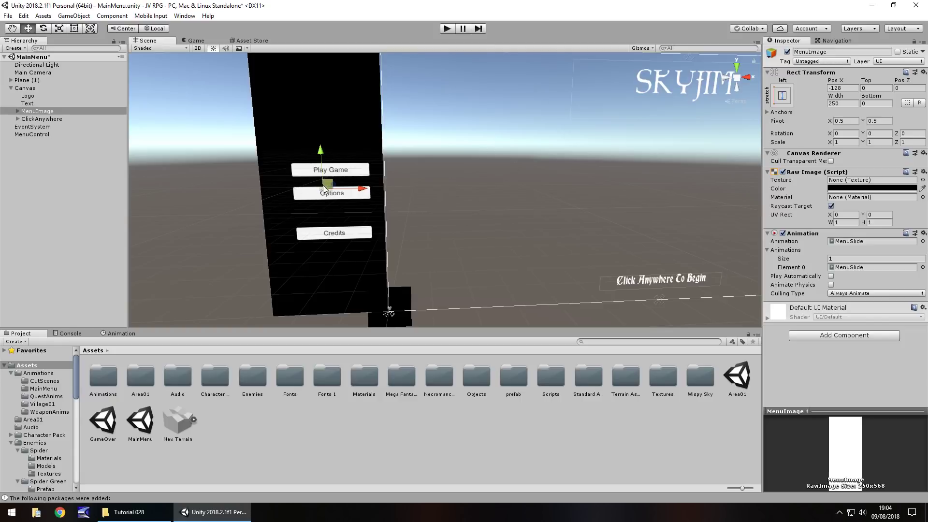
click(874, 189)
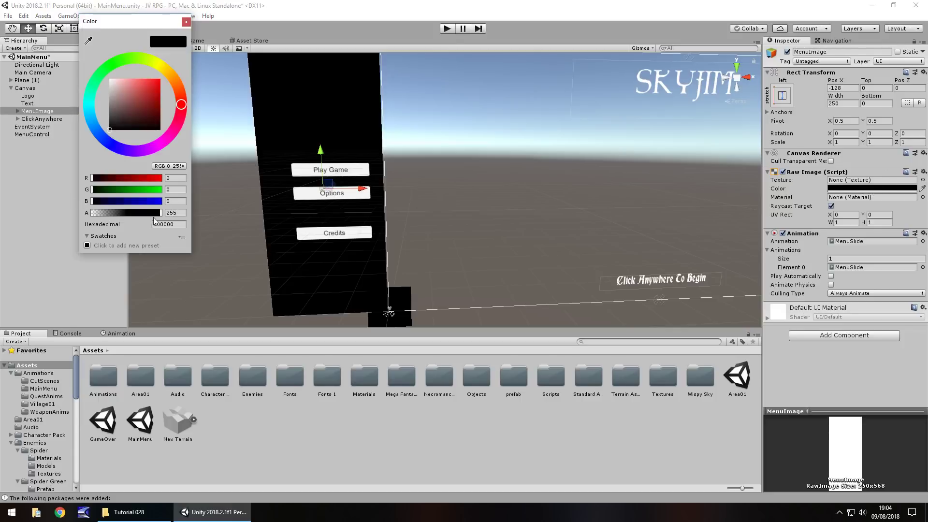
drag(155, 213, 81, 217)
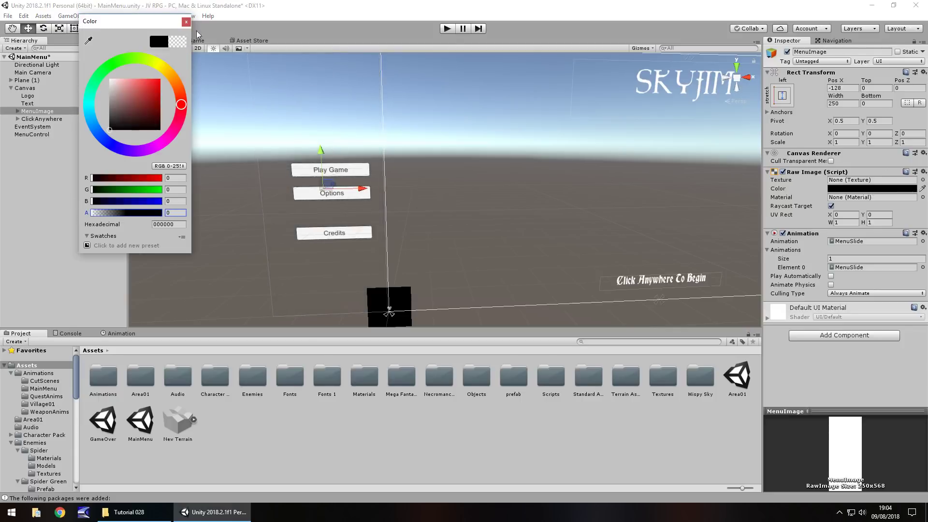
click(186, 22)
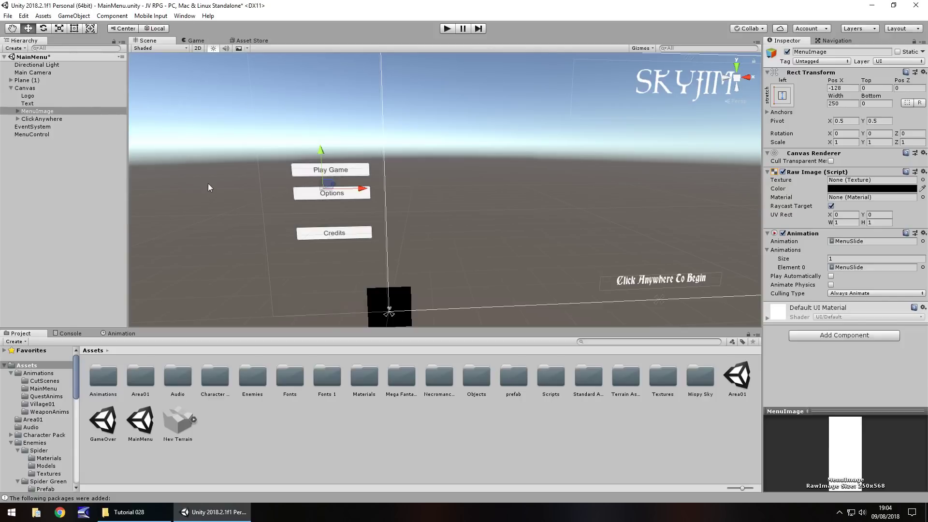
Make the Play Game button's child Text label white
scroll(323, 165, up, 3)
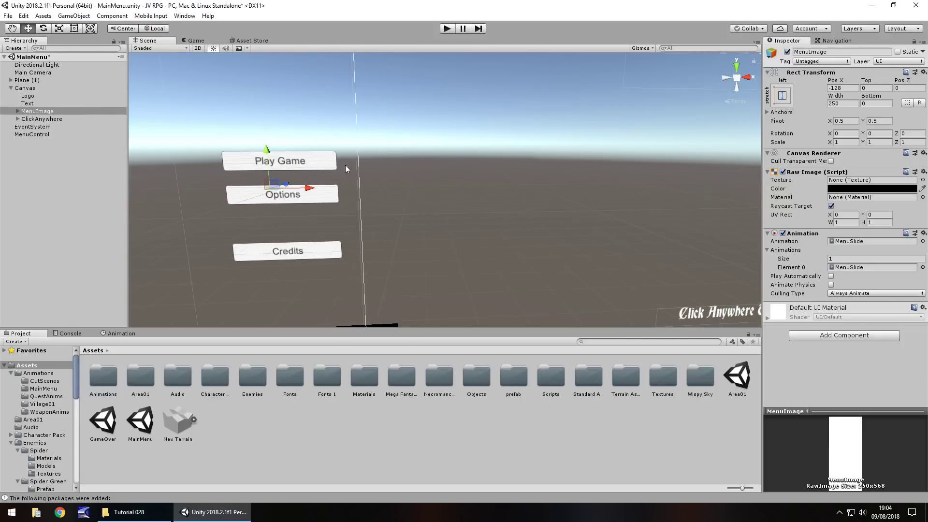
middle_drag(346, 168, 464, 164)
scroll(453, 166, up, 2)
click(435, 150)
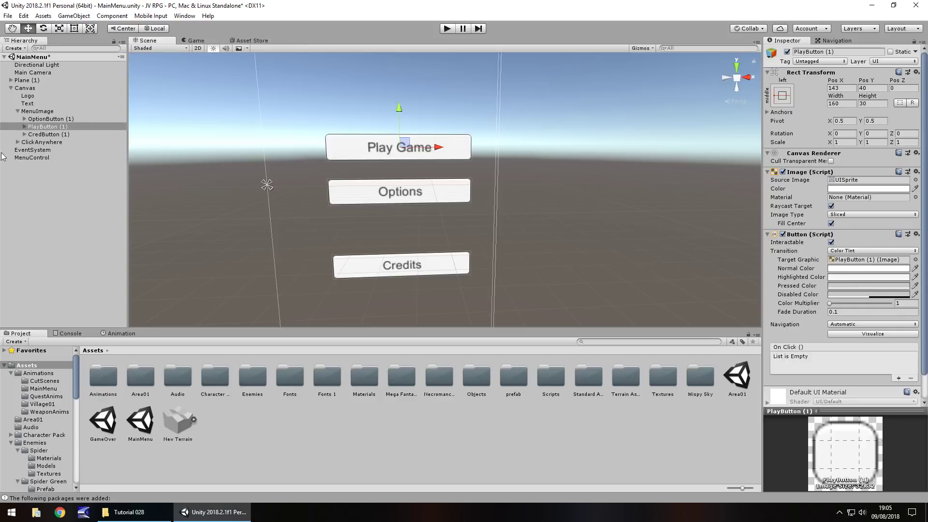
click(24, 126)
click(42, 135)
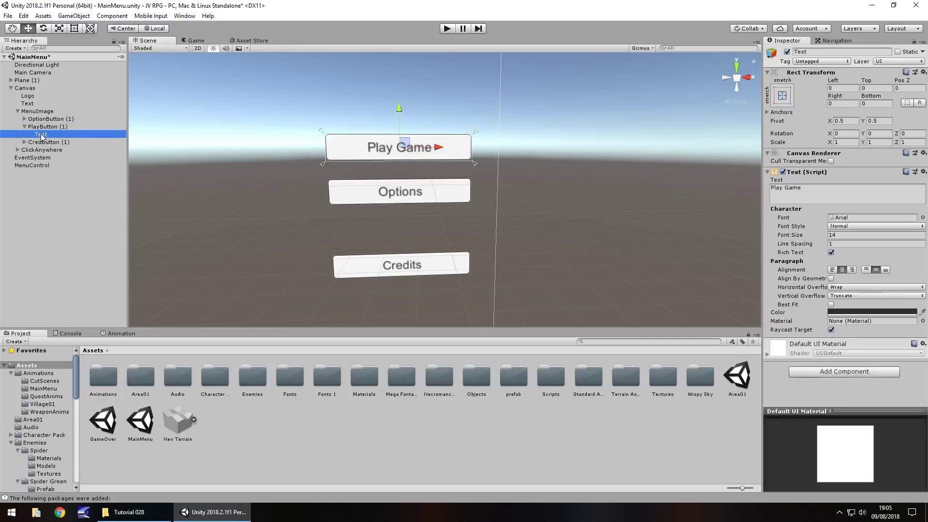
click(867, 312)
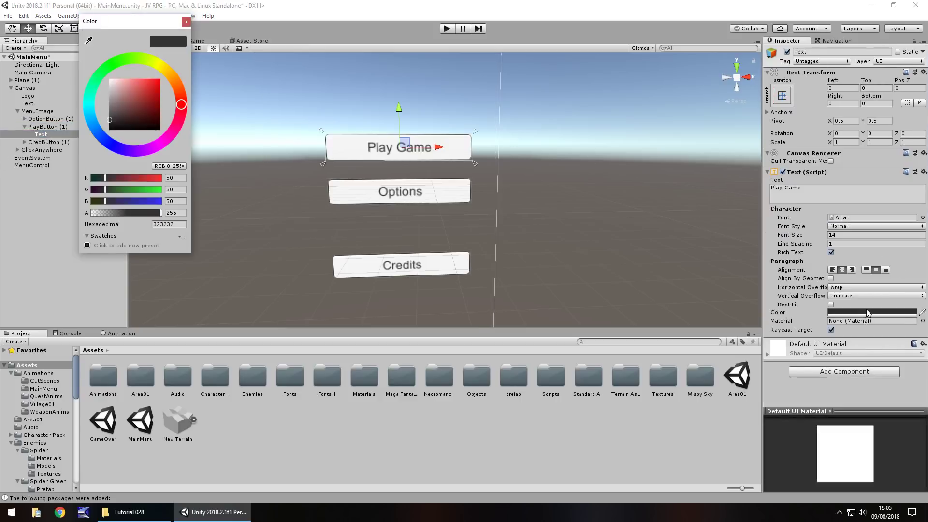
drag(126, 104, 91, 66)
click(186, 22)
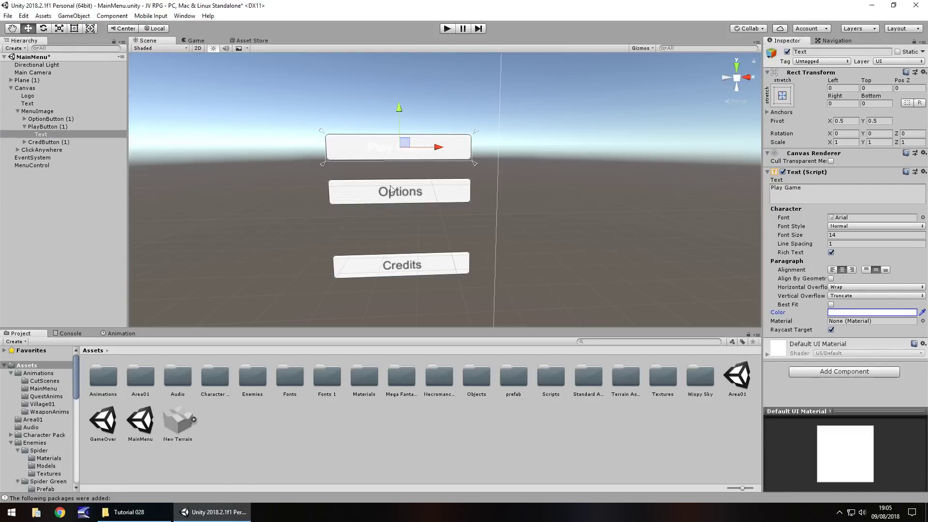
Apply the Bradley Gratis font from Assets/Fonts to the label and set font size 18
double_click(296, 387)
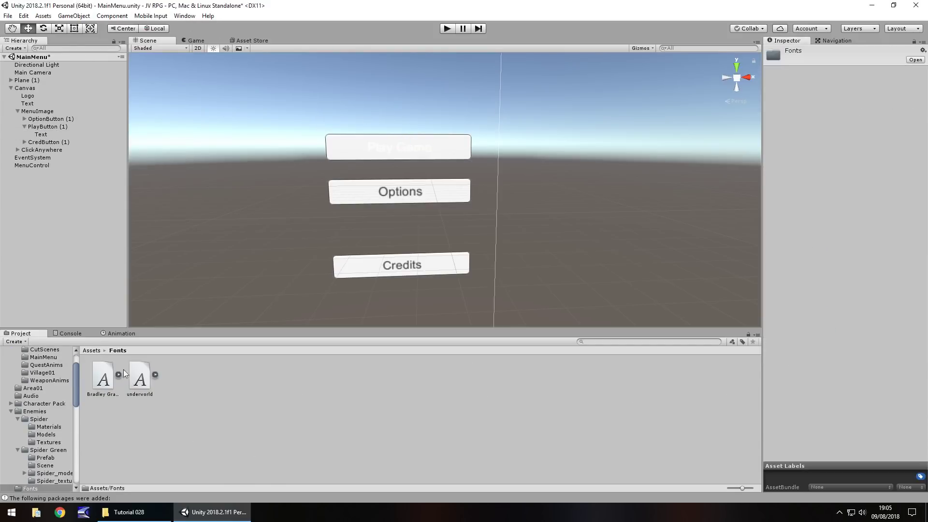
click(37, 135)
drag(103, 381, 858, 220)
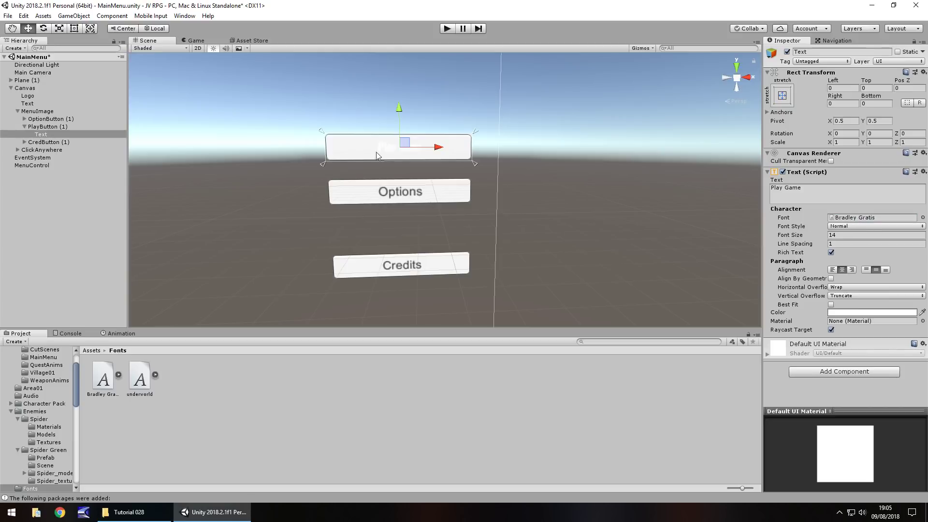
click(853, 235)
drag(806, 236, 811, 236)
Set PlayButton (1)'s Normal Color alpha to 0
click(55, 129)
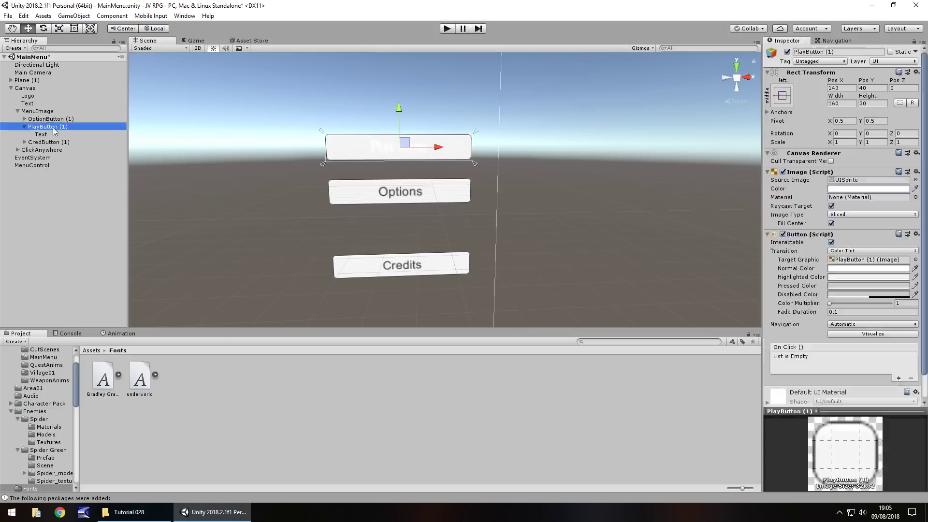
click(854, 269)
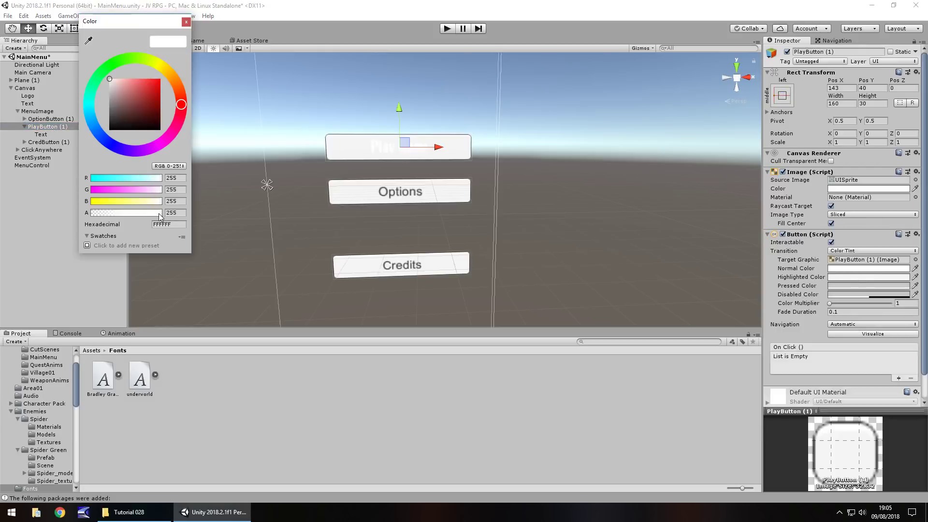
drag(162, 213, 82, 216)
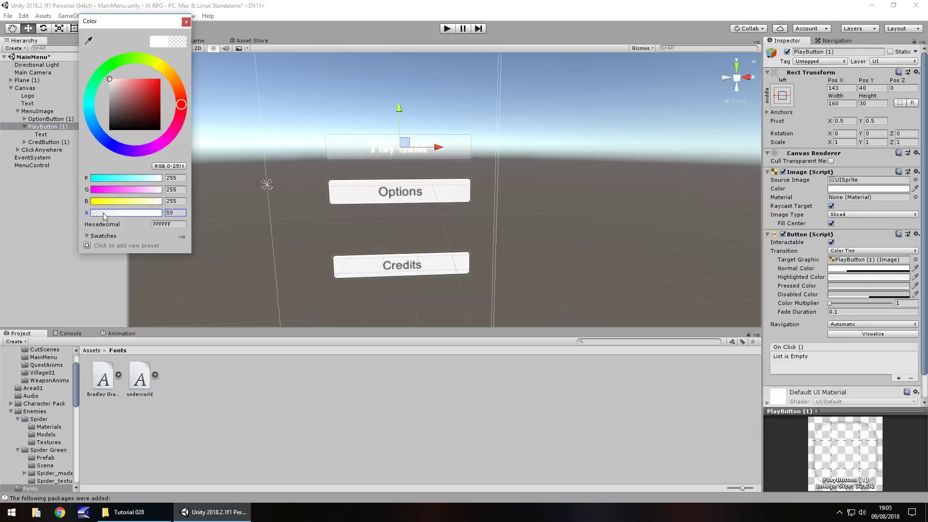
click(186, 22)
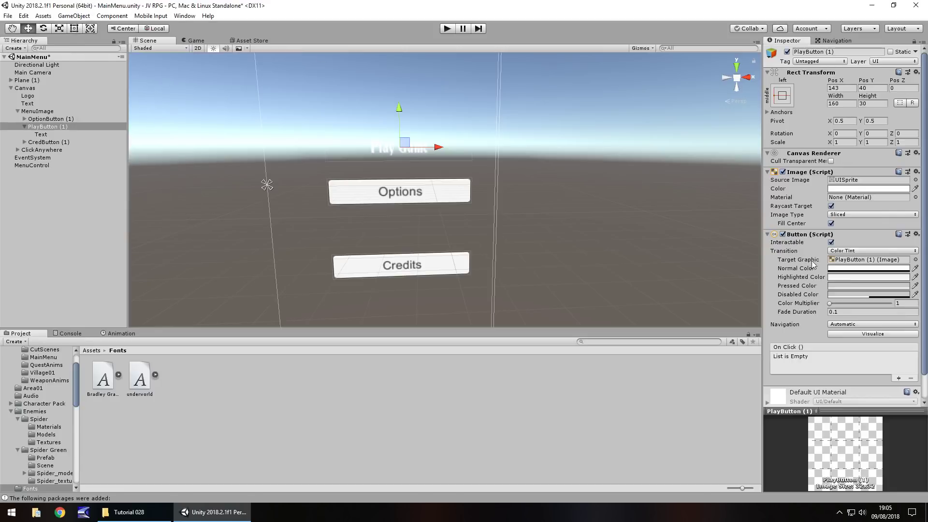
Set the button's Highlighted Color to brown 856631 and Pressed Color to black
click(829, 277)
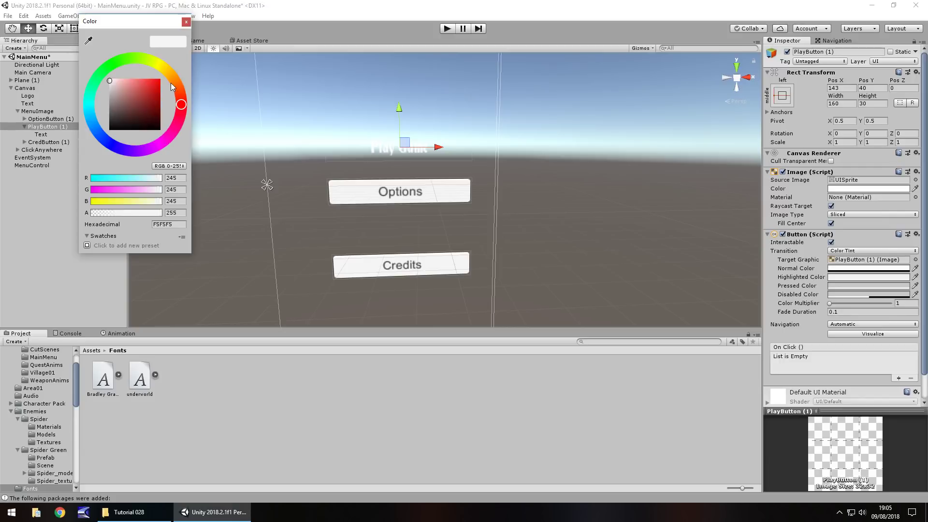
drag(170, 82, 171, 77)
drag(127, 91, 143, 107)
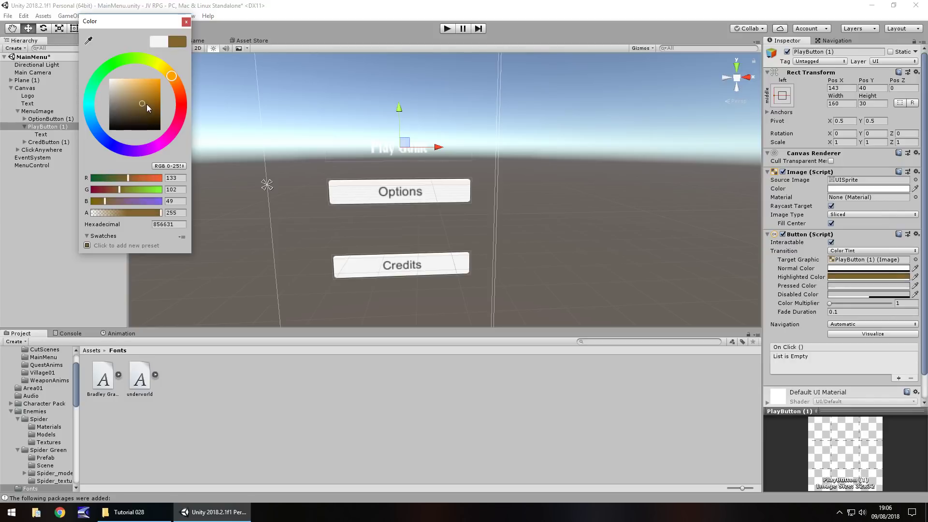
click(185, 21)
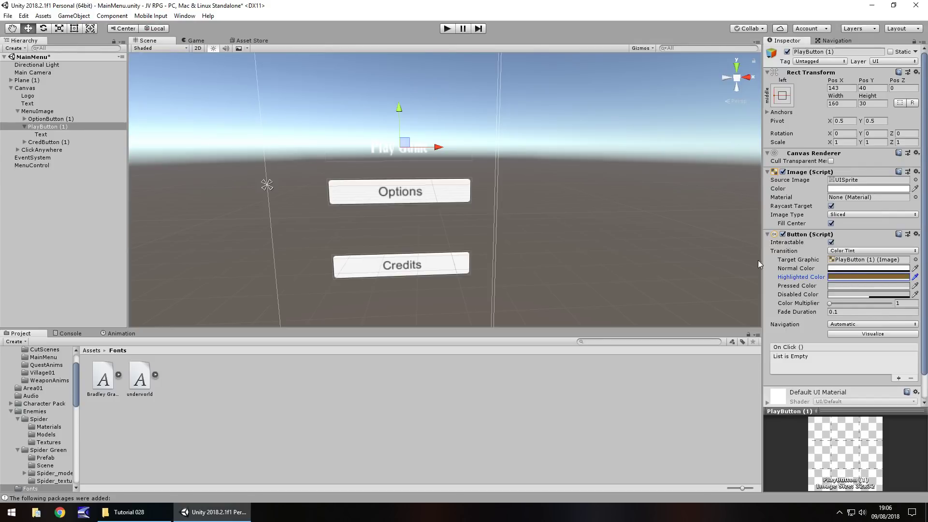
click(868, 285)
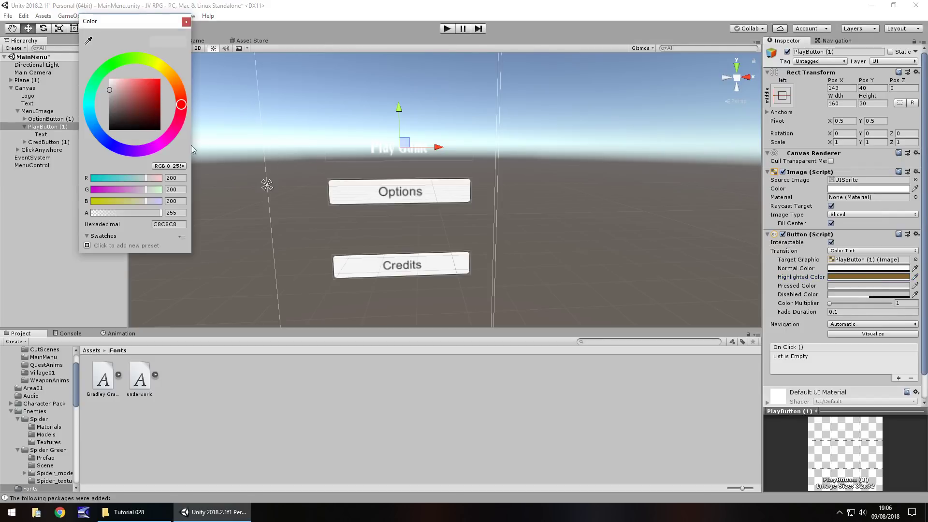
drag(133, 105, 161, 131)
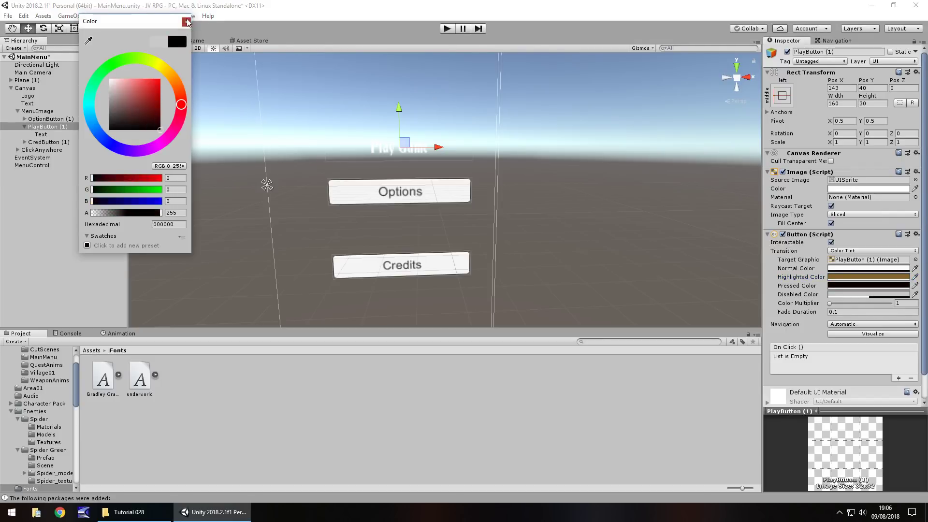
click(186, 21)
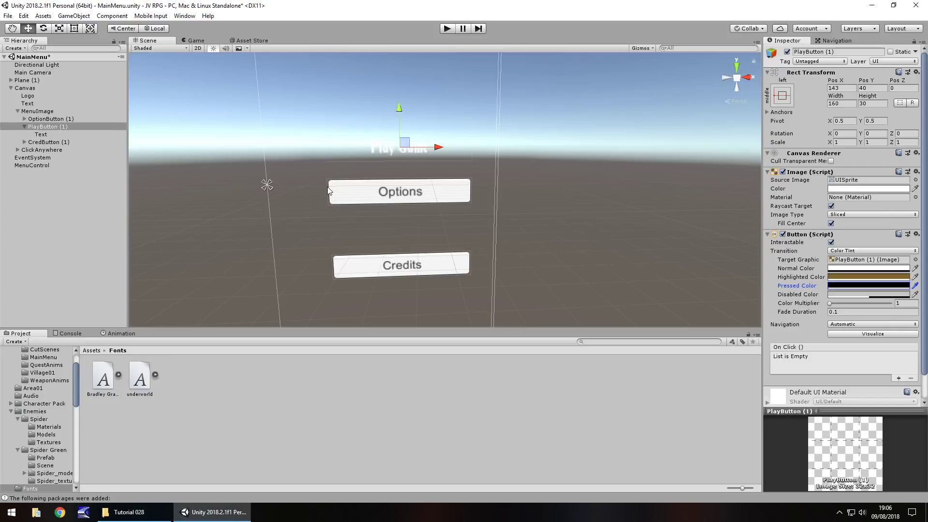
Change the button label's wording to 'New Game' and test the menu in Play mode
click(42, 135)
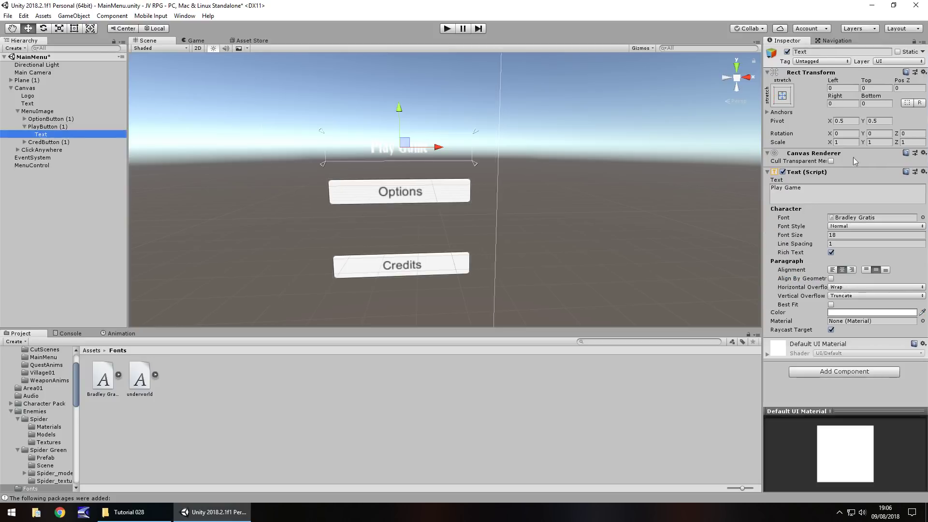
click(819, 191)
text(New Game)
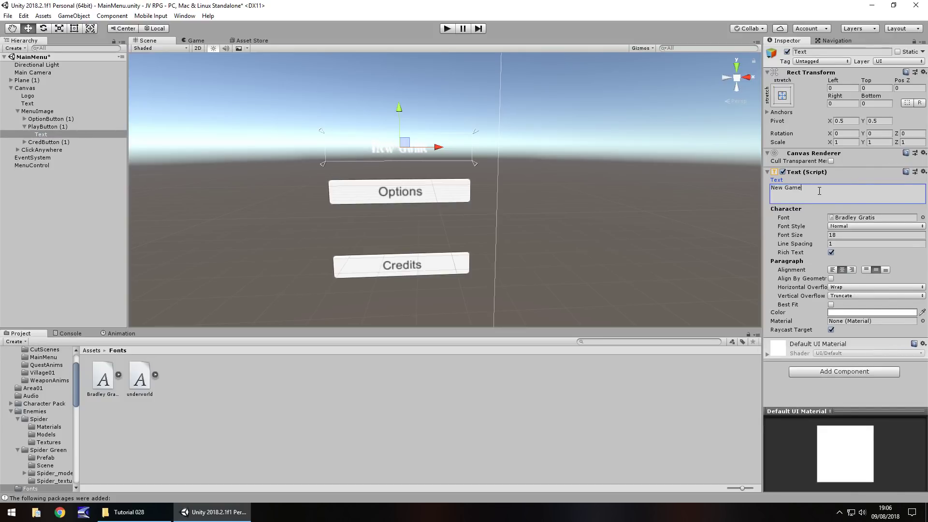
click(444, 32)
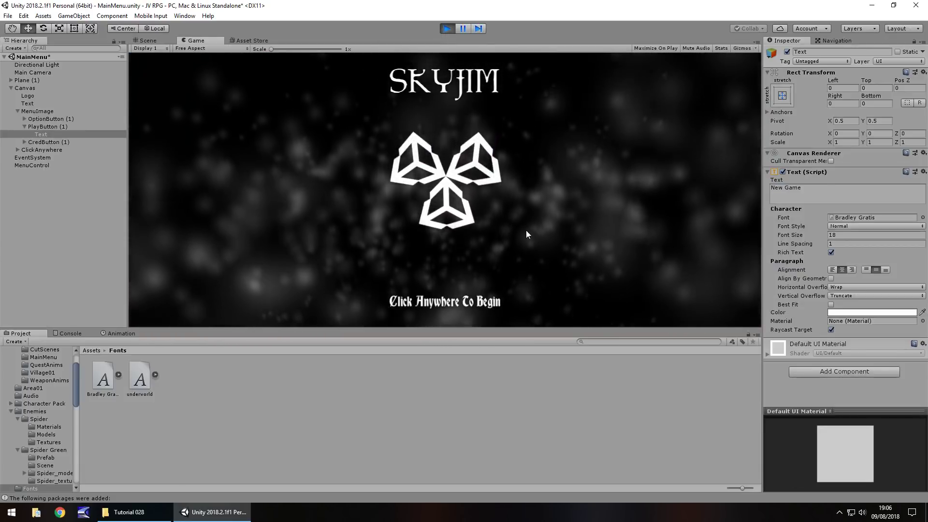
click(526, 231)
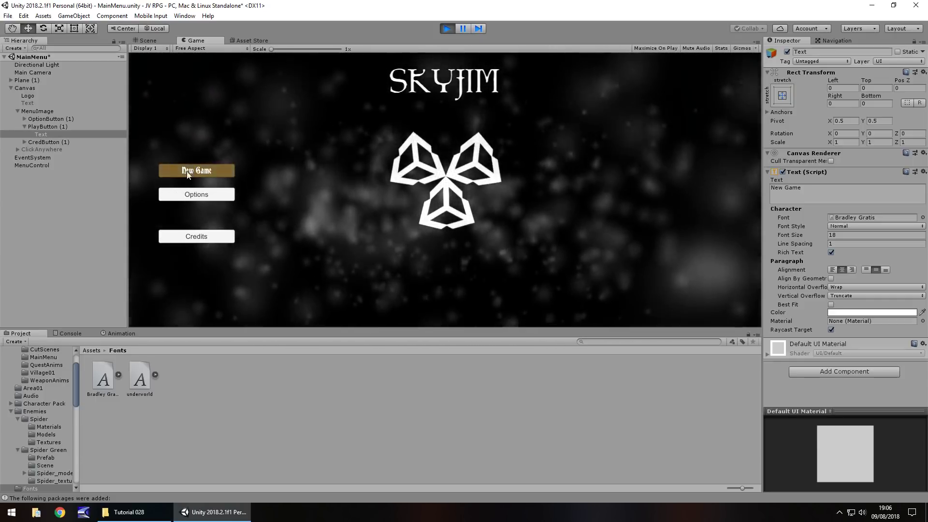
key(ctrl+p)
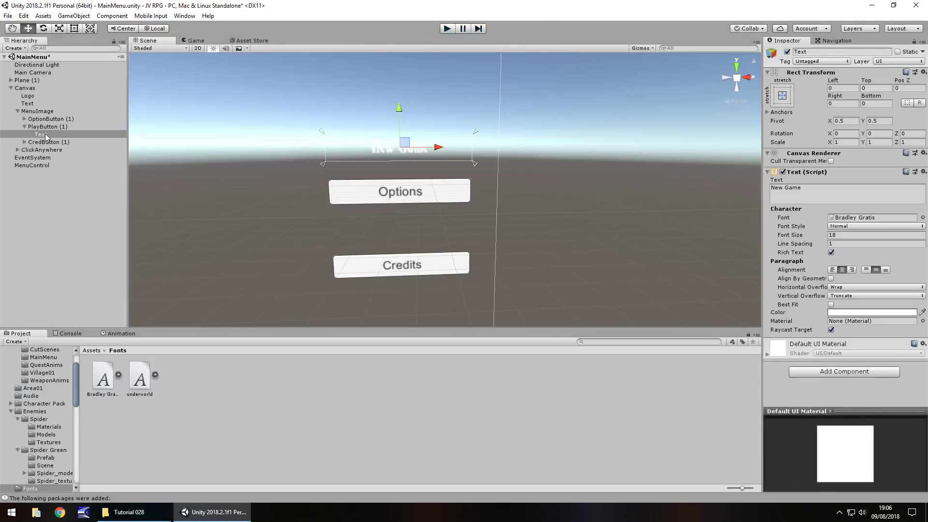
Set the New Game label's font size to 30 and preview the menu in Play mode
click(48, 135)
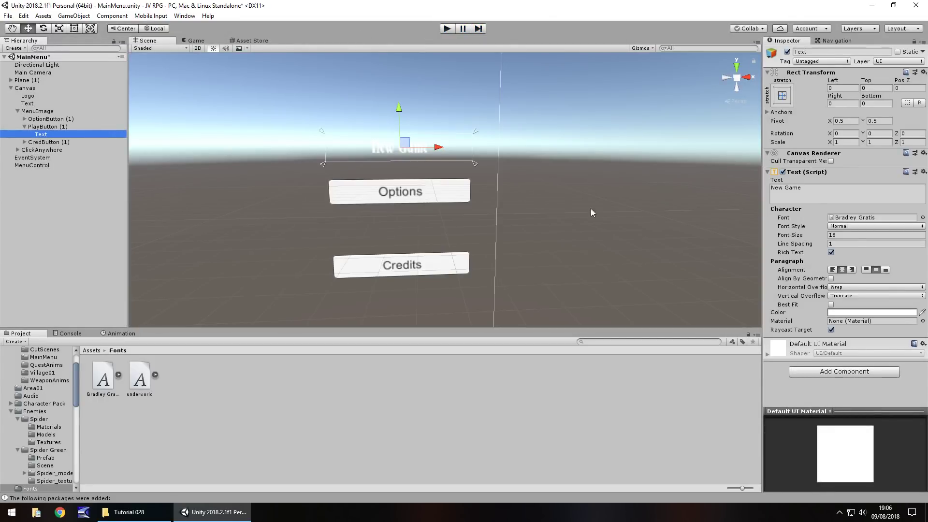
key(f)
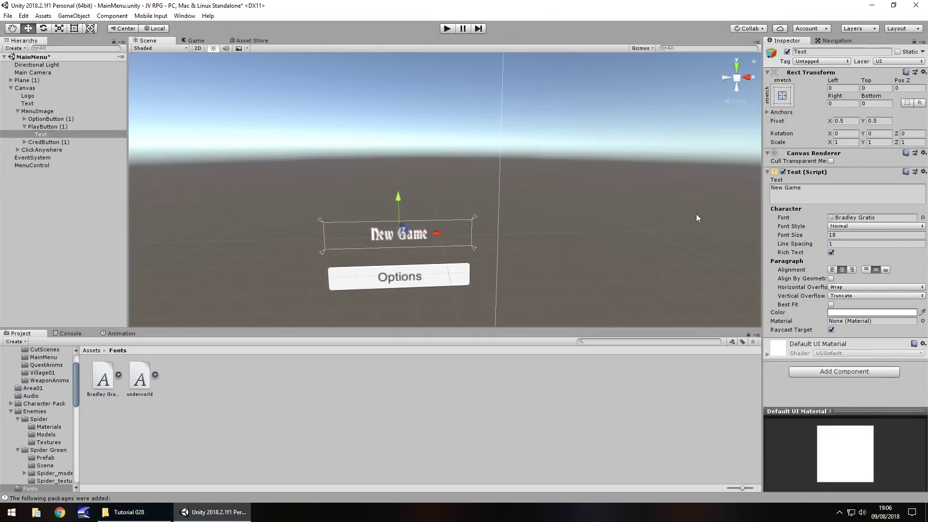
click(852, 236)
text(24)
key(BackSpace)
key(BackSpace)
text(30)
click(448, 30)
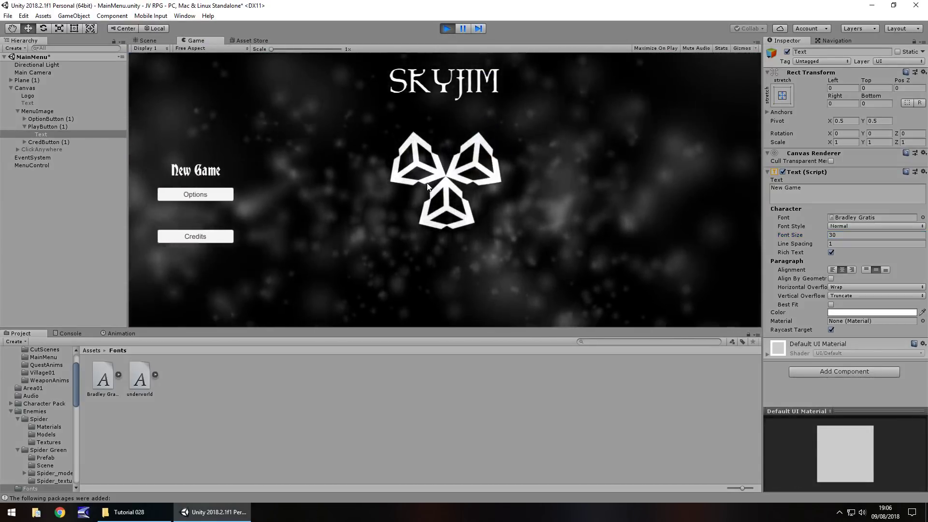
click(446, 28)
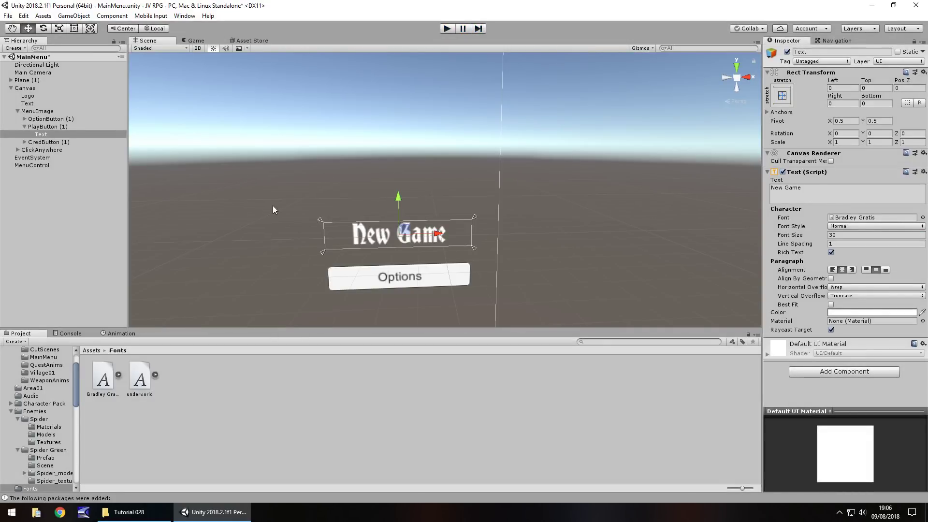
middle_drag(272, 226, 217, 158)
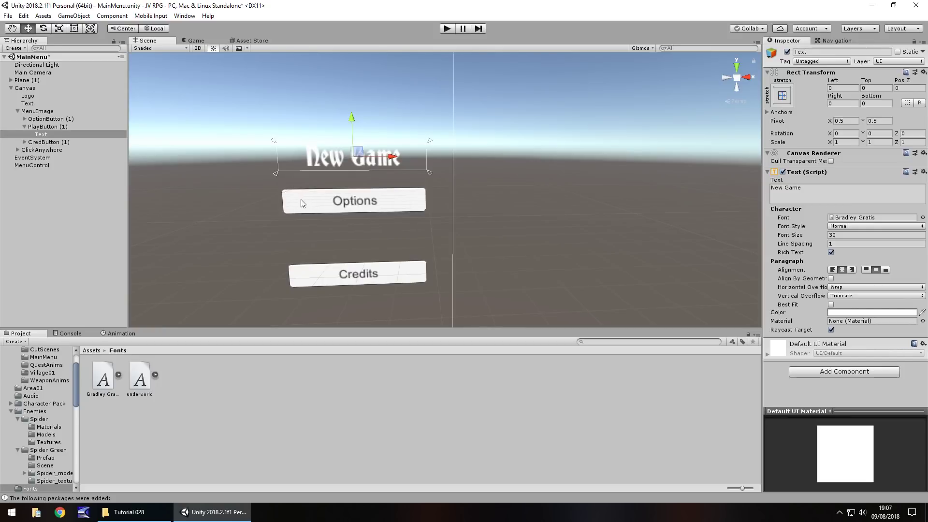
Copy the New Game Text component and paste its values onto the Options label's Text
click(24, 118)
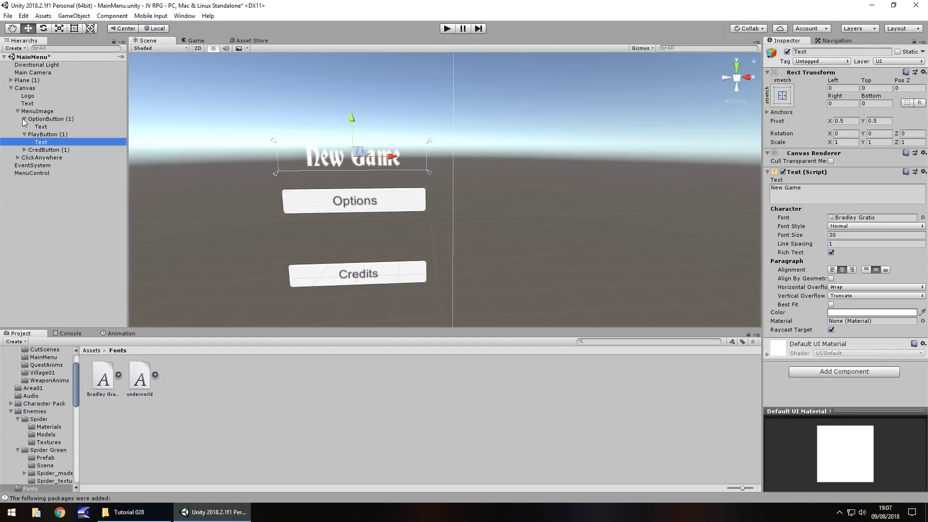
click(41, 126)
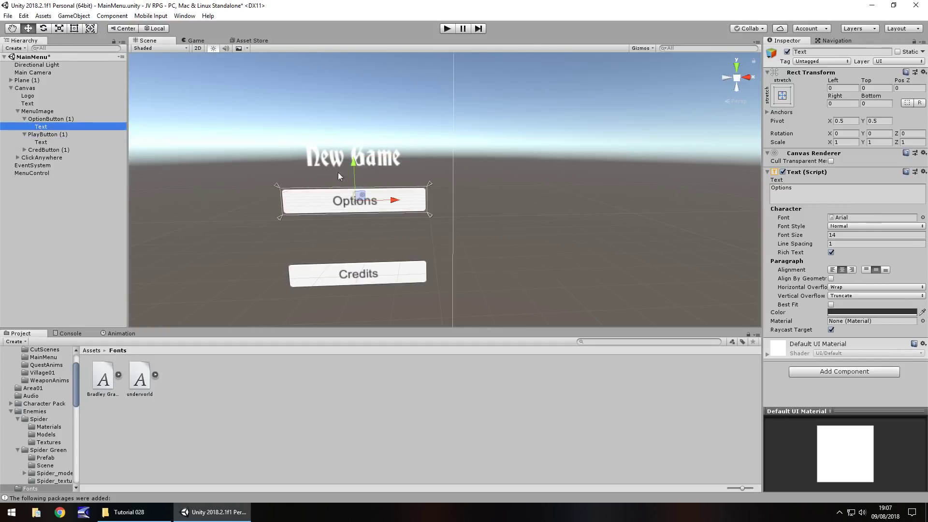
click(39, 142)
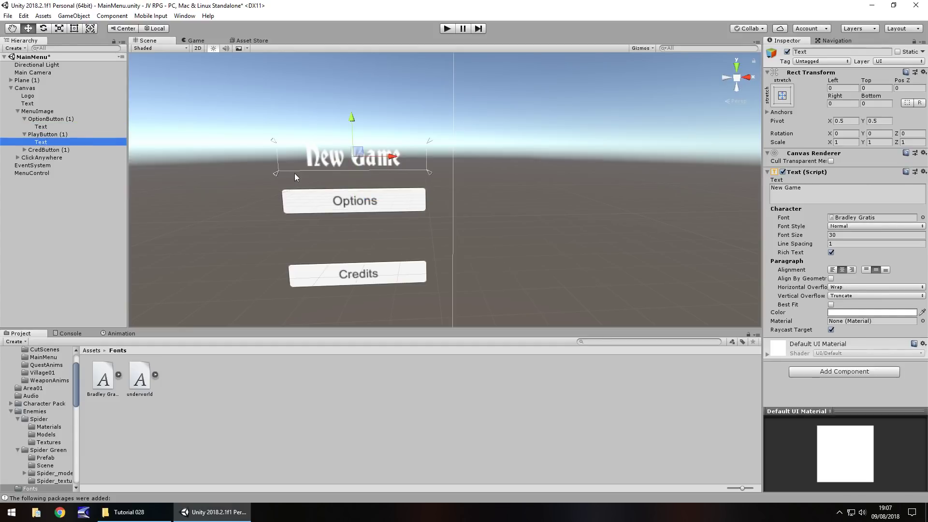
click(924, 172)
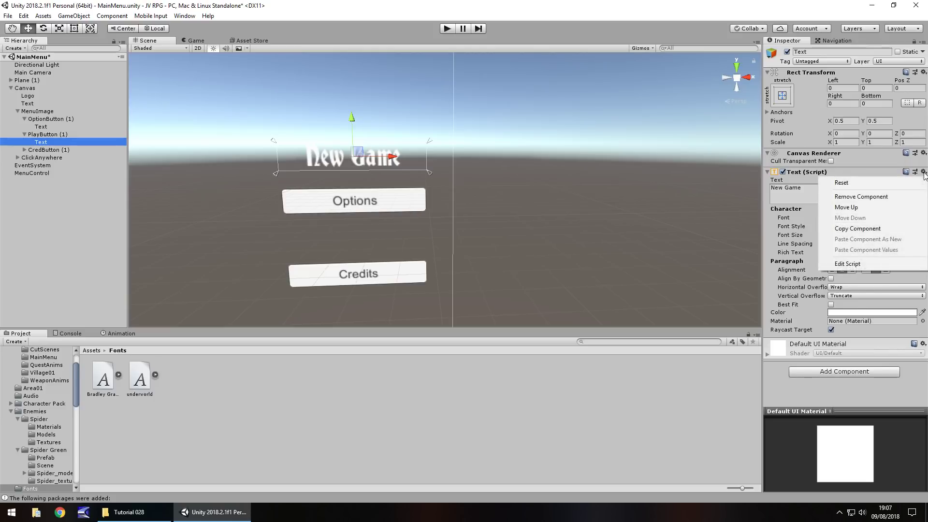
click(864, 229)
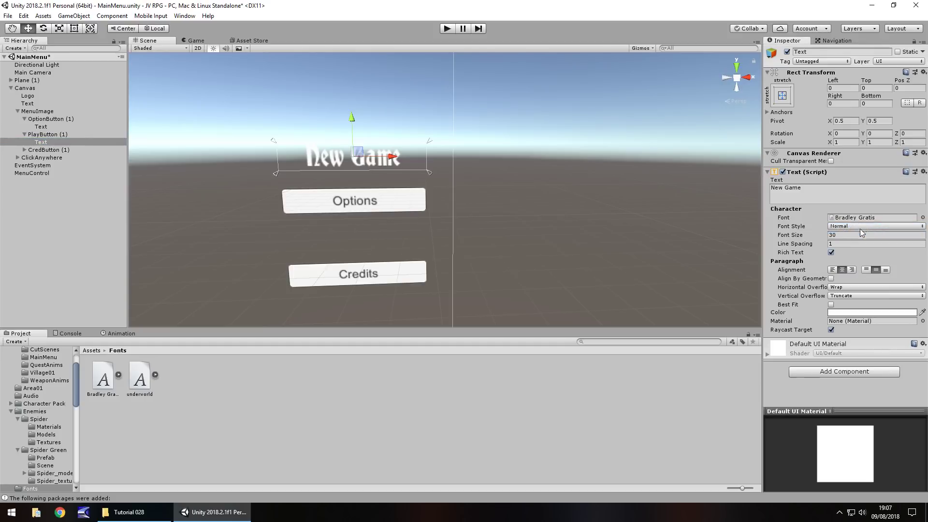
click(41, 126)
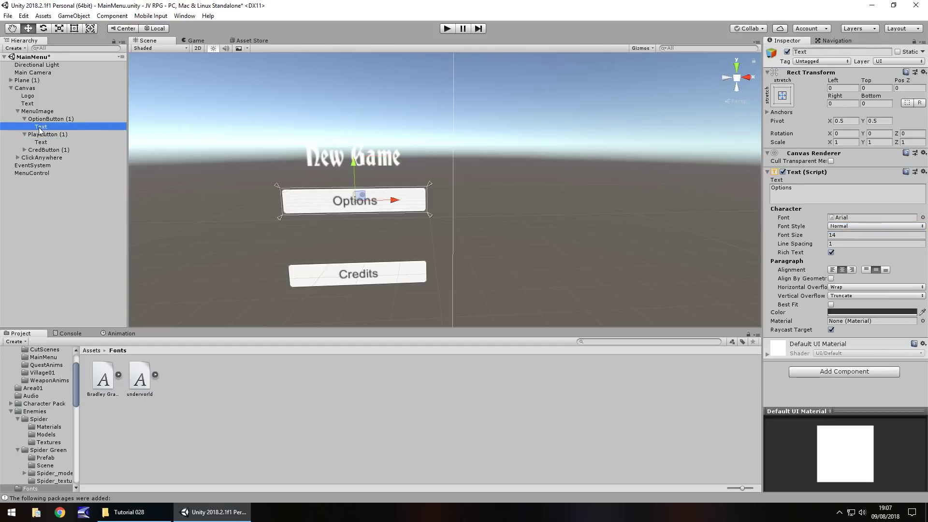
click(923, 172)
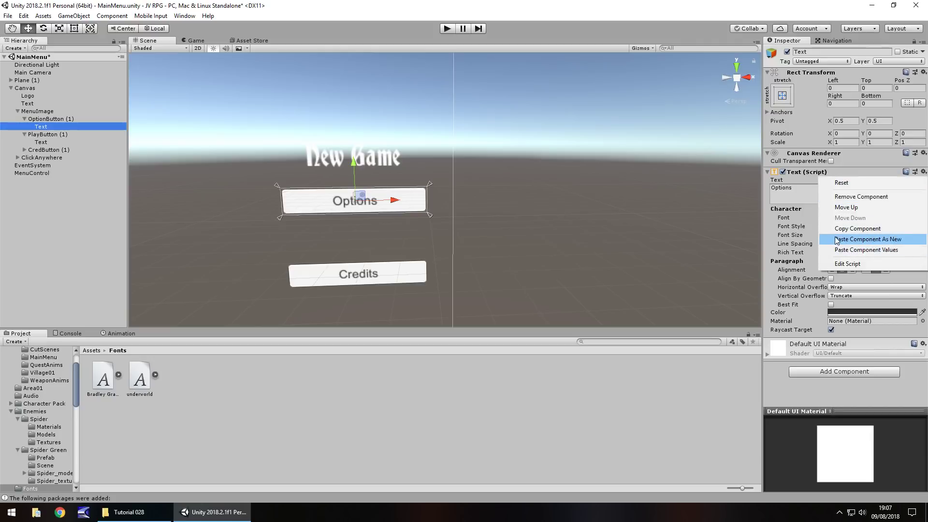
click(868, 252)
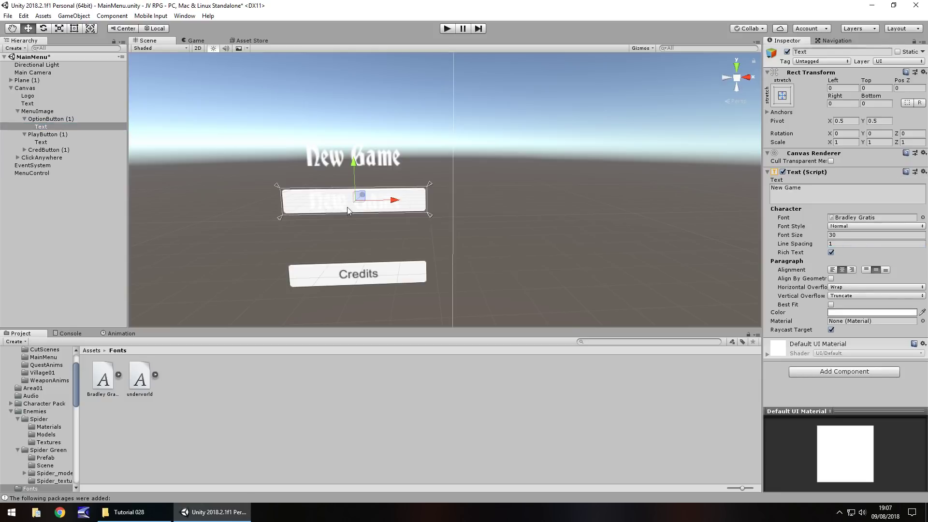
Retype the Options label's wording back to 'Options'
click(816, 195)
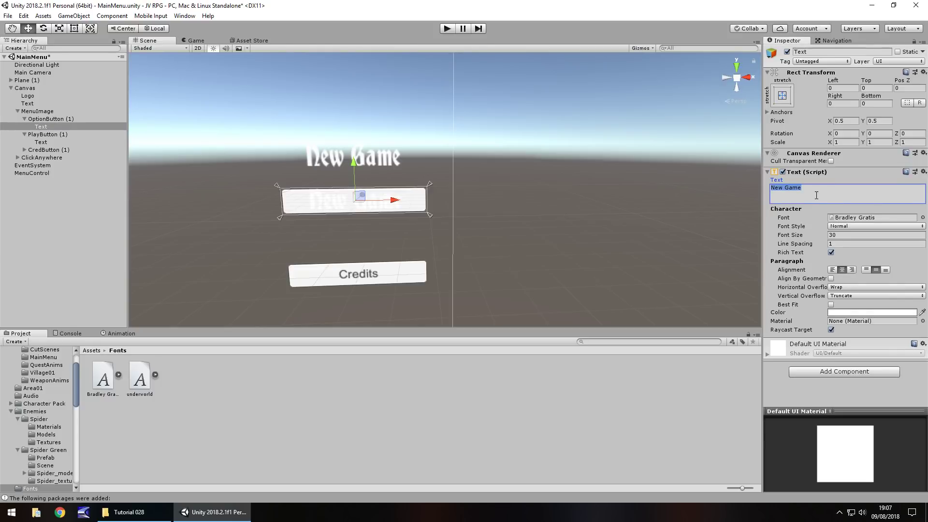
text(Options)
click(282, 224)
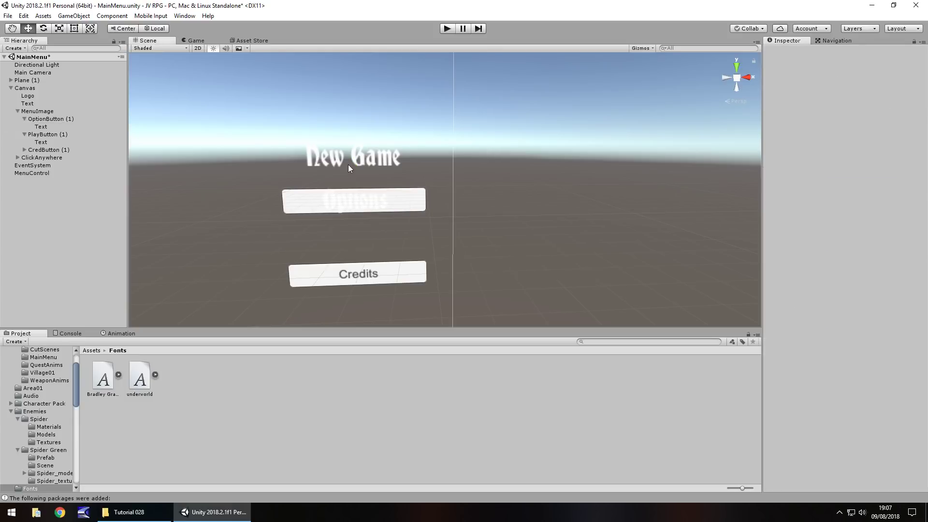
Copy the New Game Button component and paste its values onto the Options button
click(334, 152)
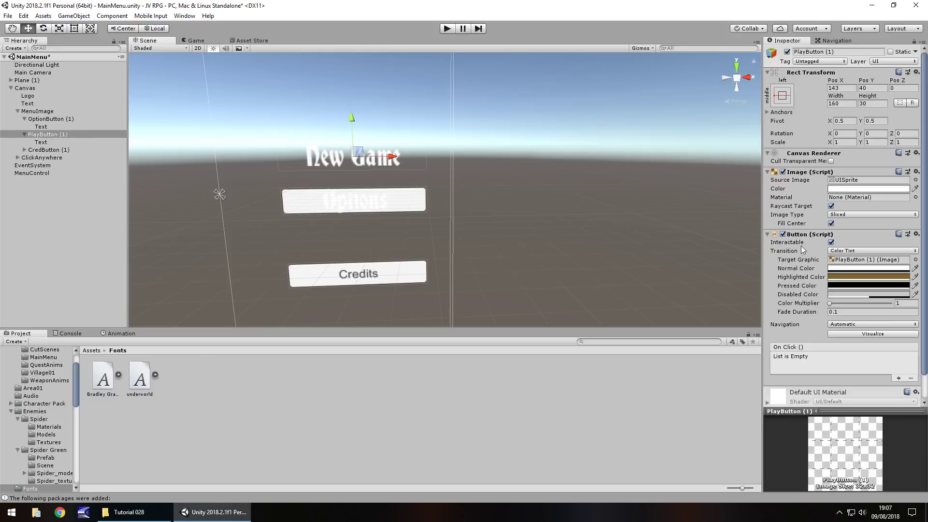
click(916, 233)
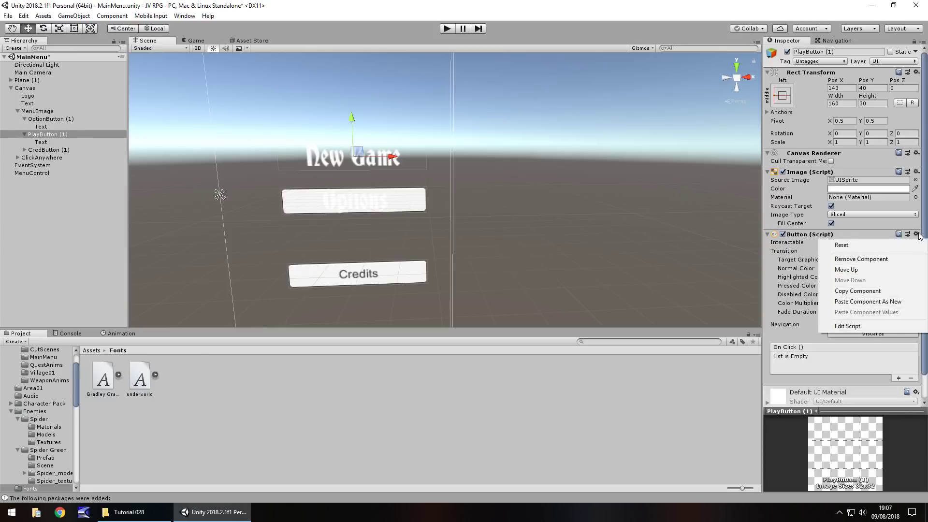
click(872, 291)
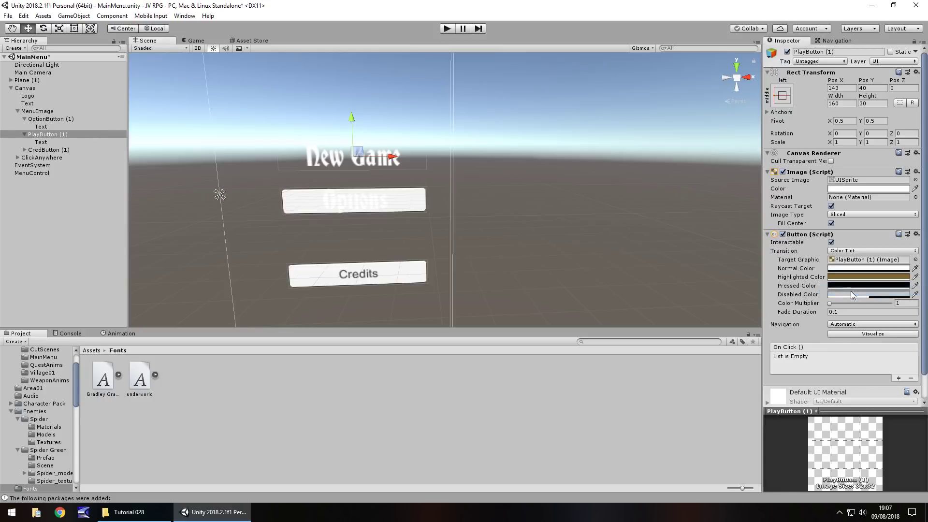
click(53, 118)
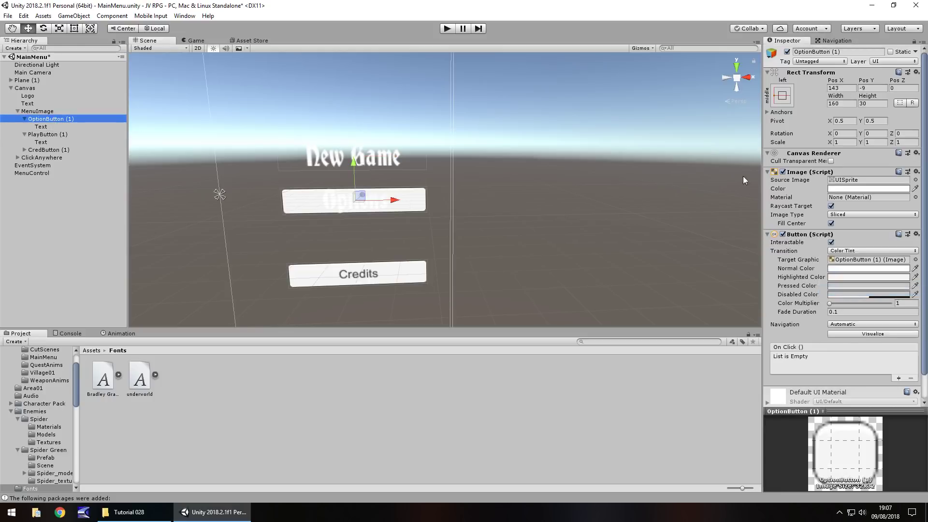
click(916, 234)
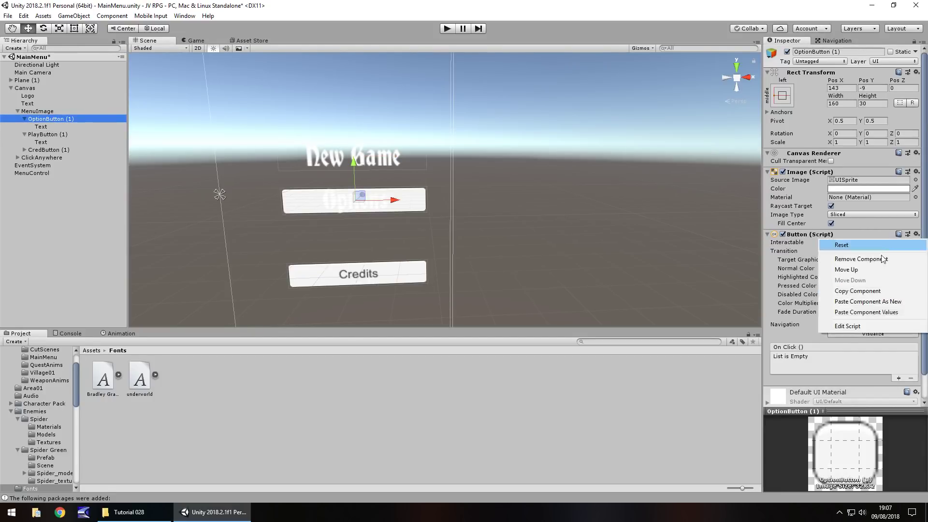
click(867, 313)
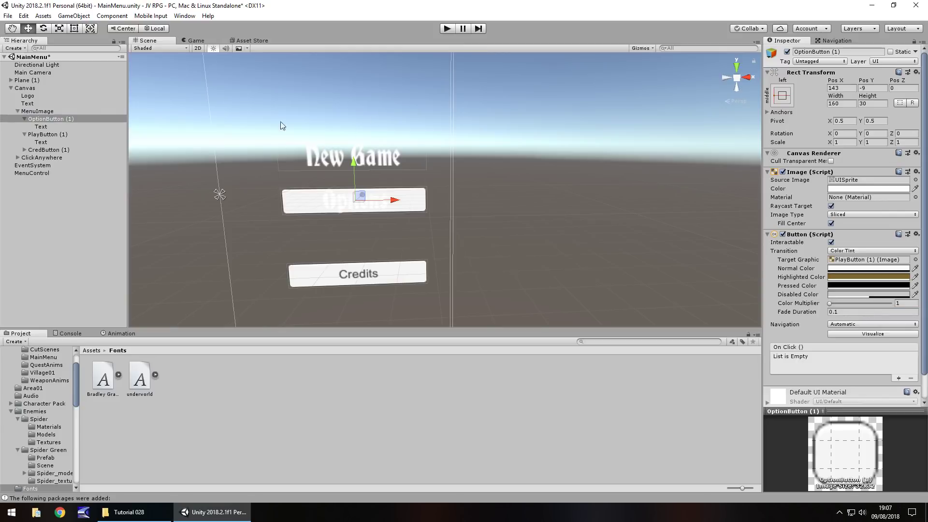
Copy the New Game Button again, pasting its values and a new Button component onto Options
click(48, 135)
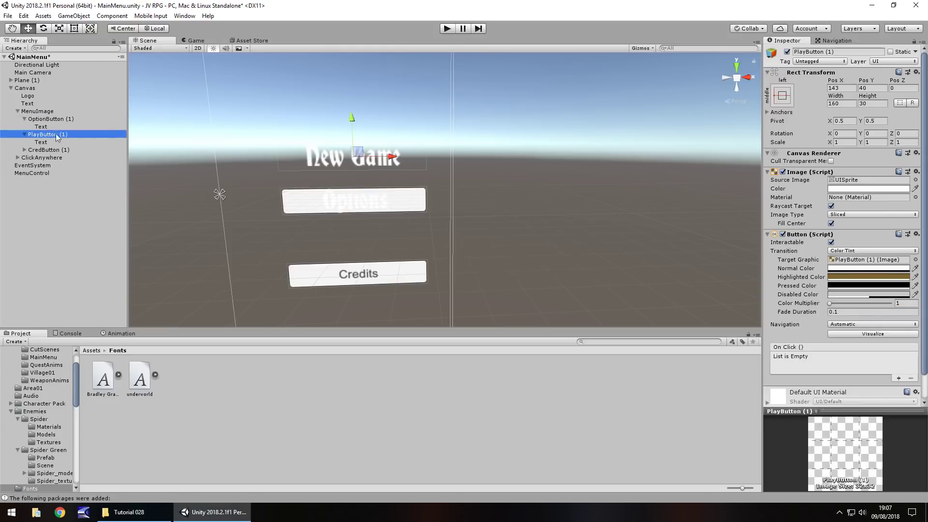
click(916, 234)
click(861, 291)
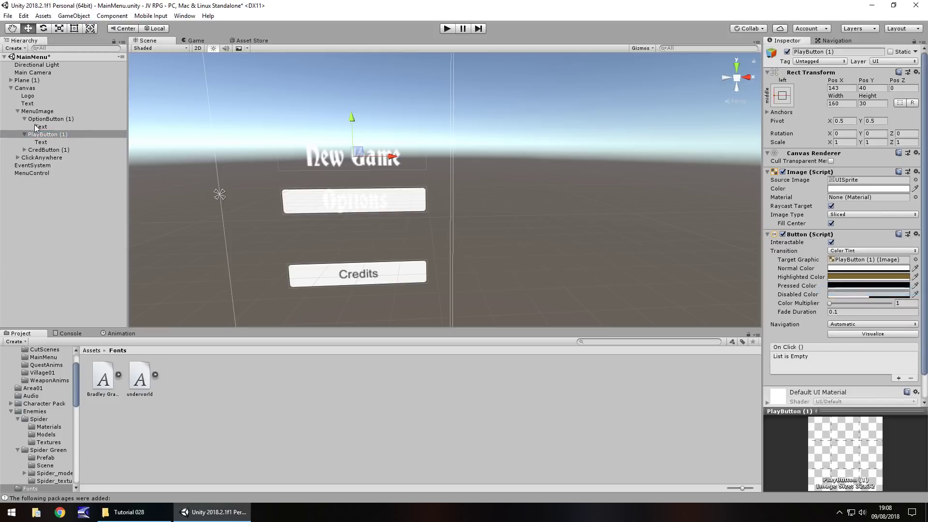
click(49, 119)
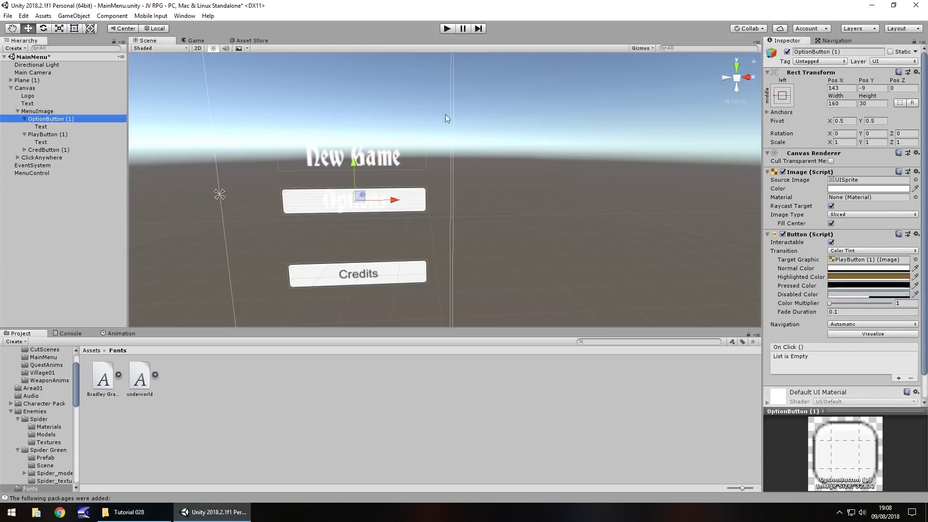
click(916, 235)
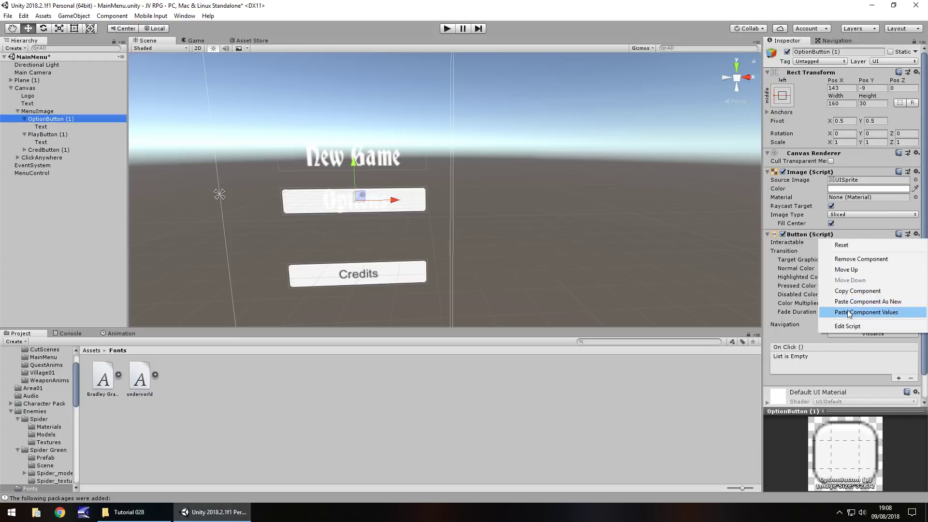
click(849, 313)
click(916, 235)
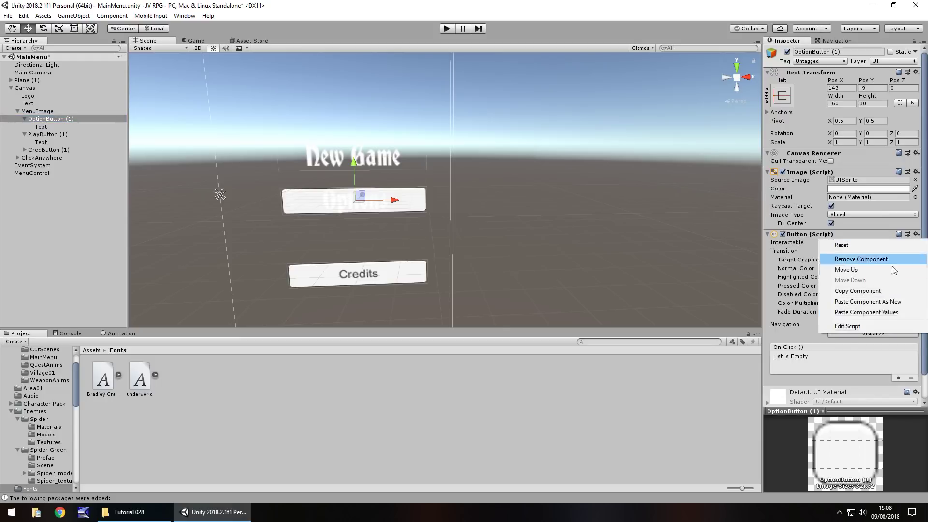
click(877, 301)
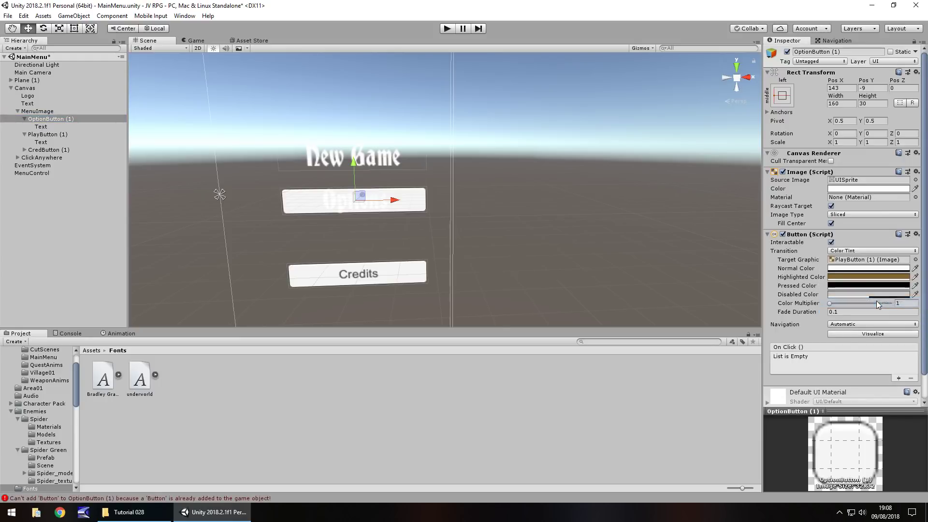
Check the ClickAnywhere, New Game and Options objects and nudge the Options button in place
click(549, 201)
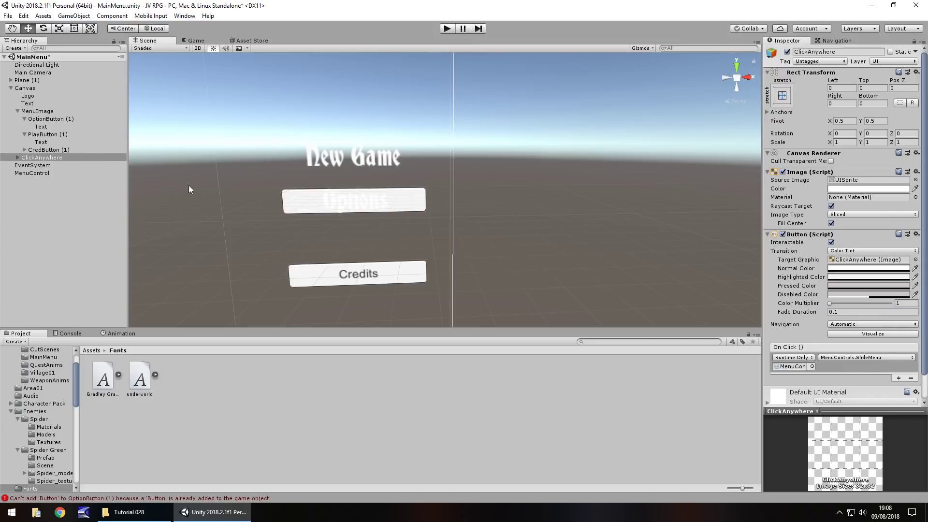
click(46, 159)
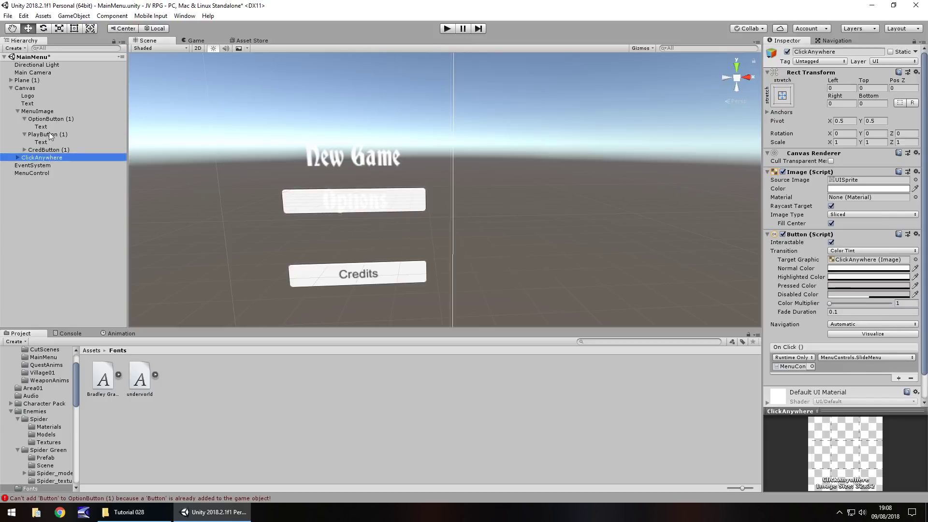
click(50, 136)
click(51, 118)
mouse_move(358, 158)
mouse_down()
mouse_move(358, 198)
mouse_move(355, 160)
mouse_up()
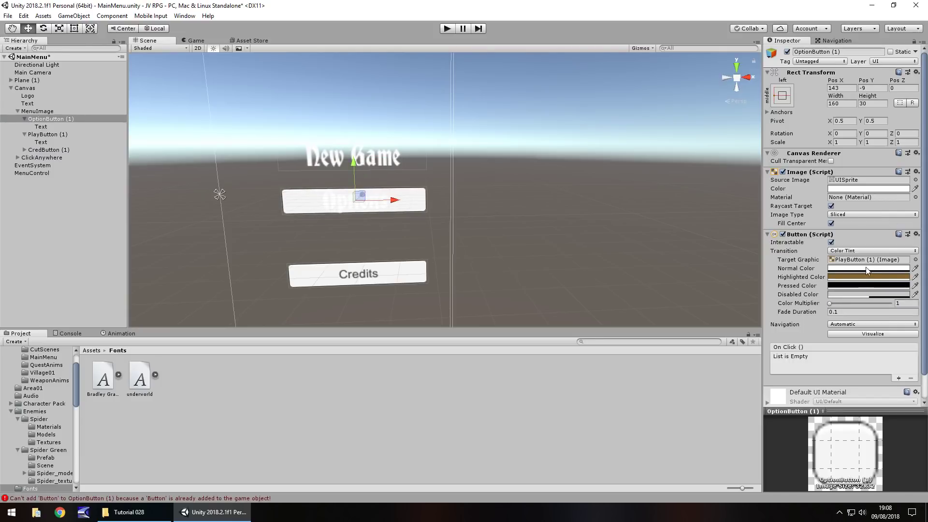
Run the menu in Play mode to check the buttons, then stop
click(874, 268)
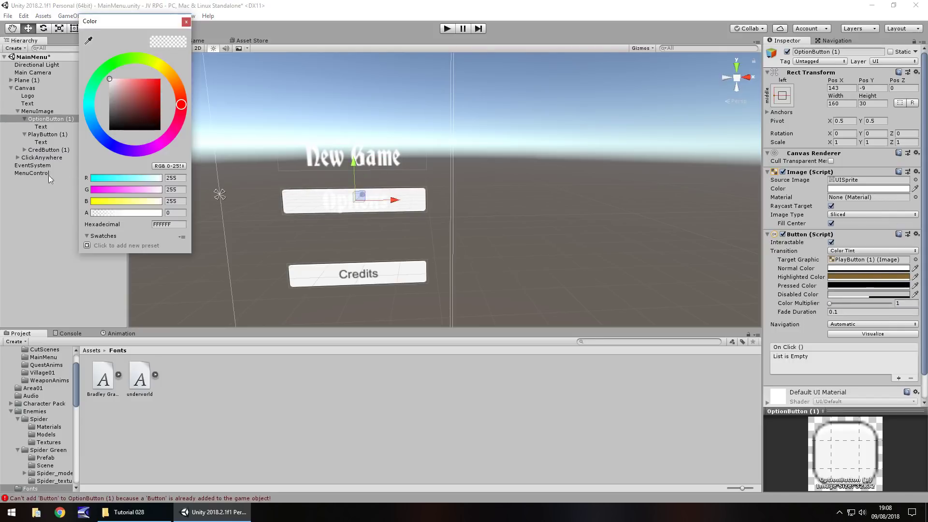
click(186, 22)
click(447, 29)
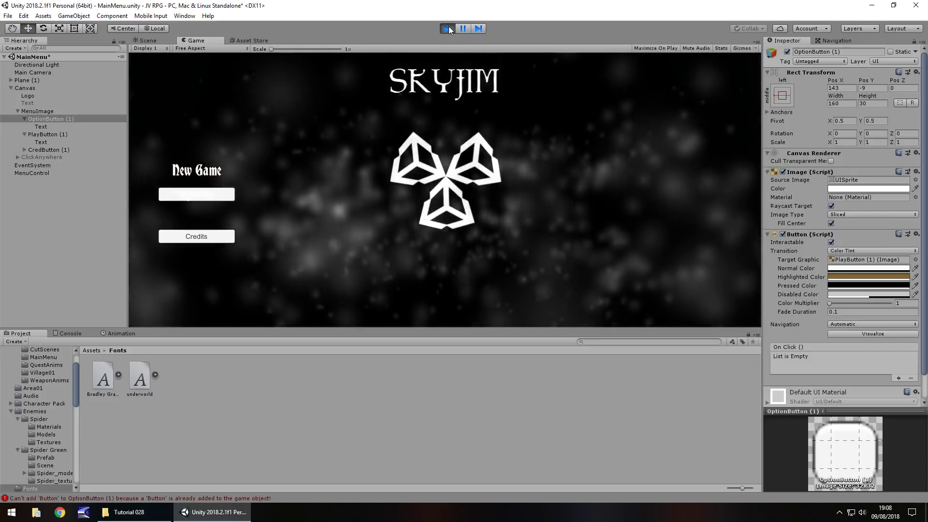
key(ctrl+p)
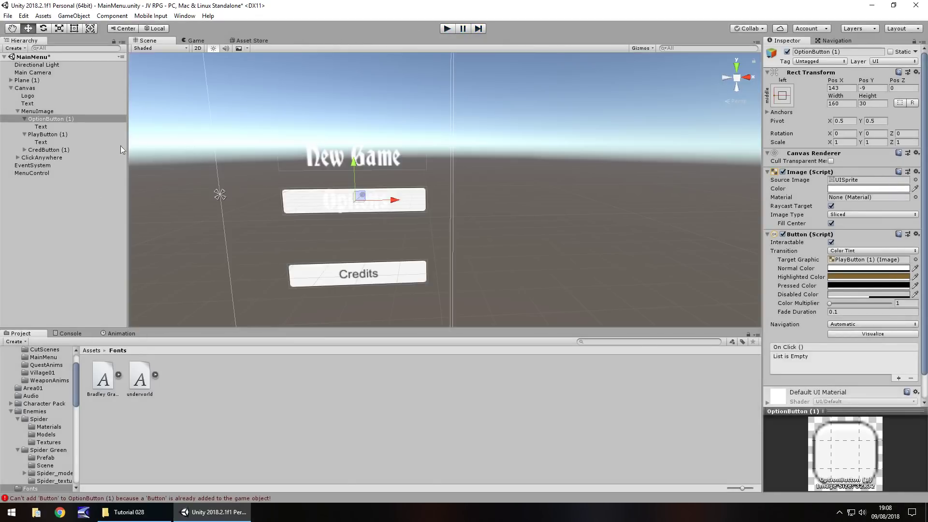
Inspect the PlayButton (1), OptionButton (1) and ClickAnywhere objects
click(52, 135)
click(50, 122)
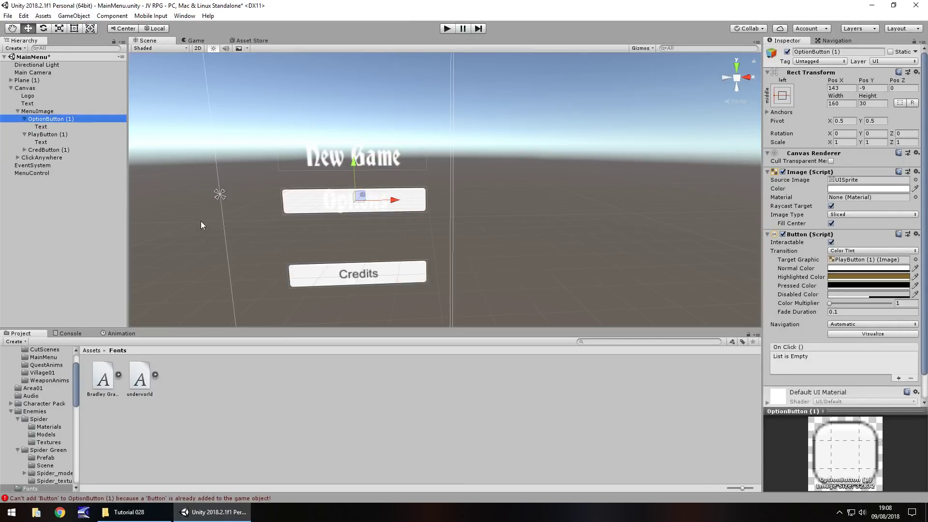
click(544, 204)
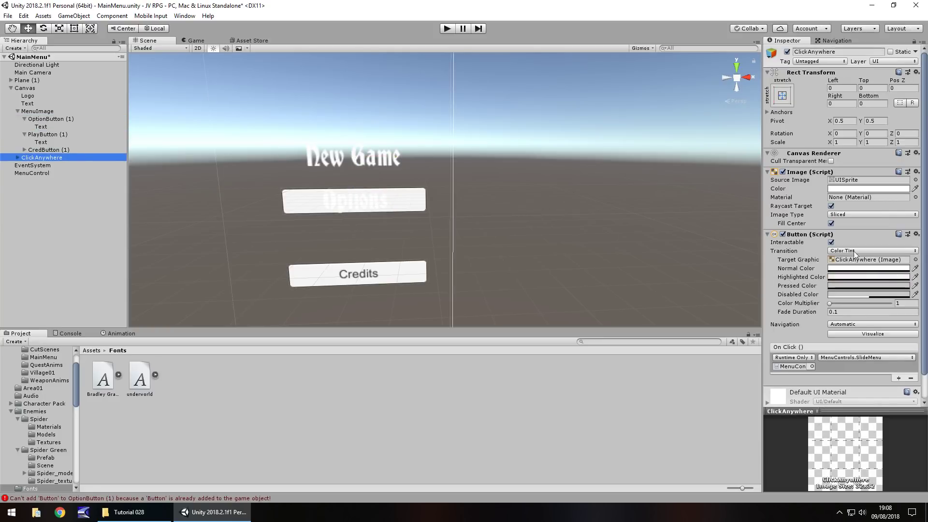
click(897, 269)
click(172, 213)
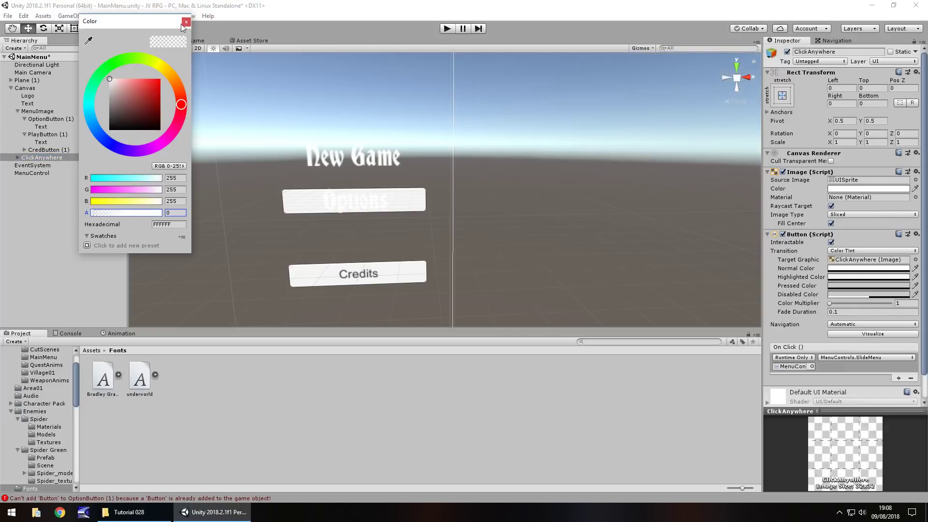
click(185, 23)
click(50, 119)
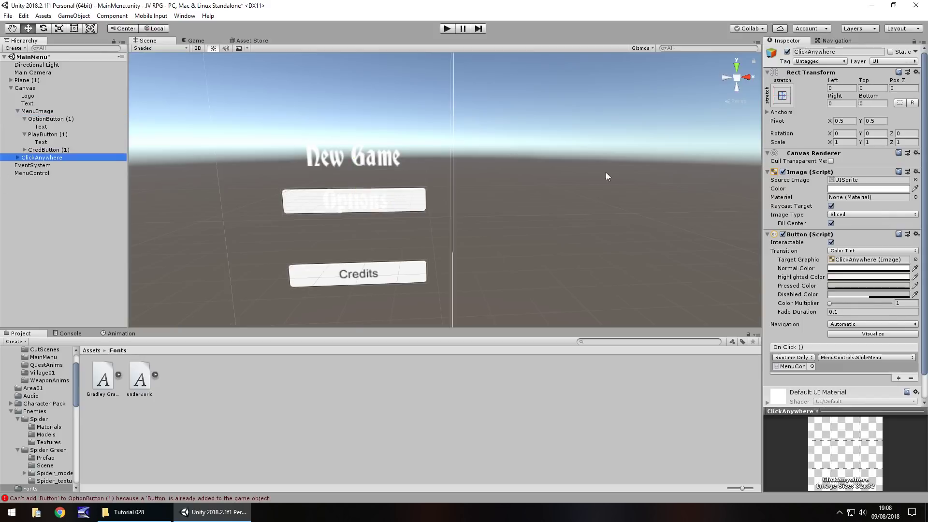
double_click(865, 259)
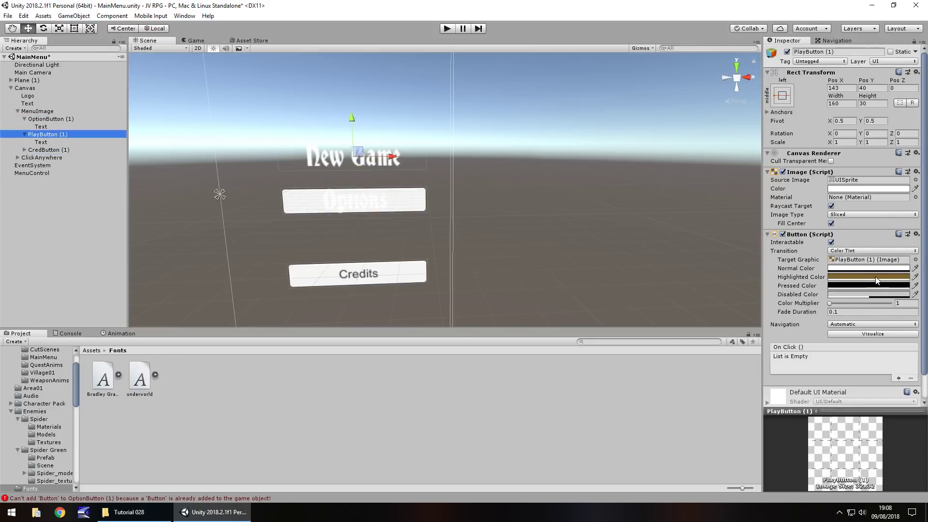
click(57, 120)
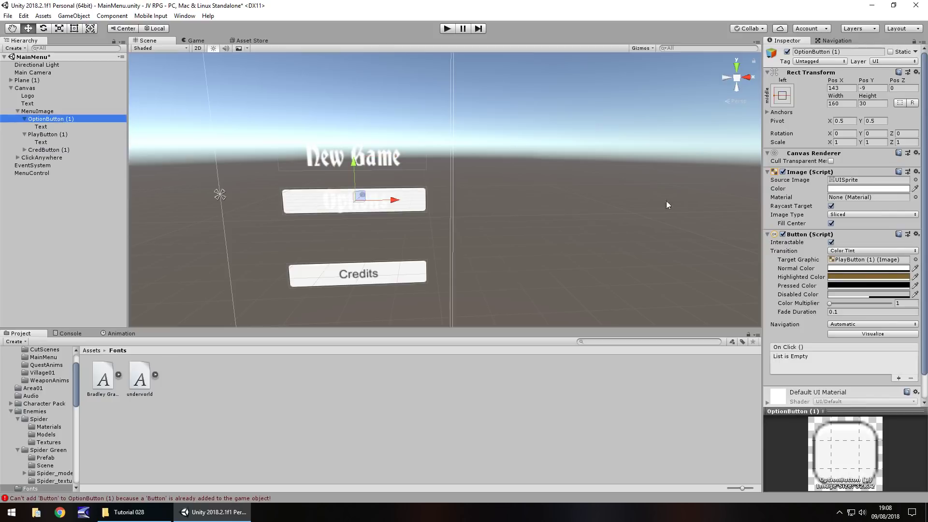
click(849, 269)
click(185, 22)
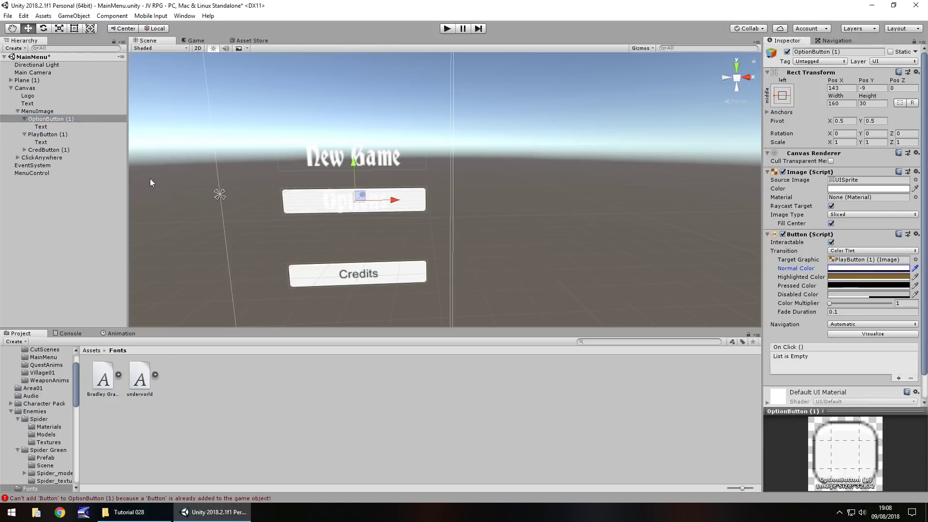
click(265, 178)
click(267, 179)
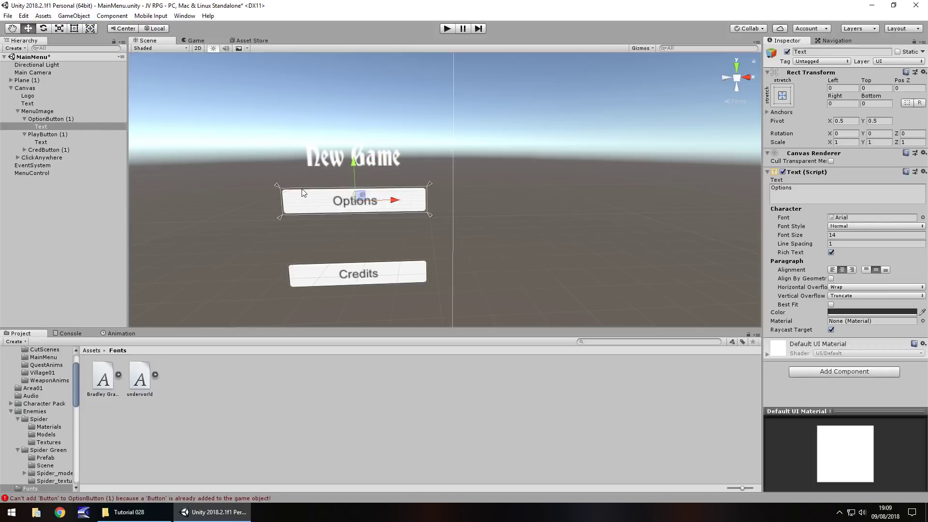
Set OptionButton (1)'s Normal Color alpha to 0
click(43, 118)
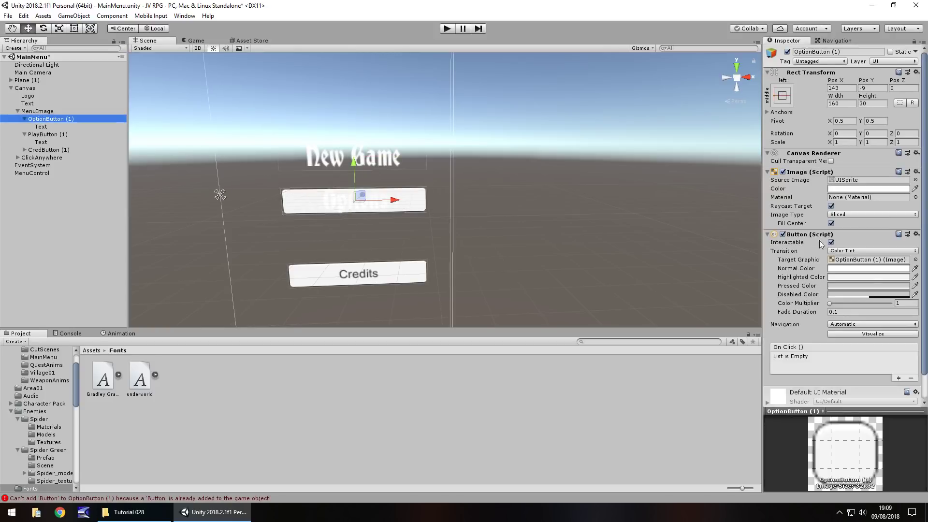
click(865, 269)
drag(158, 218, 75, 213)
click(185, 22)
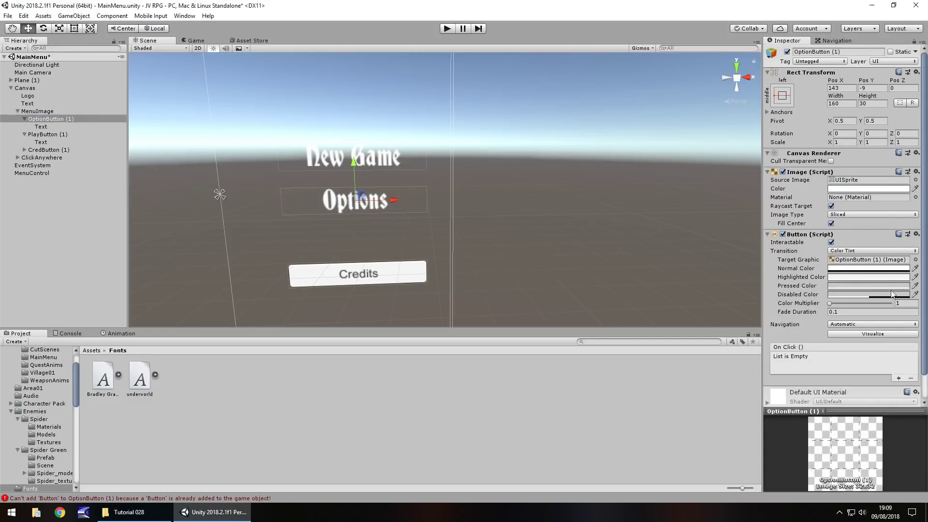
Copy PlayButton (1)'s Highlighted Color hex value 846630
click(66, 135)
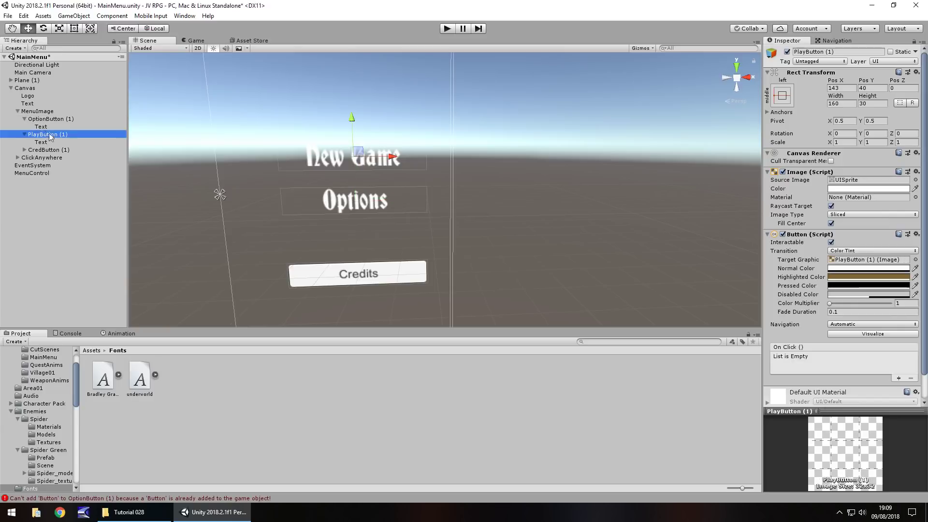
click(853, 277)
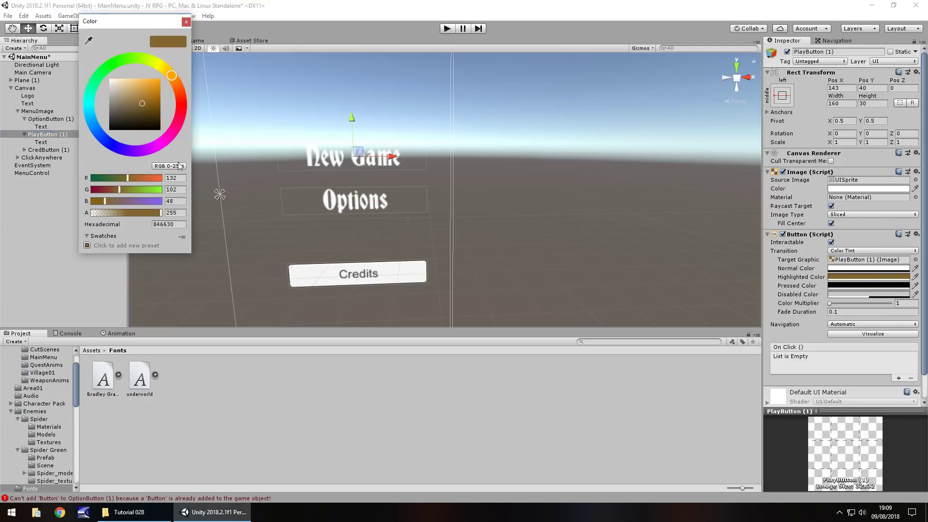
click(177, 224)
key(ctrl+c)
click(186, 23)
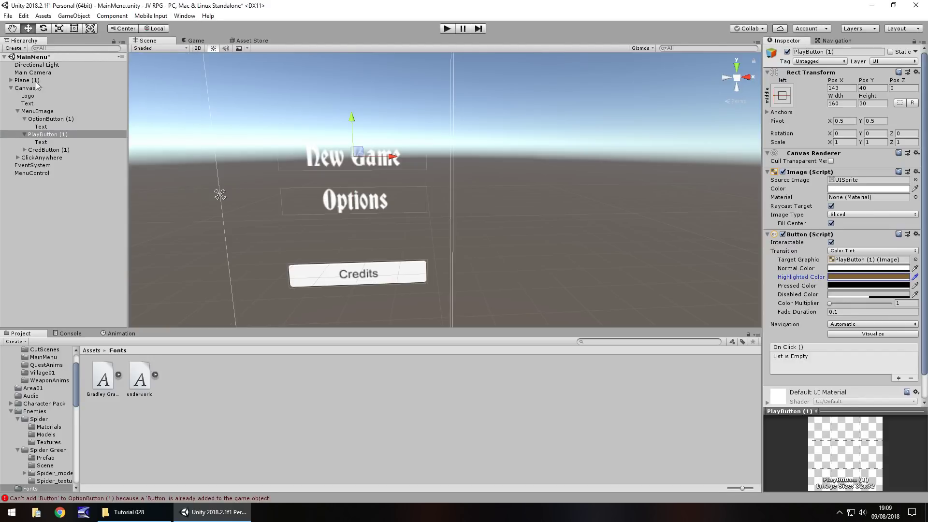
click(42, 126)
click(49, 119)
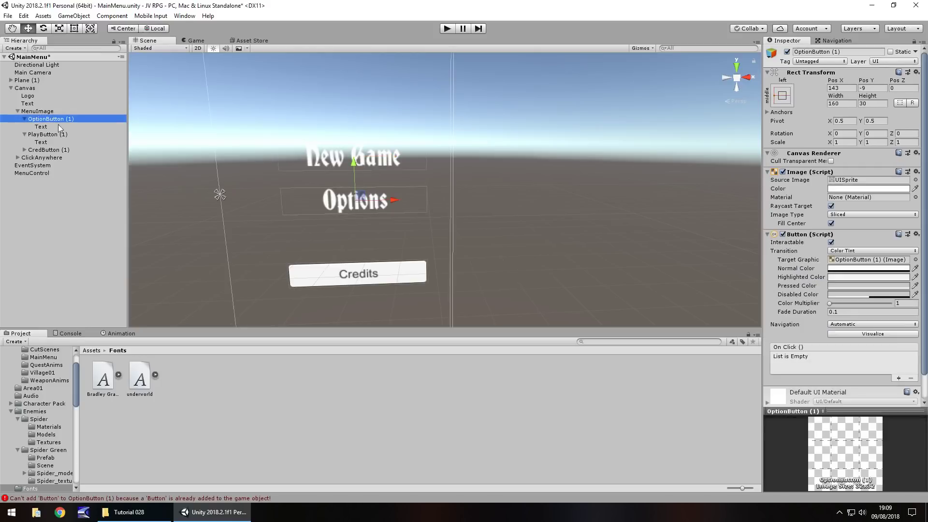
click(332, 207)
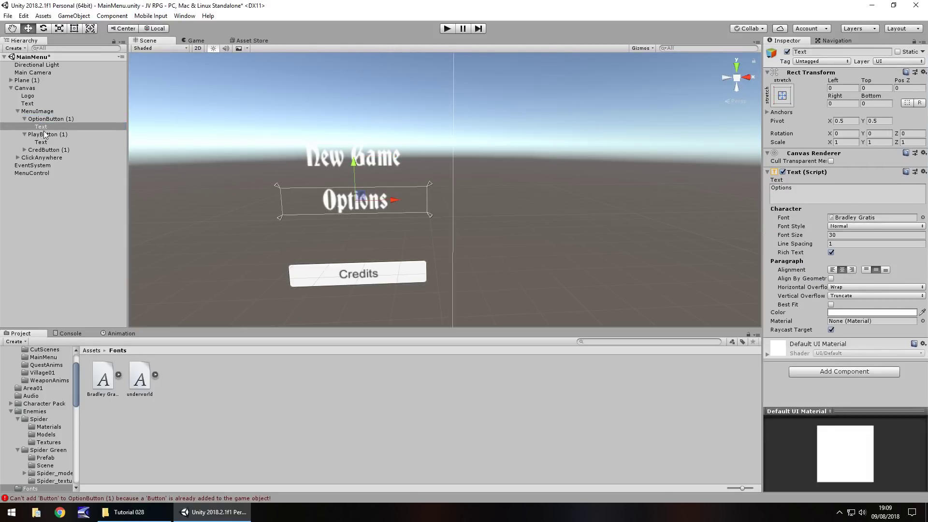
click(47, 118)
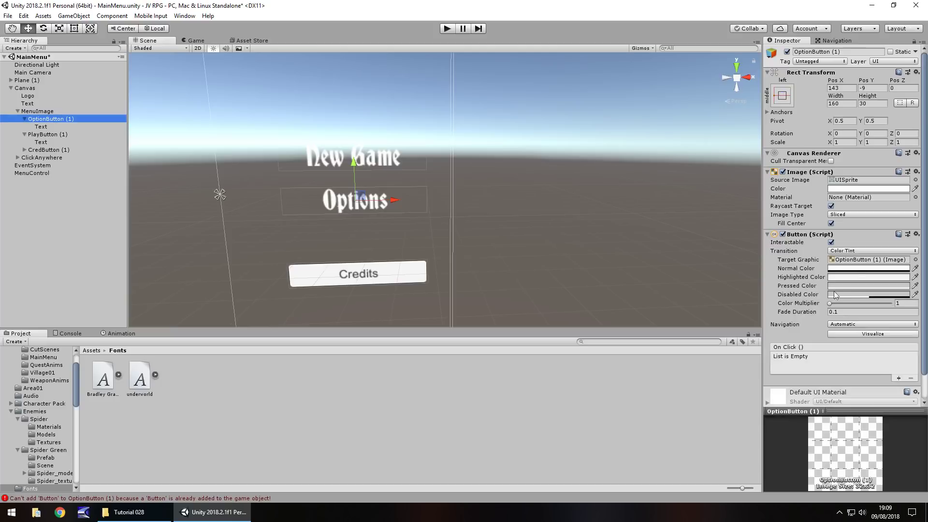
Paste 846630 into the Options button's Highlighted Color and set its Pressed Color to black
click(851, 278)
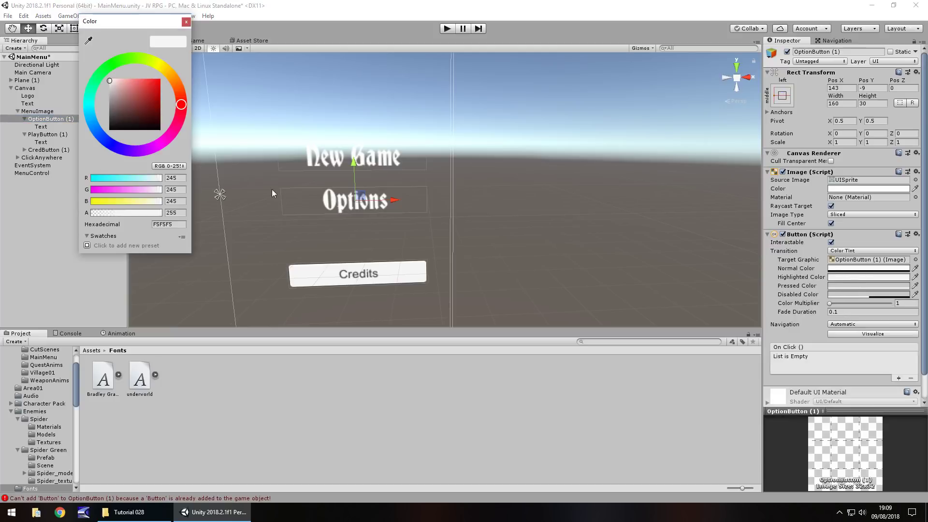
click(170, 224)
key(ctrl+v)
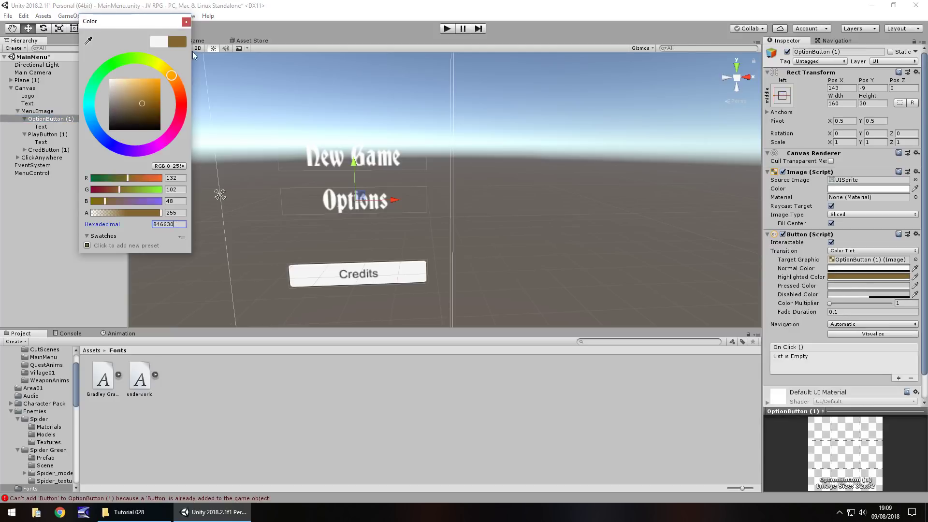
click(185, 22)
click(842, 286)
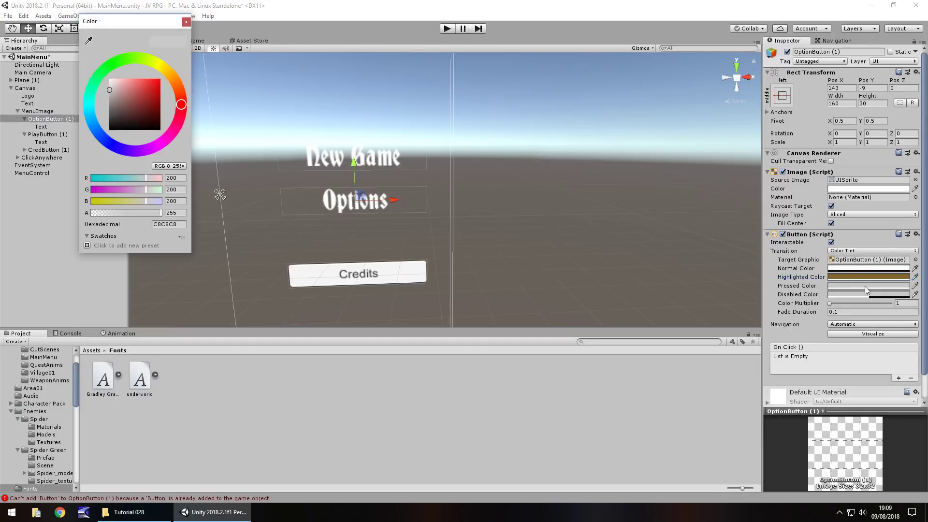
mouse_move(126, 121)
mouse_down()
mouse_move(141, 111)
mouse_move(178, 135)
mouse_up()
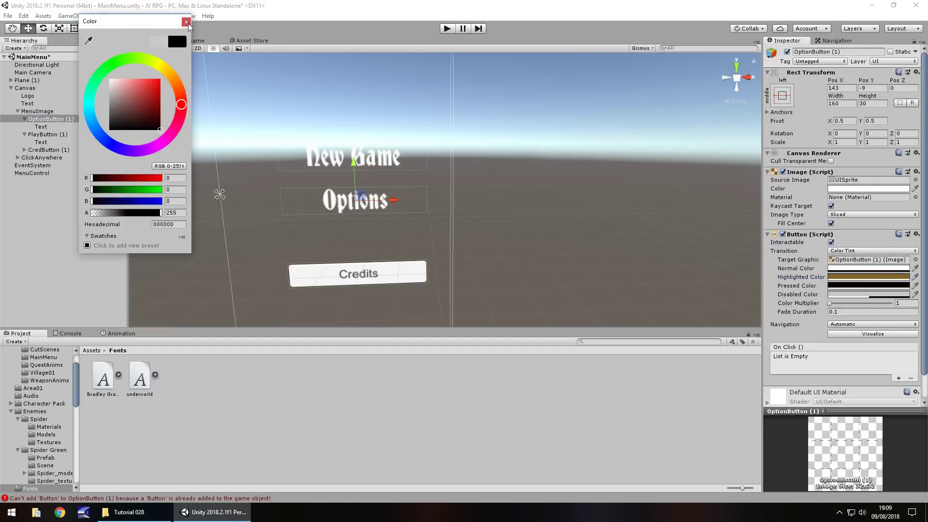
click(186, 22)
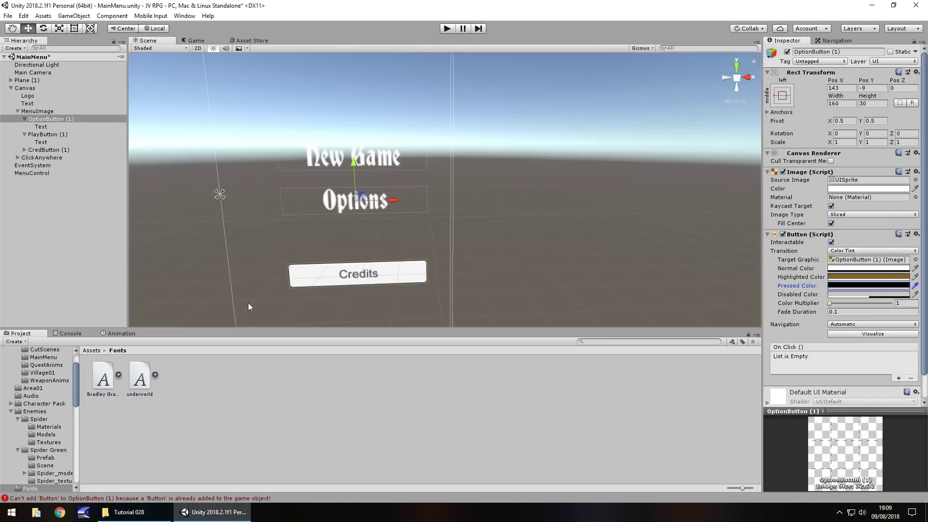
Delete the CredButton (1) Credits button
scroll(338, 276, down, 3)
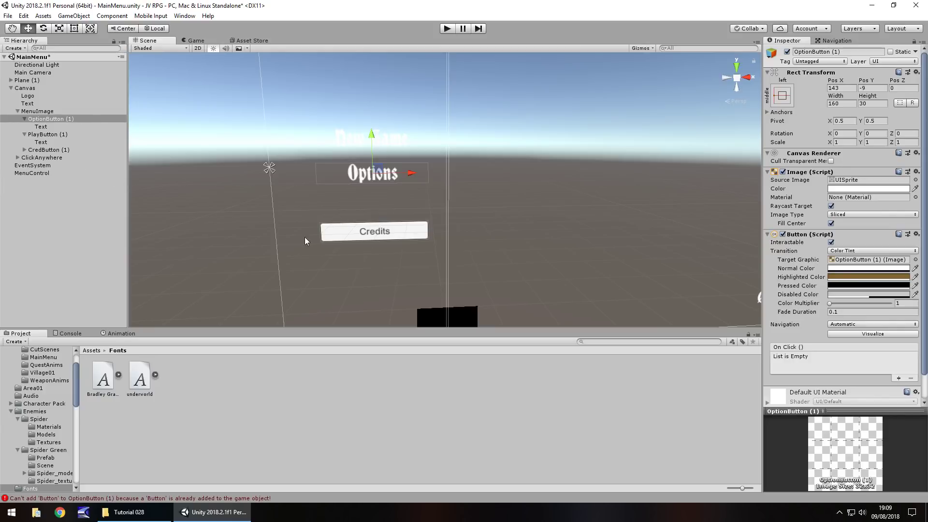
click(353, 236)
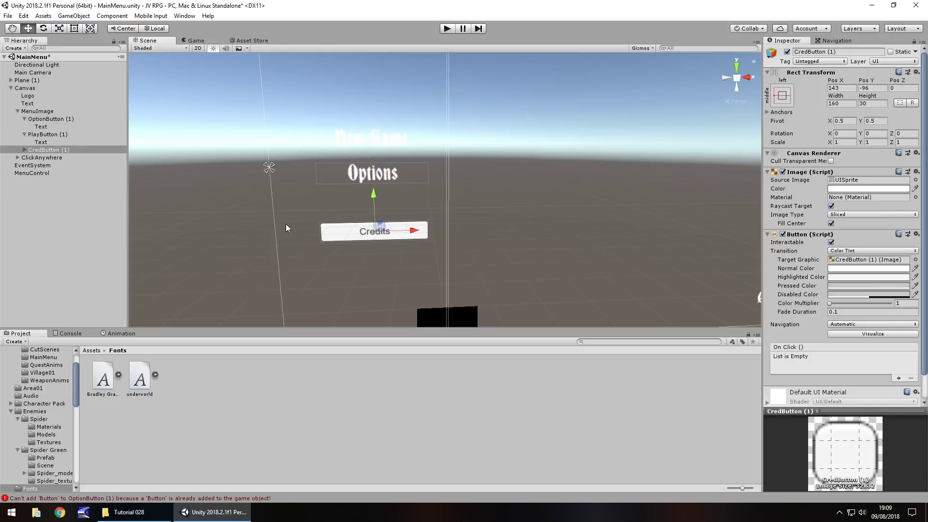
click(46, 151)
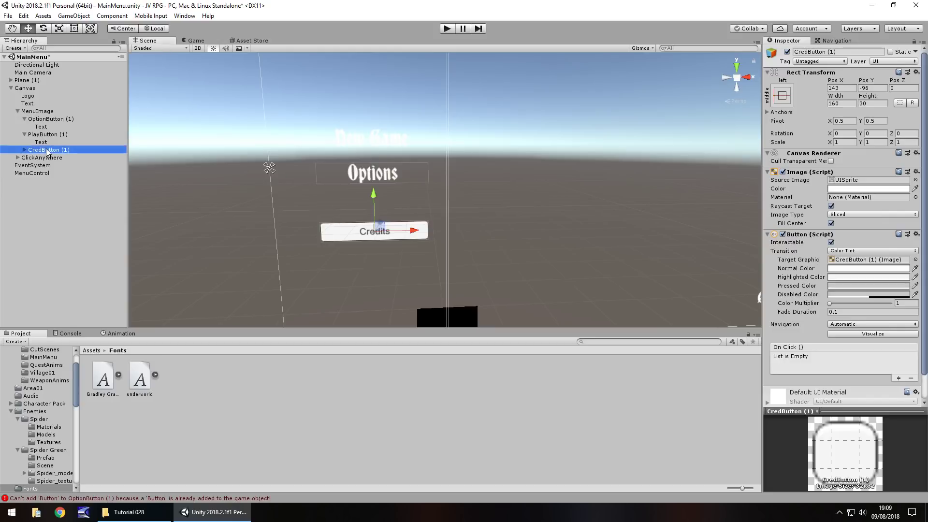
key(Delete)
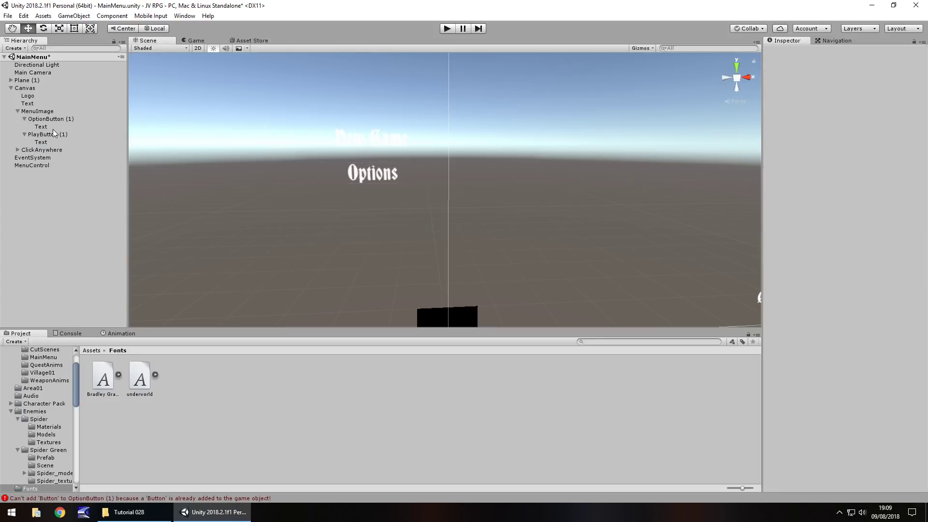
Rename OptionButton (1) to OptionButton and PlayButton (1) to PlayButton
click(49, 120)
click(50, 119)
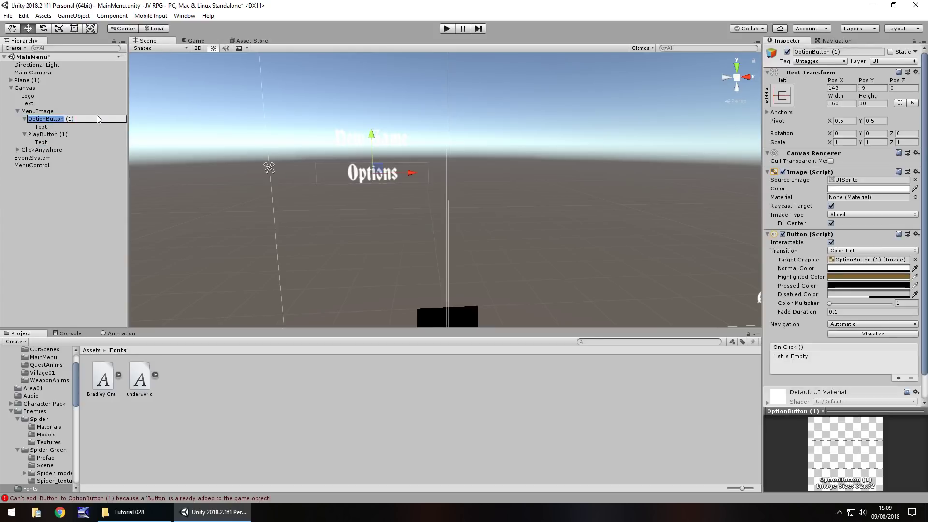
key(Return)
click(66, 121)
key(BackSpace)
drag(64, 121, 81, 138)
click(64, 135)
click(64, 135)
key(Return)
click(63, 135)
drag(58, 135, 77, 137)
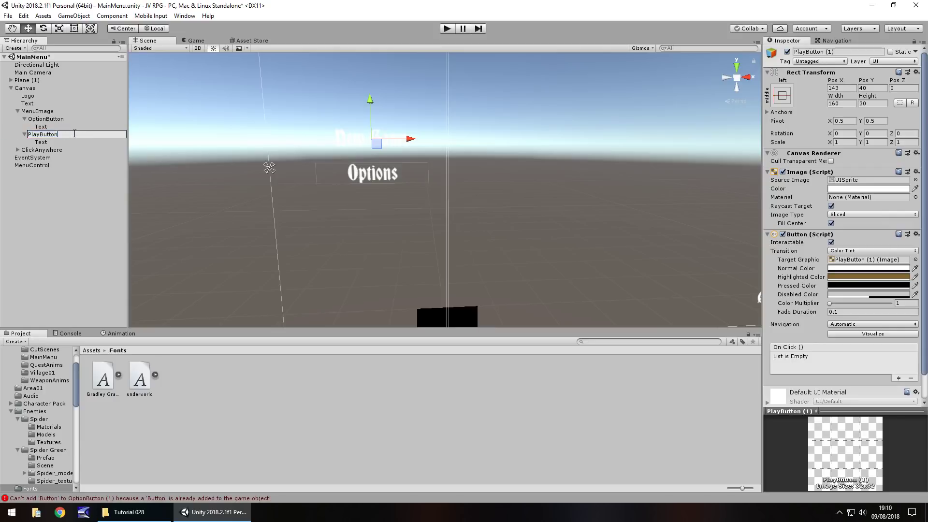
key(BackSpace)
key(Return)
Lower the Options button, duplicate PlayButton just above it, and name the copy LoadButton
click(365, 174)
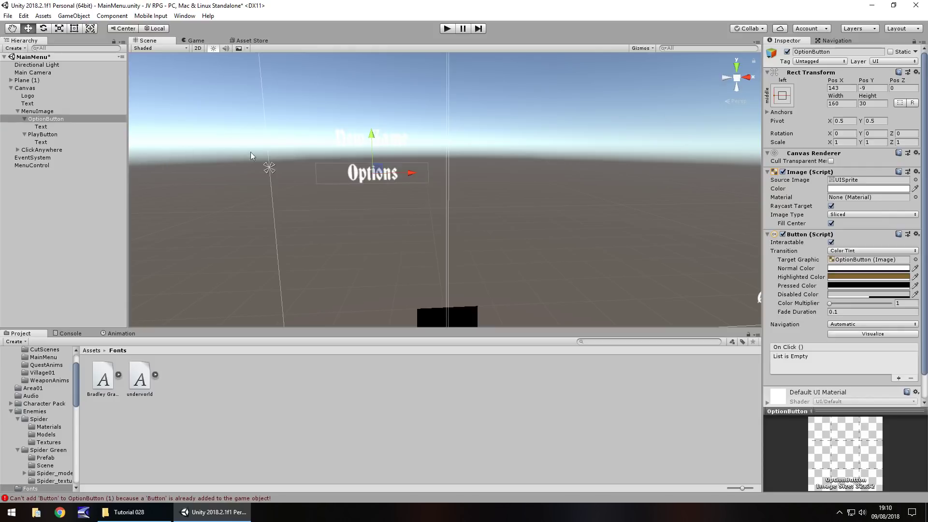
drag(372, 136, 373, 186)
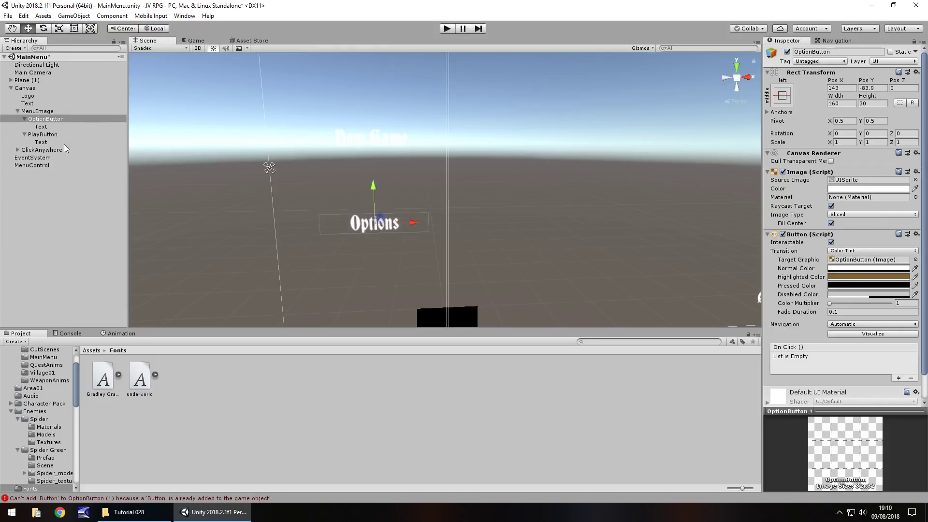
click(363, 135)
key(ctrl+d)
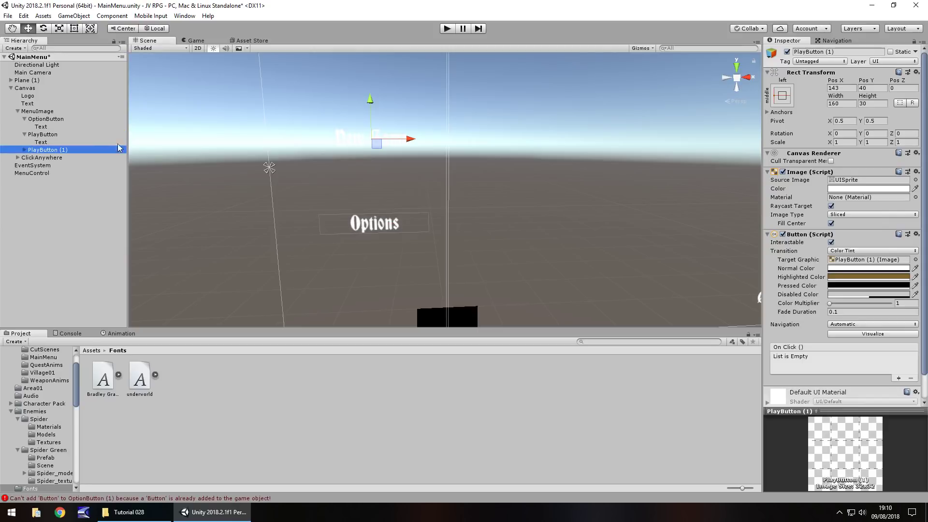
drag(374, 97, 371, 129)
click(49, 149)
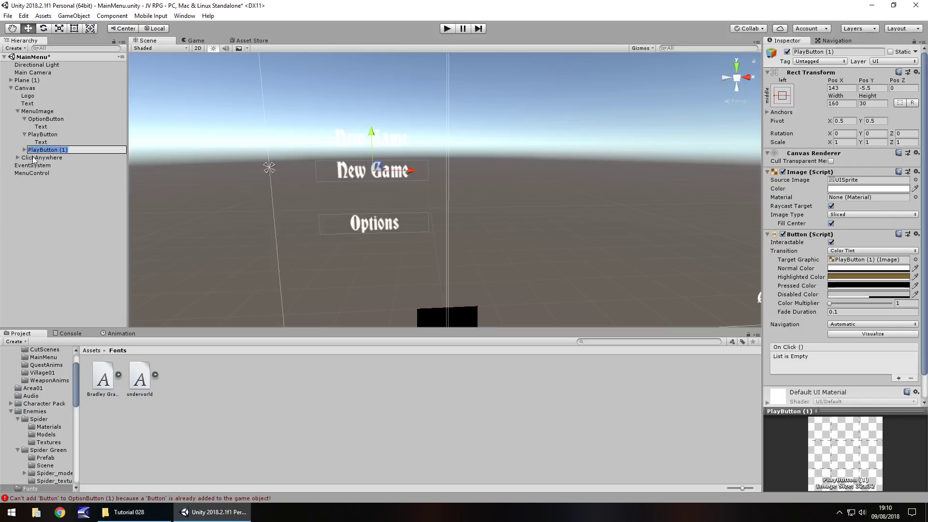
text(LoadButton)
Confirm the LoadButton name and change its label text to 'Load Game'
key(Return)
click(24, 150)
click(40, 158)
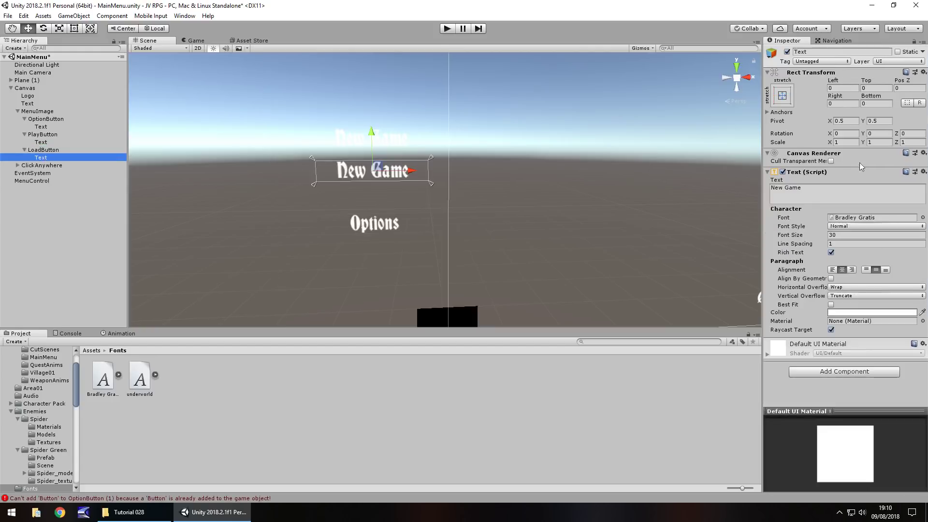
click(835, 190)
text(Load Gam)
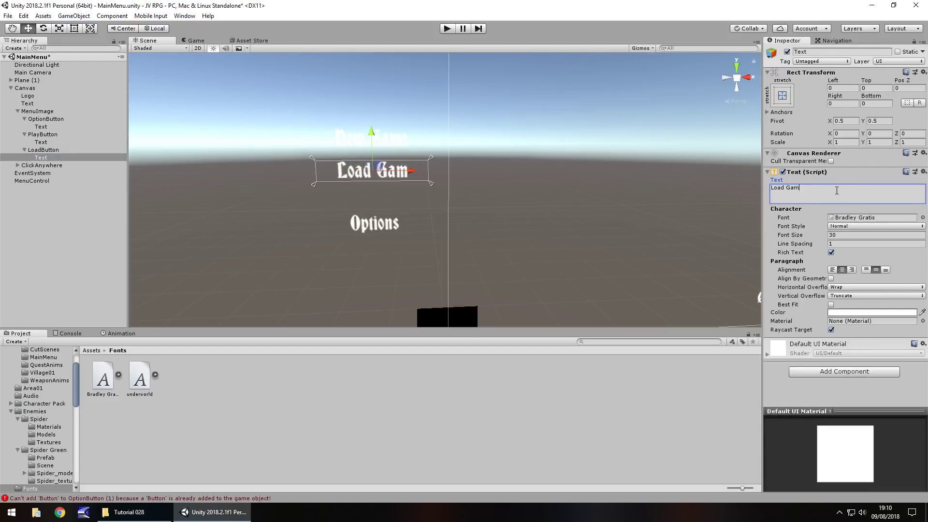
text(e)
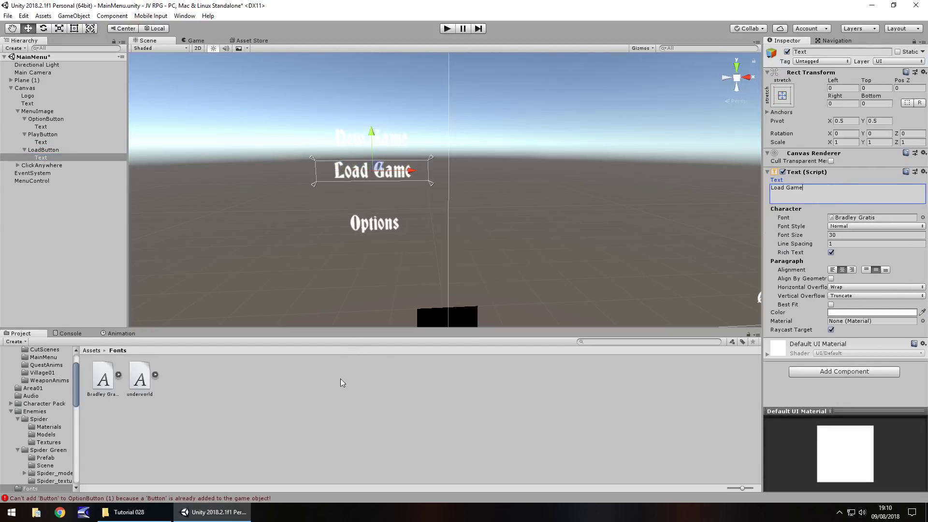
Untick LoadButton's Interactable option and test the menu in Play mode
click(335, 263)
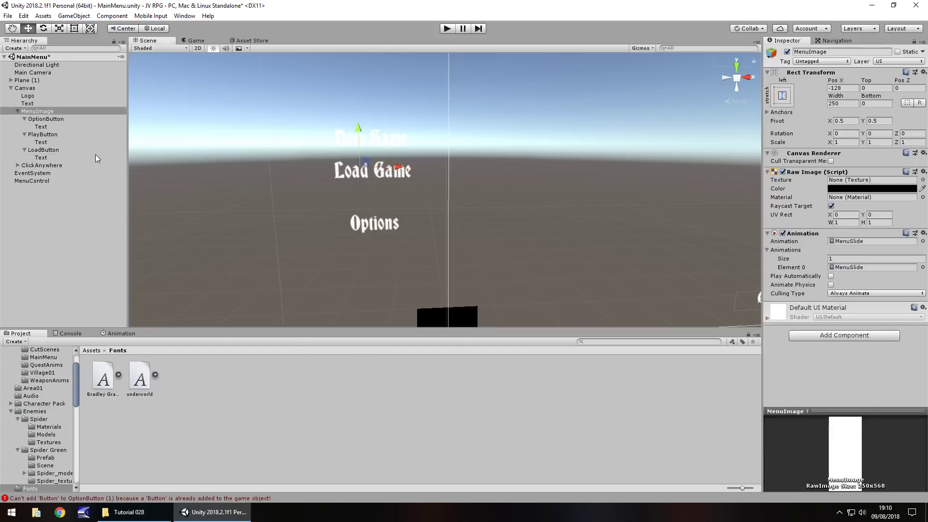
click(45, 150)
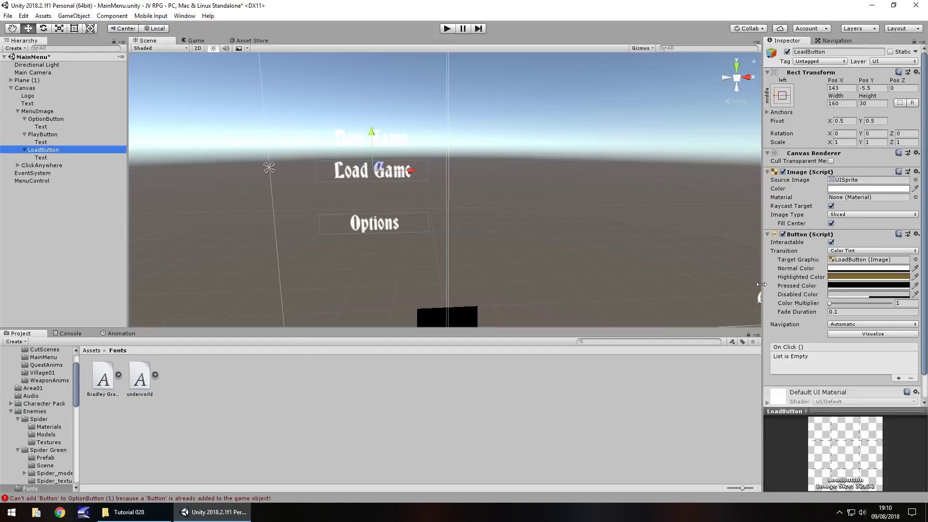
click(831, 243)
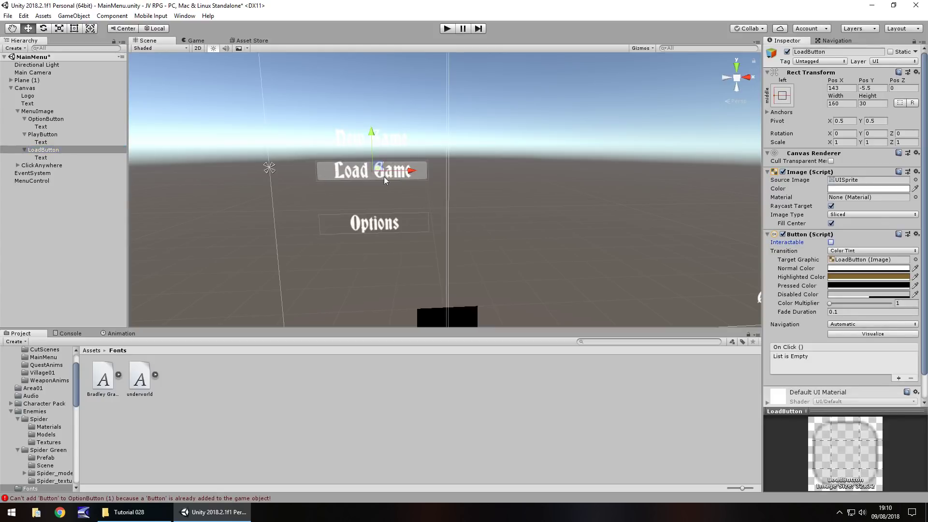
click(448, 28)
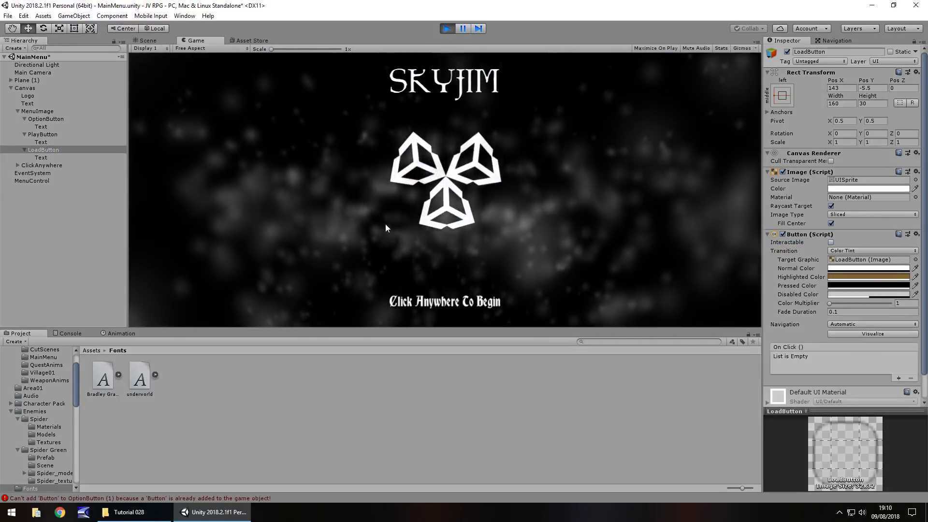
click(385, 226)
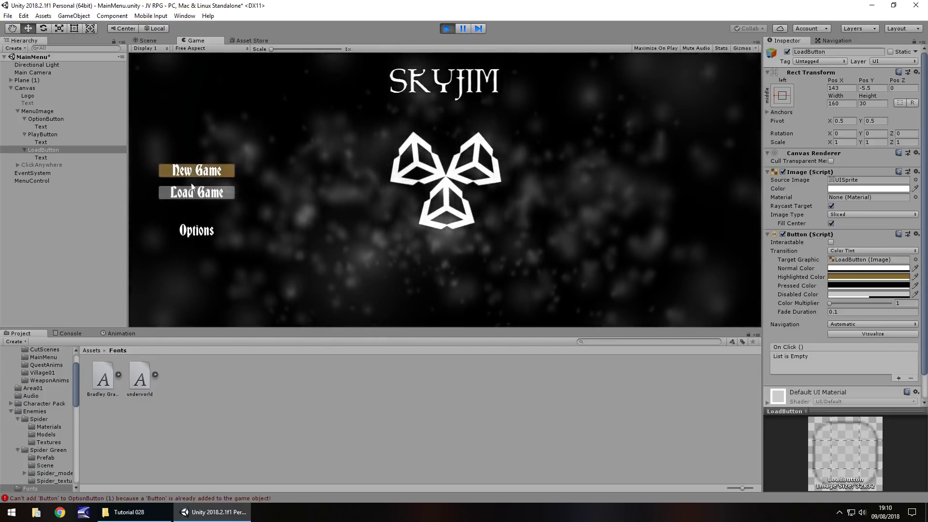
click(447, 28)
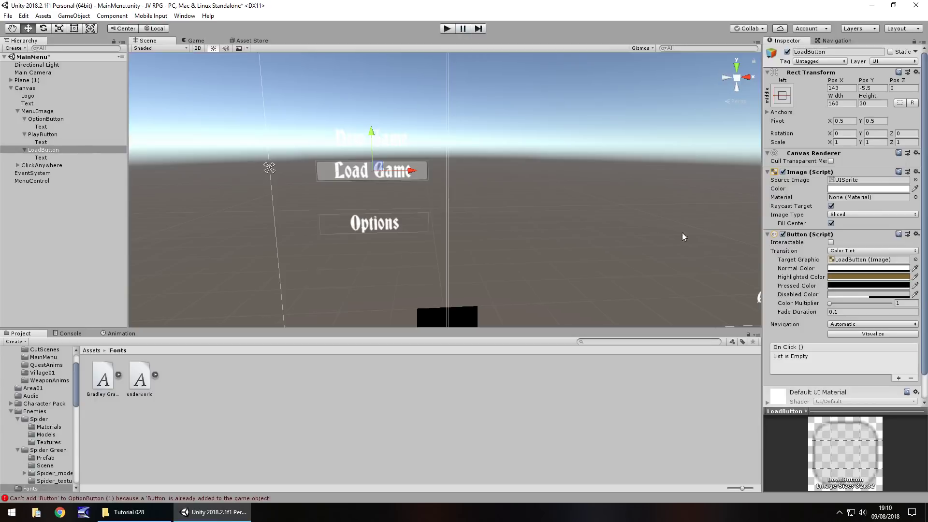
Drag the LoadButton's Disabled Color alpha down from 128 toward zero
click(883, 295)
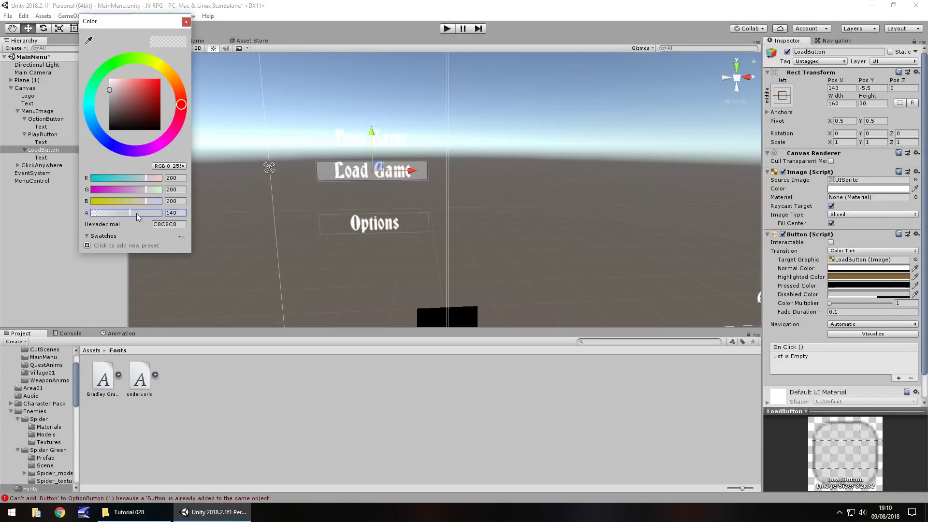
drag(126, 214, 166, 213)
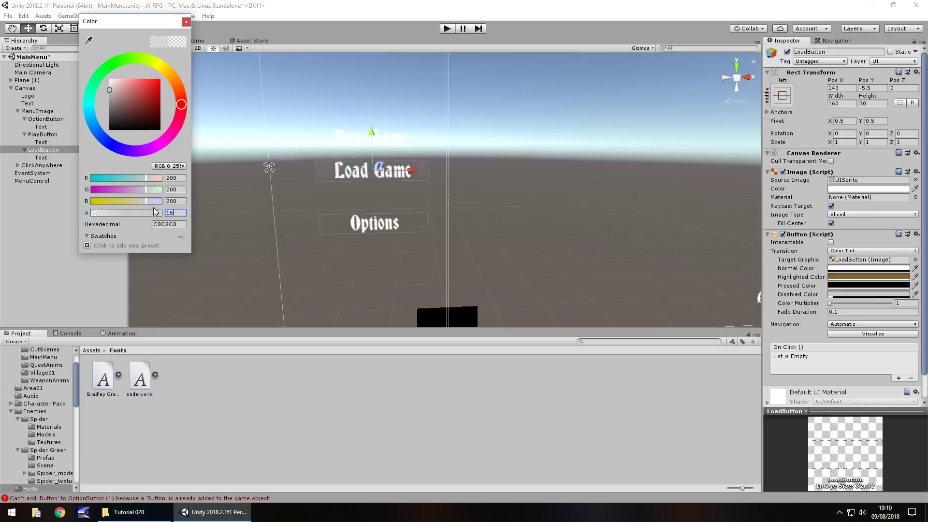
click(185, 21)
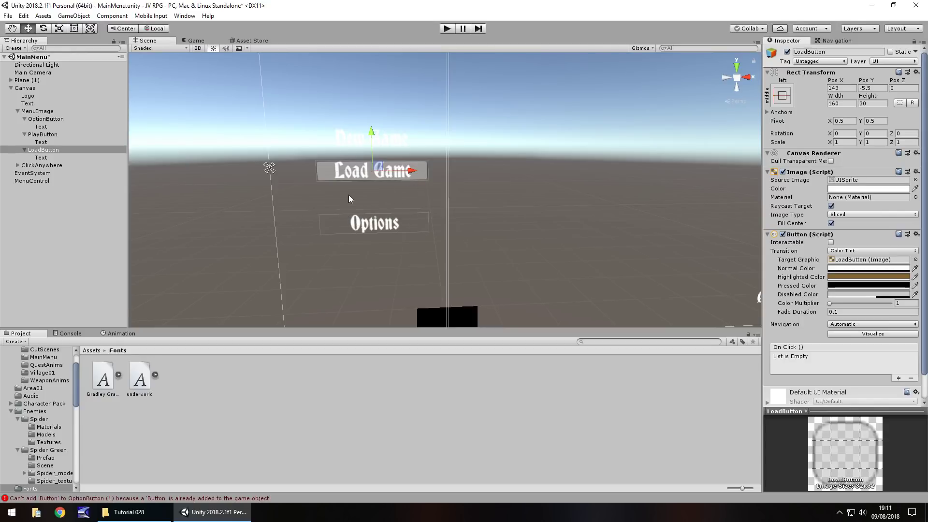
Move Options under Load Game, then duplicate New Game below it as CreditButton
click(370, 226)
drag(375, 187, 375, 166)
click(376, 141)
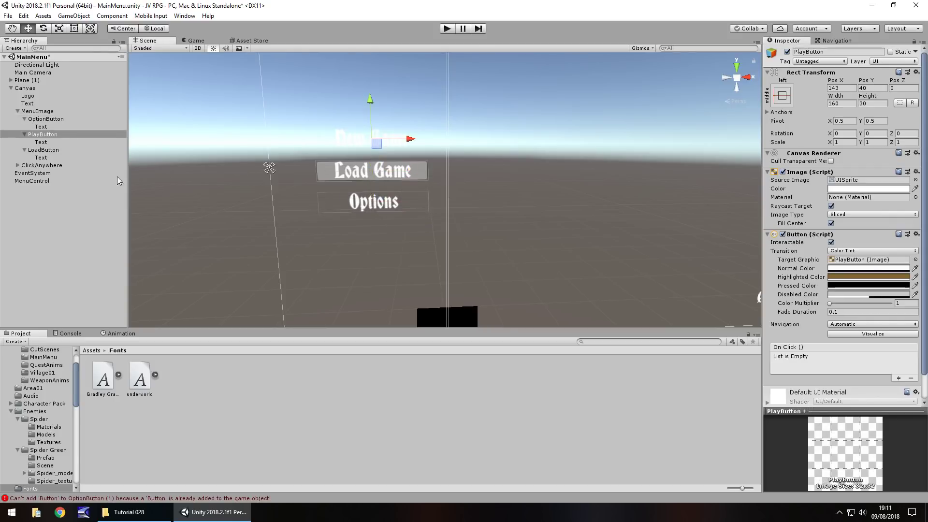
key(ctrl+d)
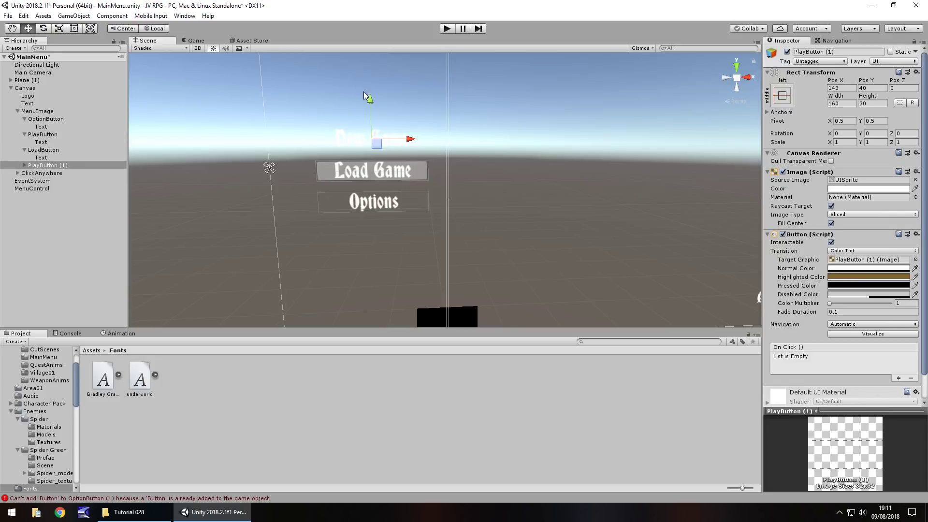
drag(364, 94, 379, 196)
click(46, 165)
text(CreditButton)
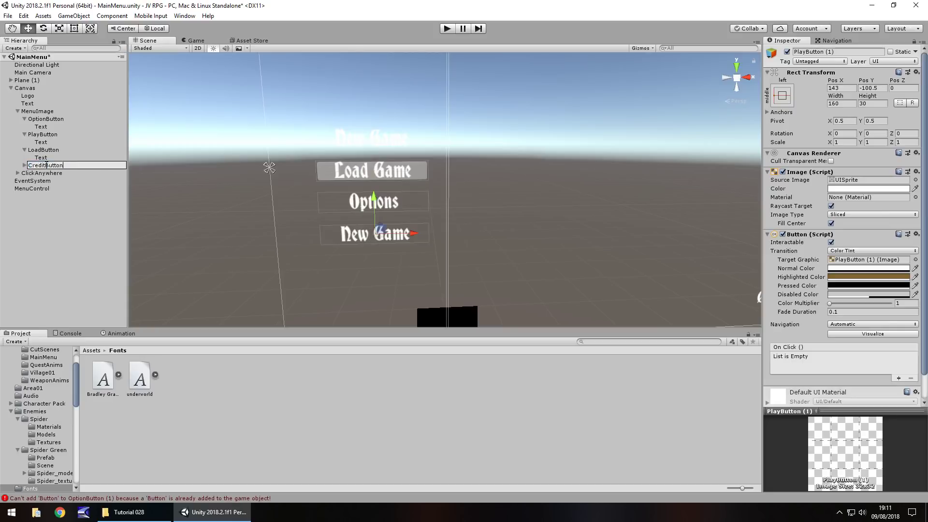
key(Return)
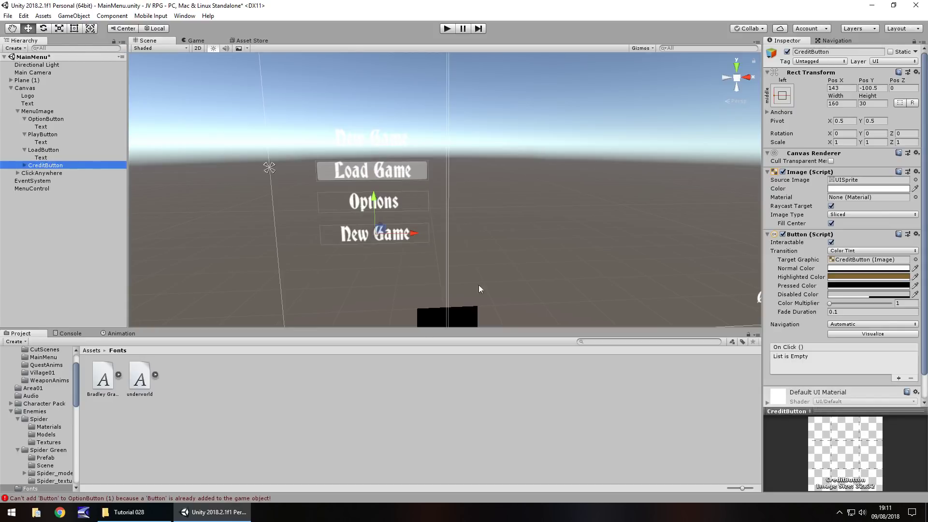
Duplicate CreditButton further down and rename the copy QuitButton
right_click(357, 245)
key(f)
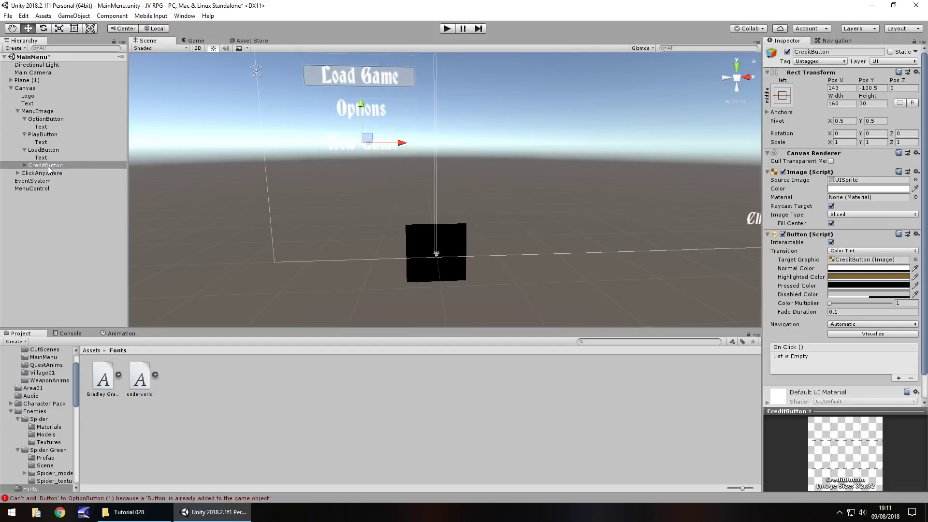
click(48, 166)
key(ctrl+d)
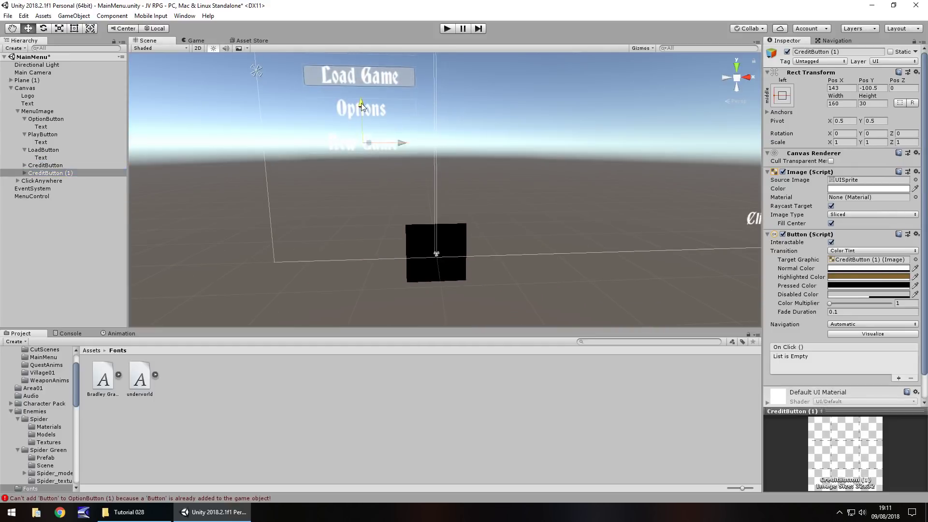
drag(361, 109, 363, 162)
click(67, 174)
click(67, 173)
text(QuitButton)
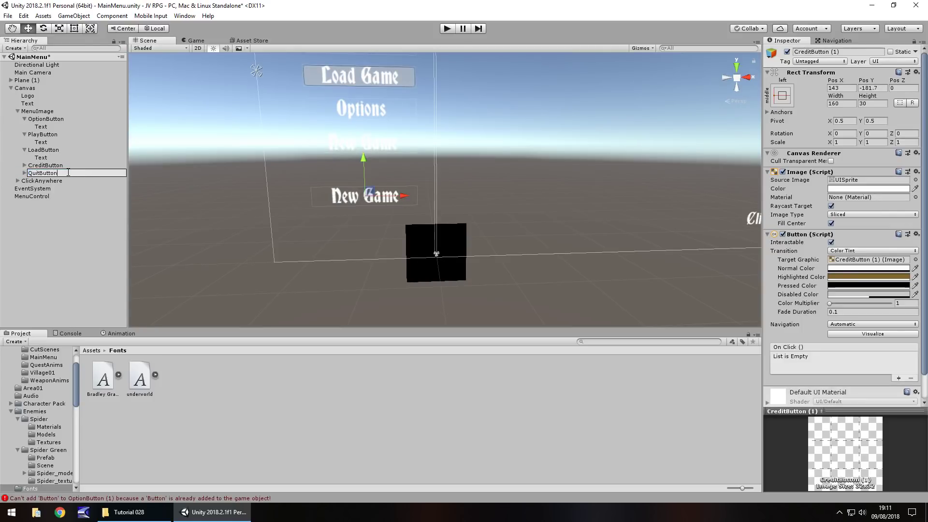
key(Return)
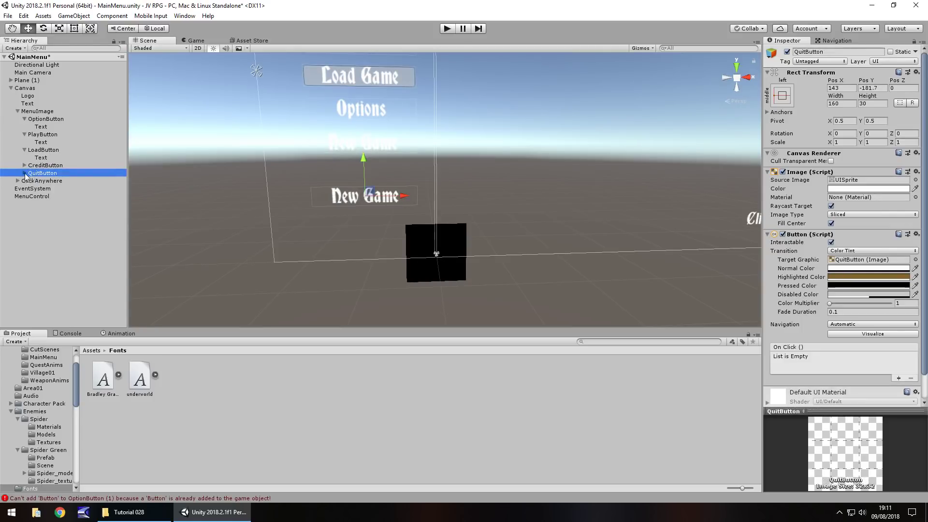
Change the QuitButton label to 'Quit Game' and the CreditButton label to 'Credits'
click(24, 173)
click(53, 181)
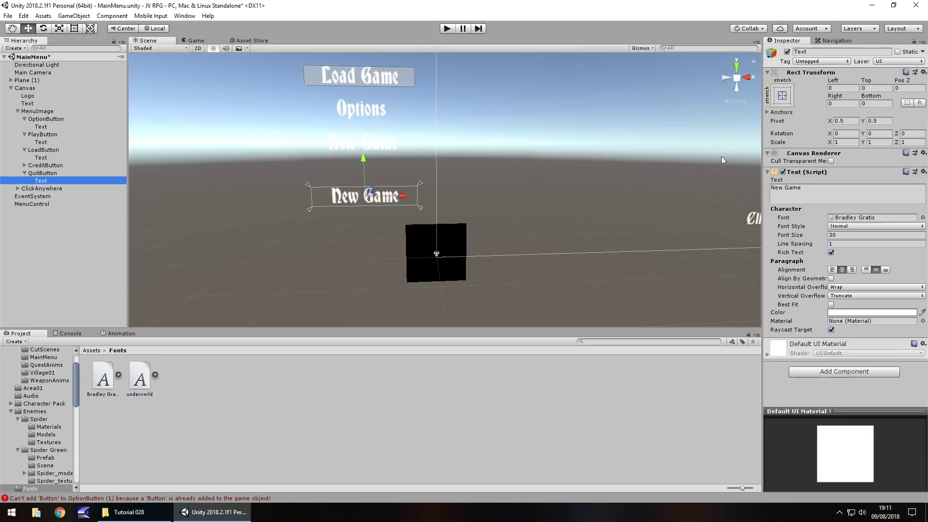
click(819, 200)
text(Quit Game)
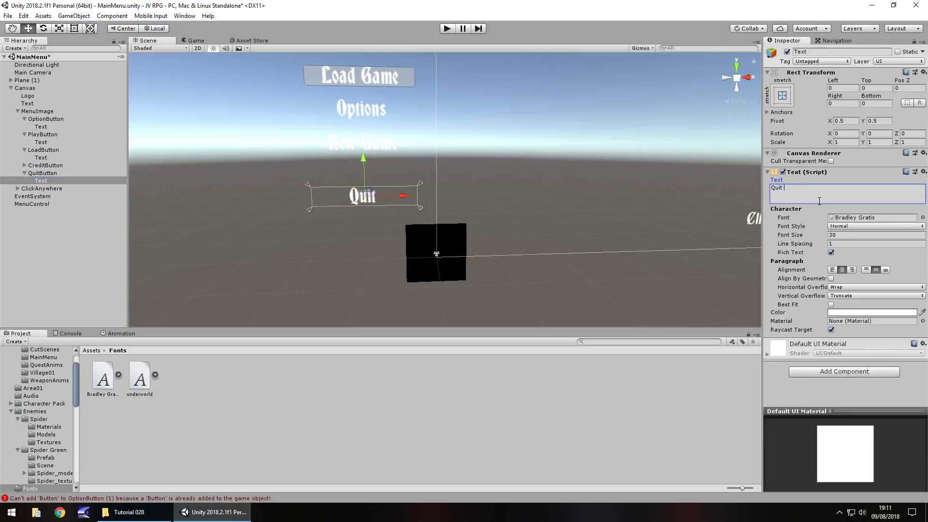
click(29, 165)
click(24, 165)
click(40, 173)
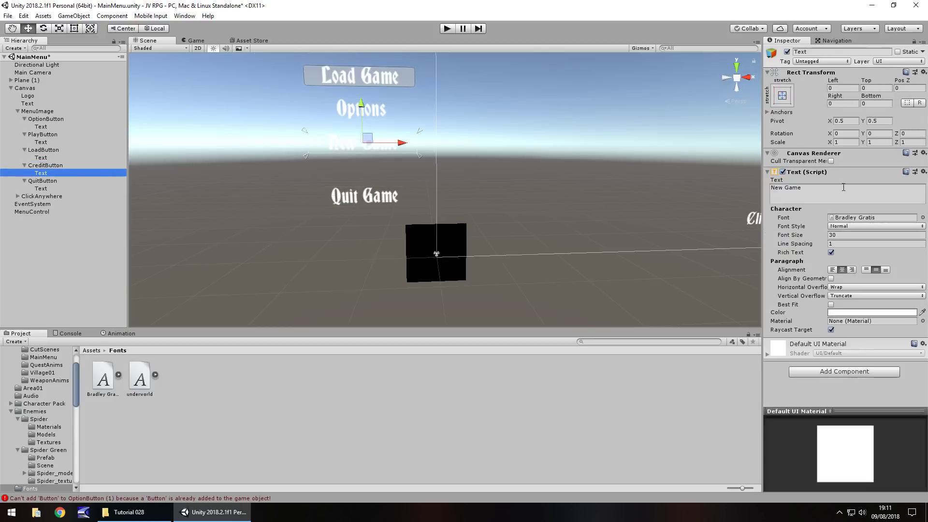
click(841, 195)
text(Credits)
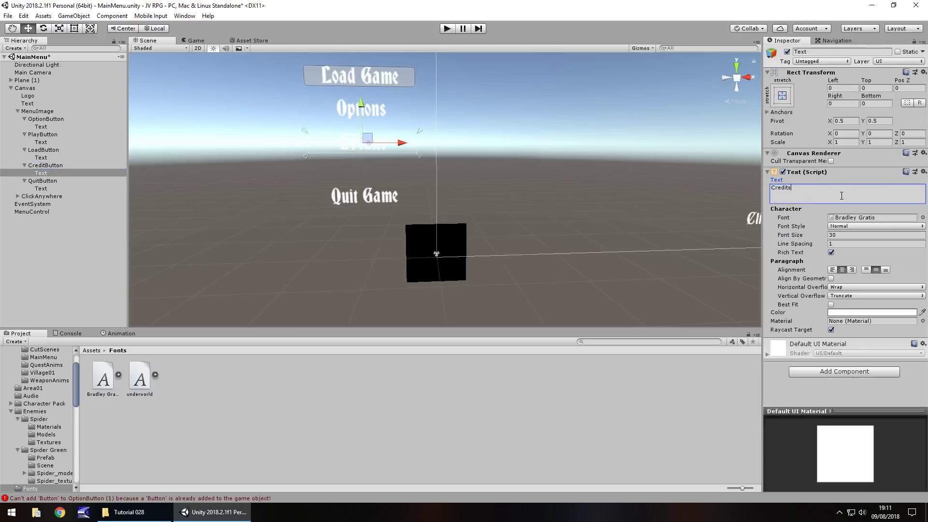
scroll(573, 188, down, 5)
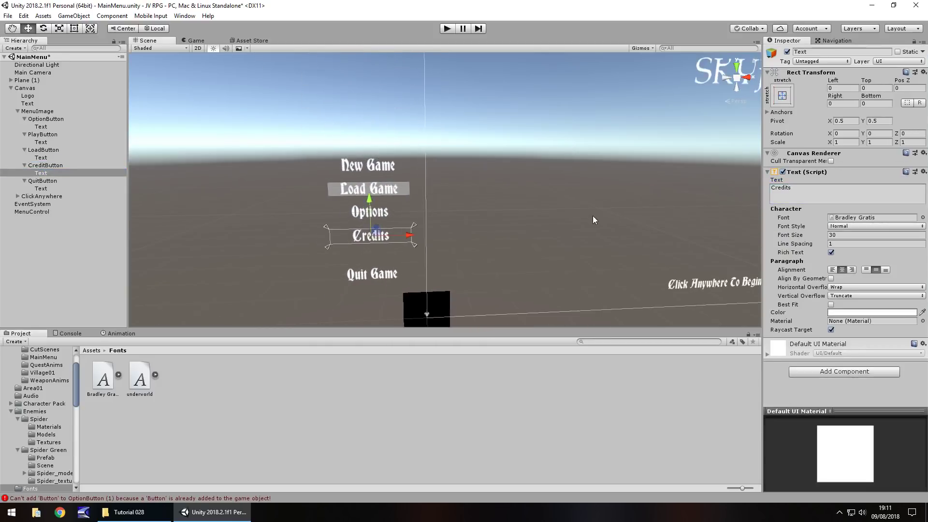
Clear the errors from the Console and return to the Project browser
click(280, 122)
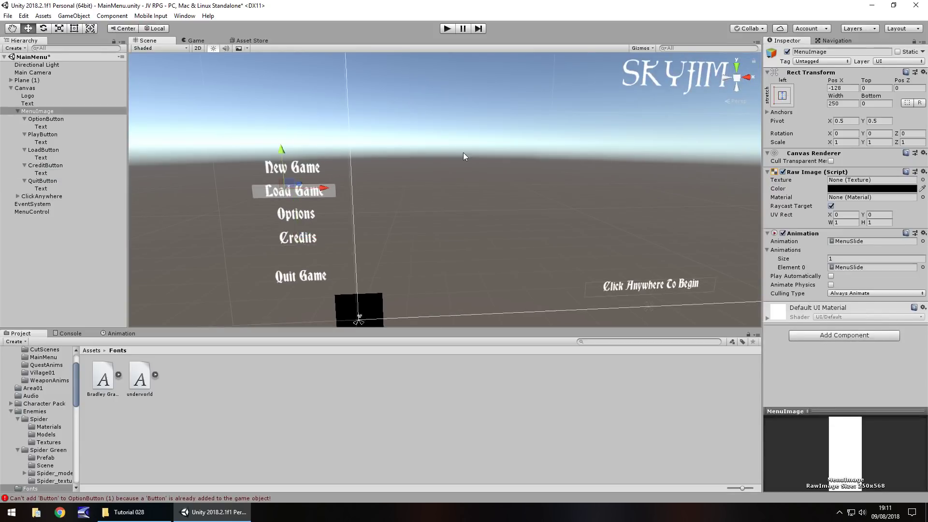
click(82, 333)
click(12, 341)
click(26, 334)
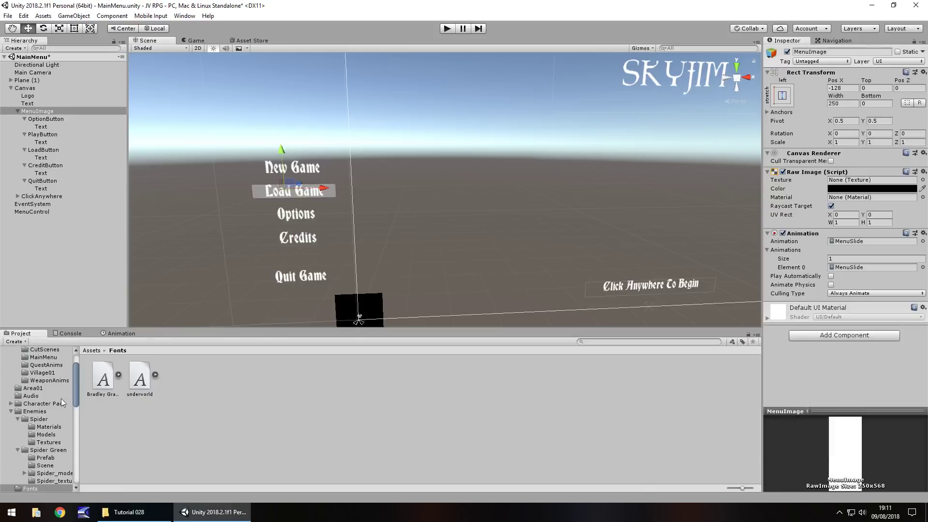
Import the IntroMenu music file from Explorer into the Assets/Audio folder
click(32, 428)
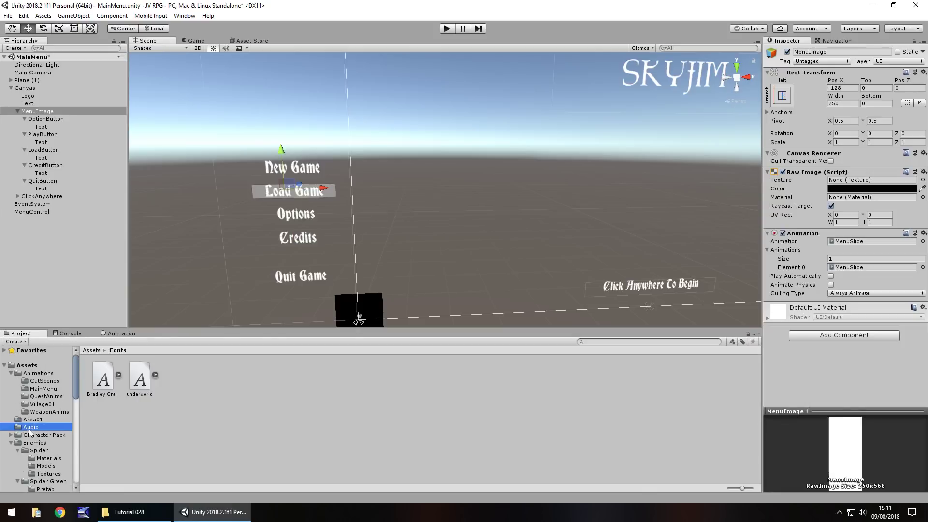
right_click(213, 367)
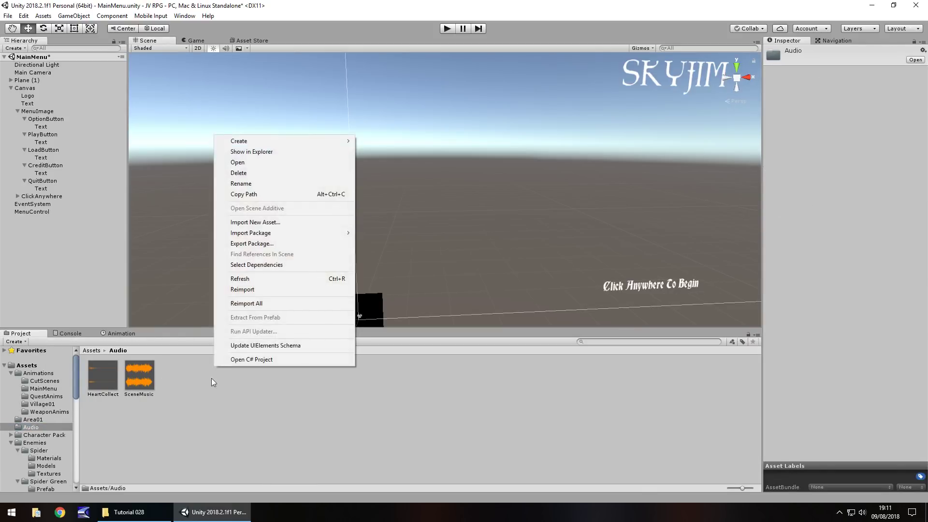
click(194, 434)
click(129, 512)
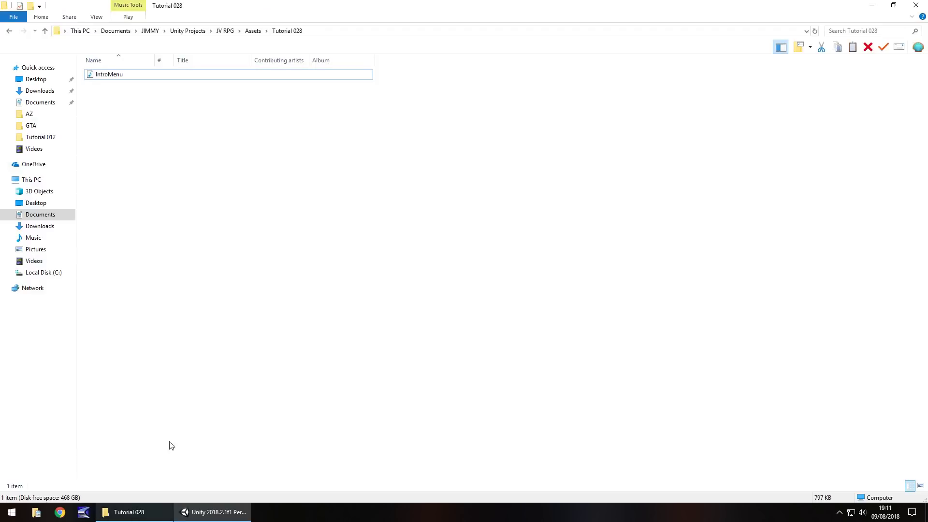
drag(106, 80, 175, 368)
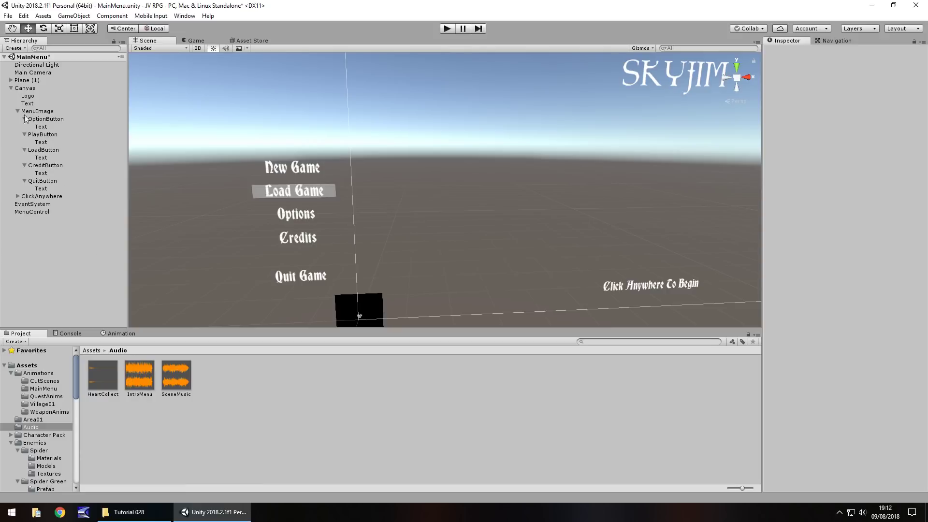
Drop IntroMenu onto the Main Camera as an Audio Source and adjust its volume
drag(145, 382, 31, 71)
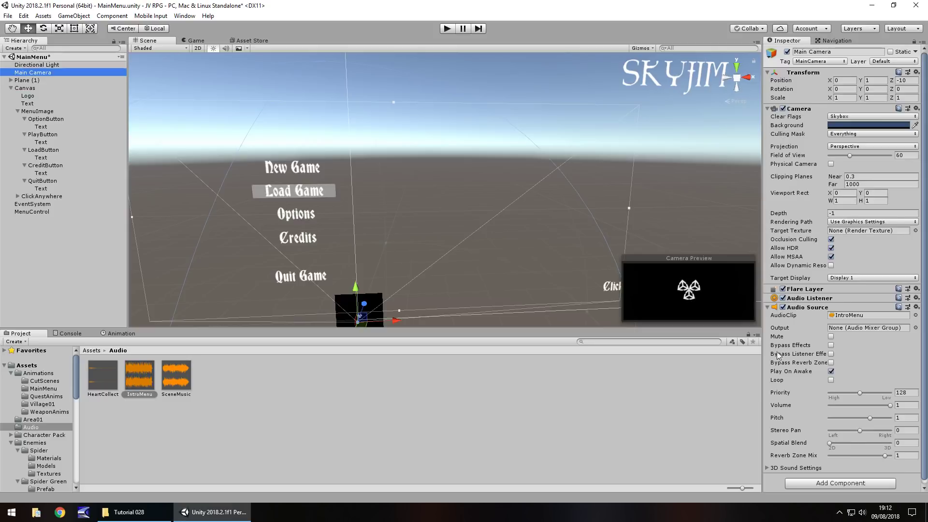
click(907, 405)
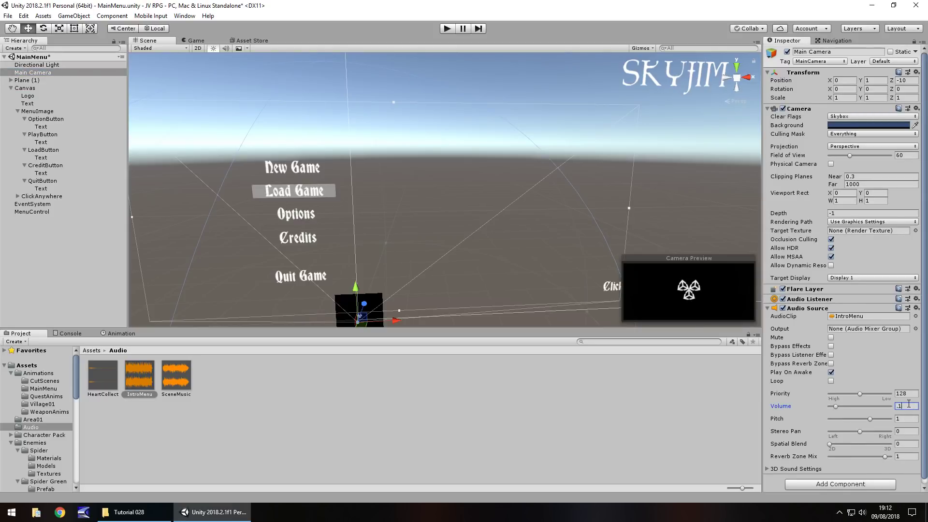
click(428, 443)
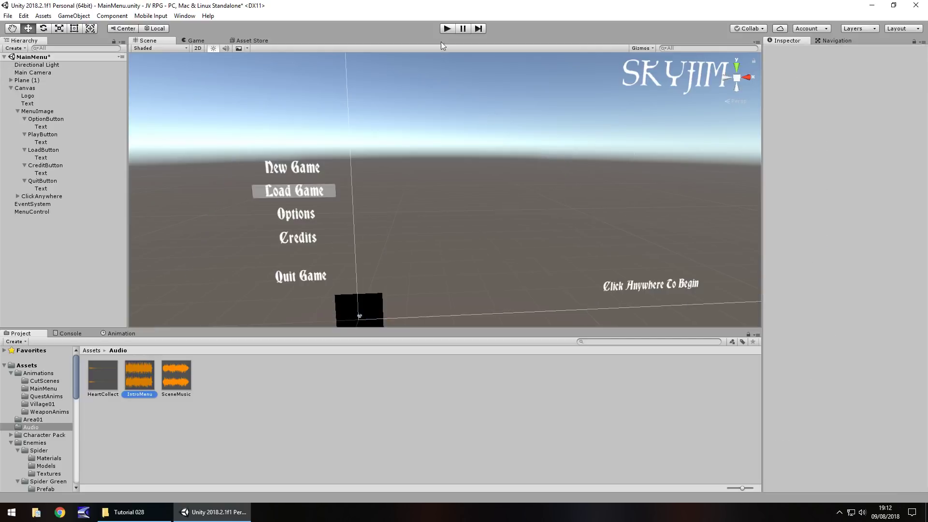
click(446, 28)
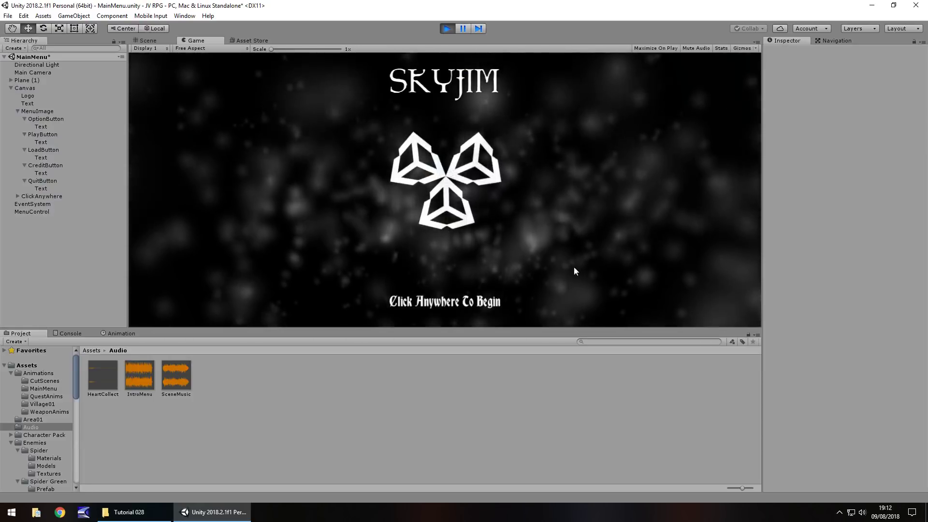
click(396, 204)
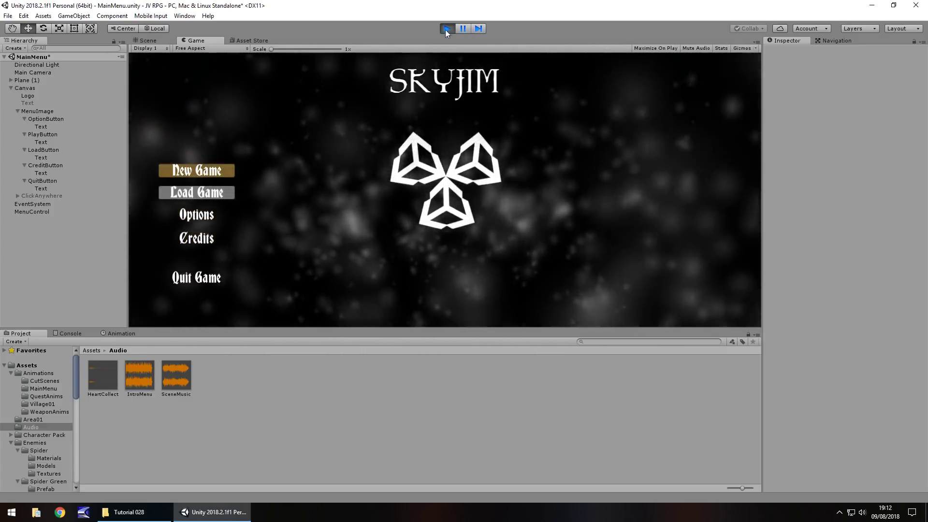
click(447, 28)
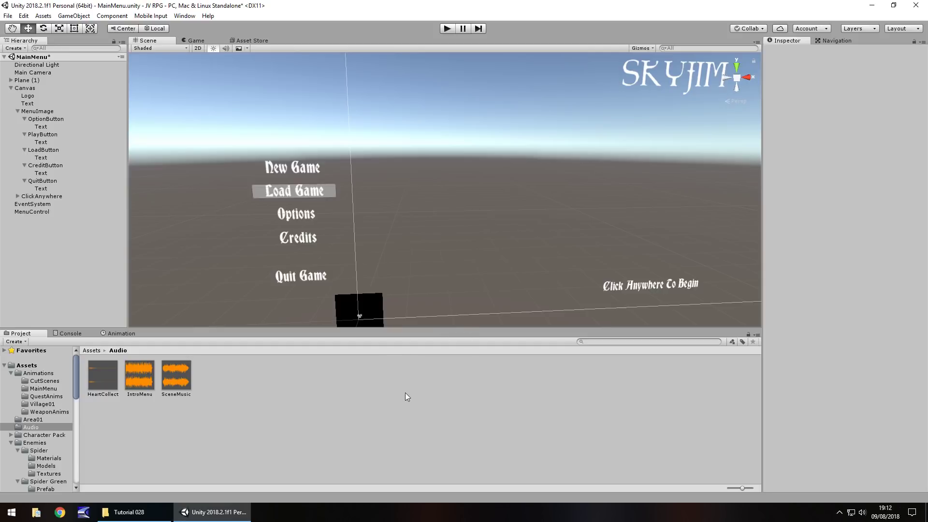
Save the MainMenu scene with Ctrl+S
click(32, 365)
click(283, 440)
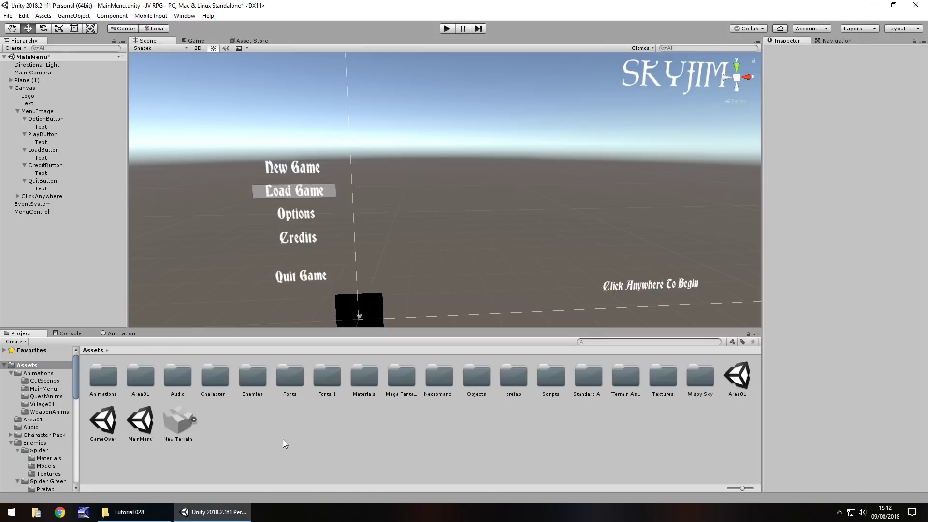
key(ctrl+s)
Add MainMenu to the Build Settings scene list alongside Area01 and GameOver
click(9, 16)
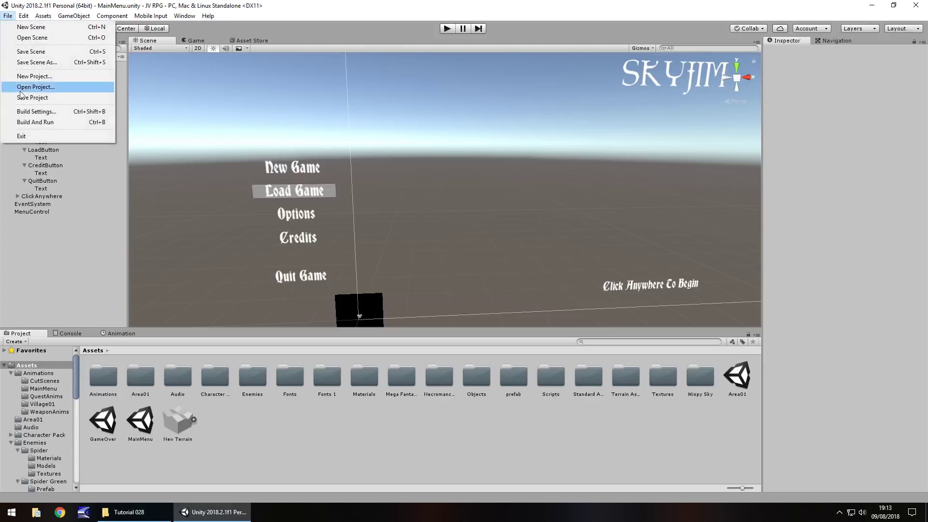
click(37, 111)
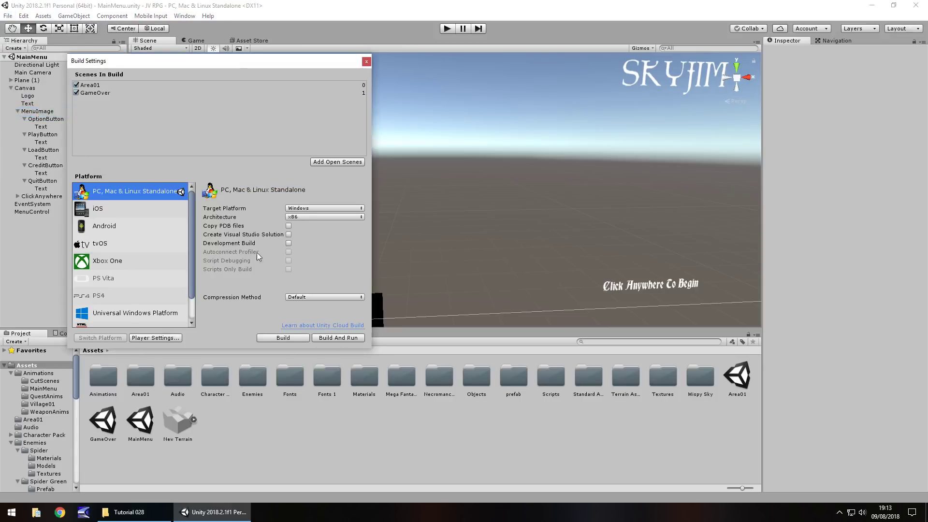
click(338, 162)
click(367, 62)
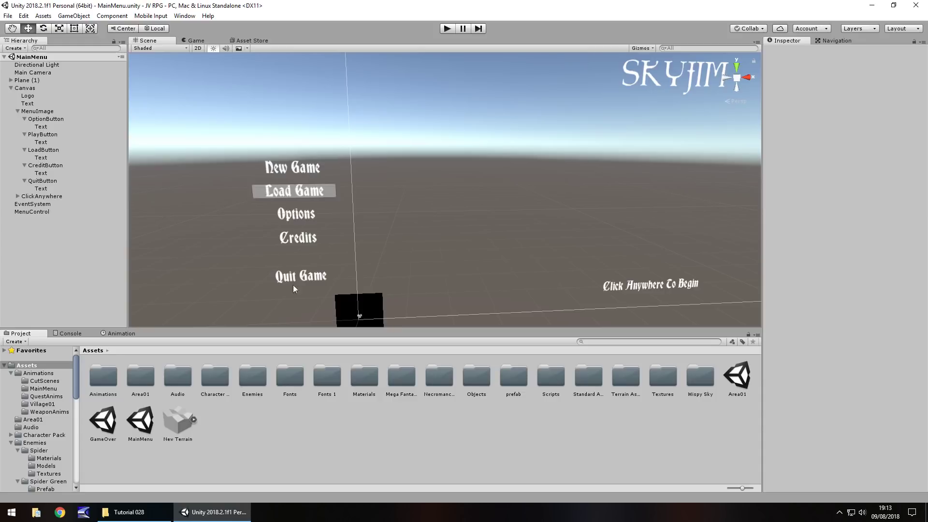
Open the MenuControls script from Scripts/MainMenu in Visual Studio
double_click(550, 377)
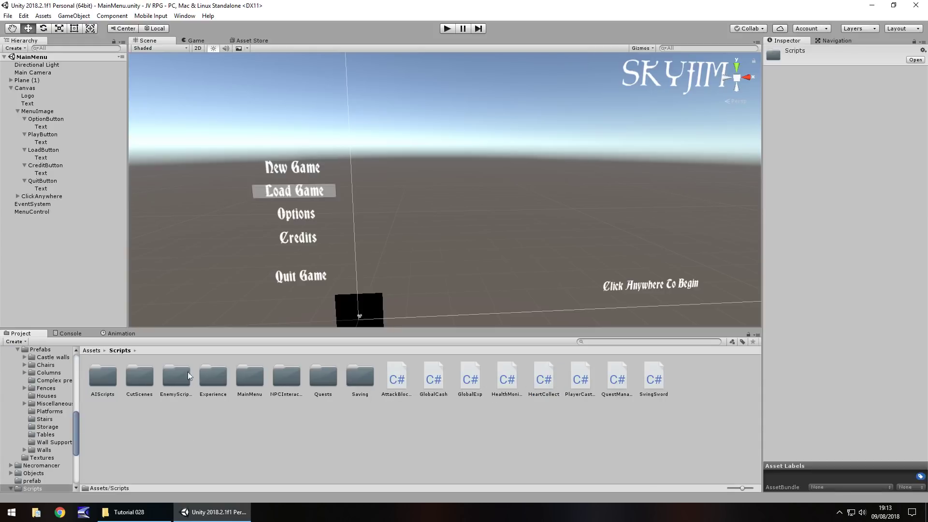
right_click(317, 430)
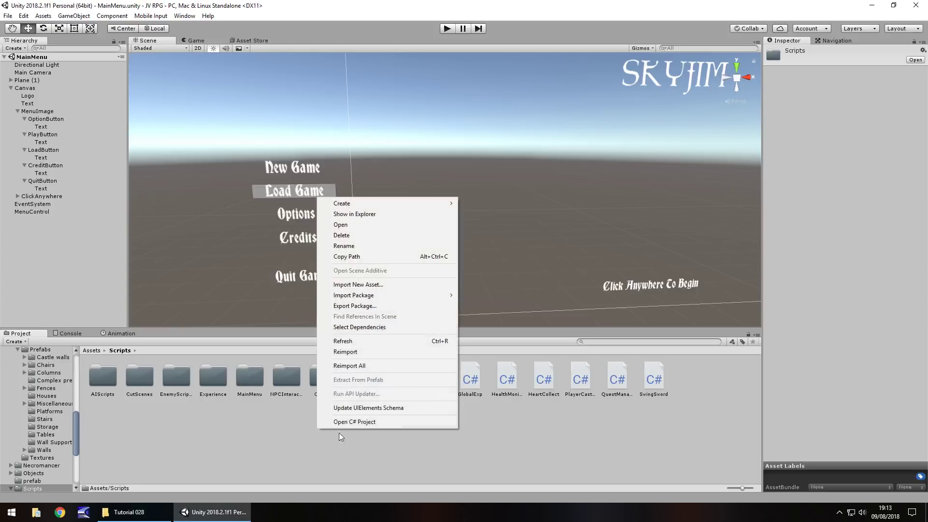
double_click(249, 376)
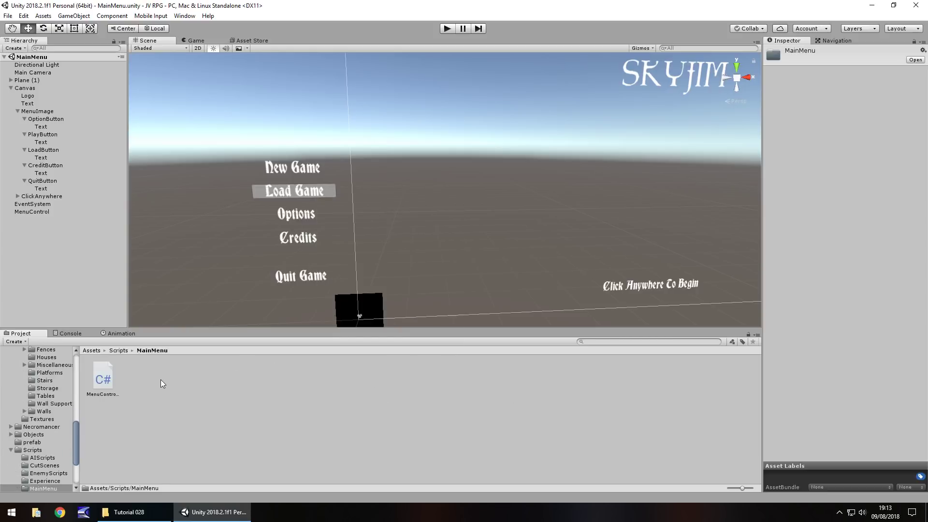
click(103, 378)
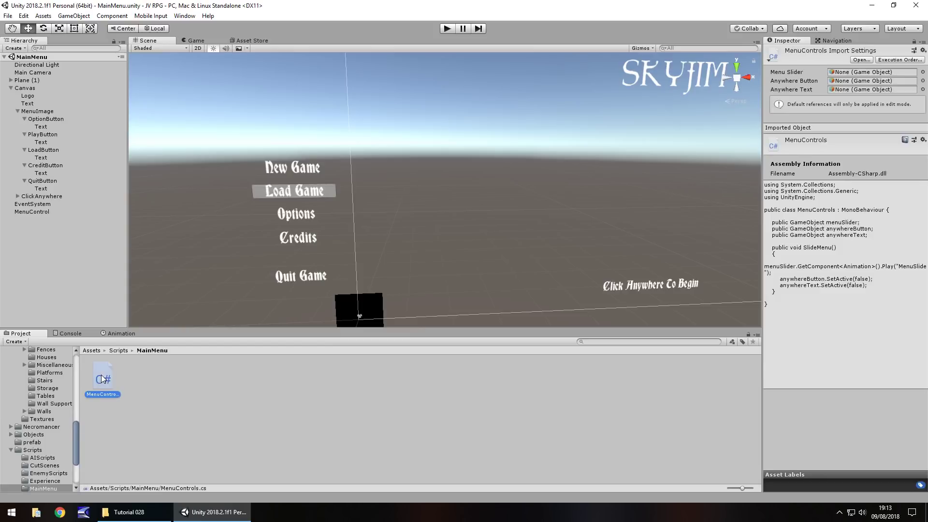
double_click(104, 379)
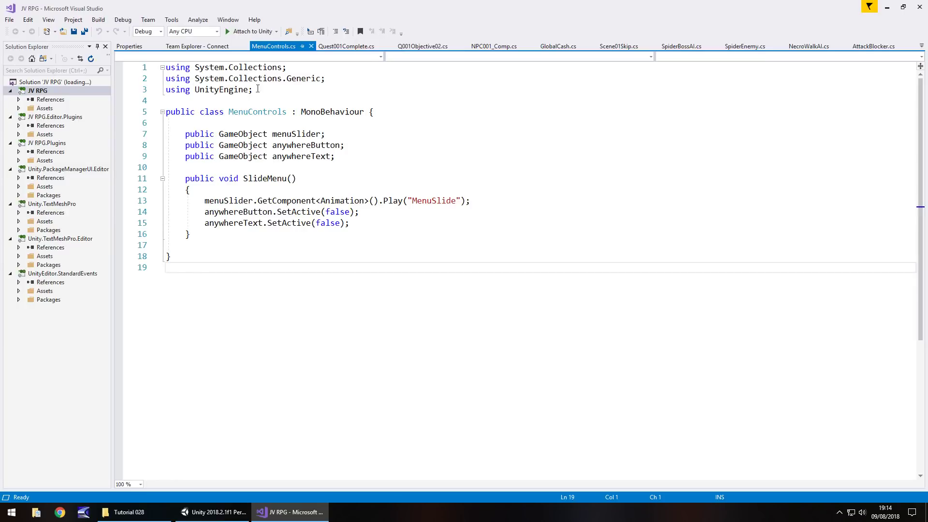
Add 'using UnityEngine.SceneManagement;' and a public NewGame() method calling SceneManager.LoadScene after SlideMenu
click(258, 92)
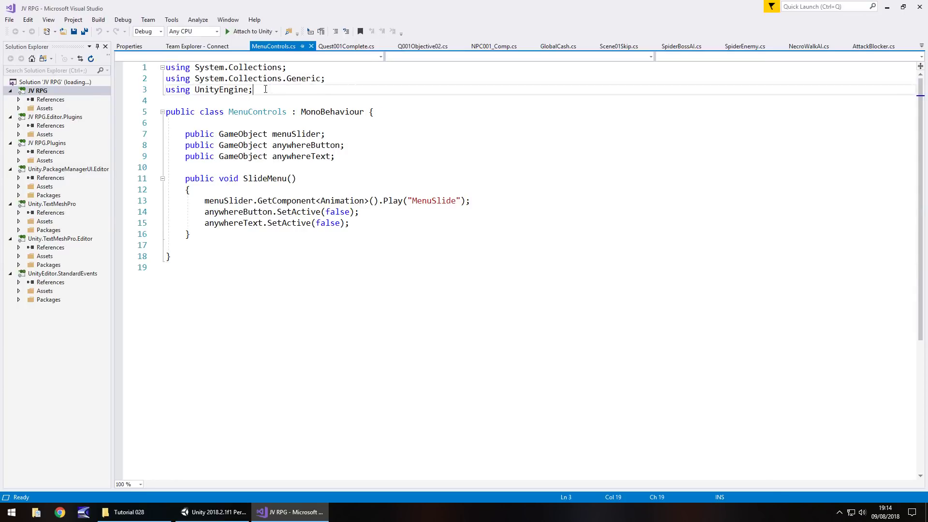
key(Return)
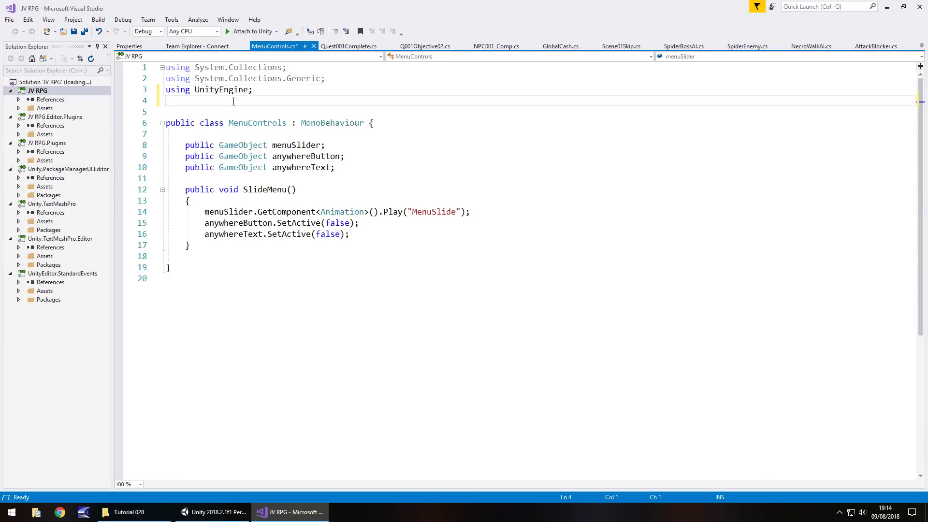
text(using Unity)
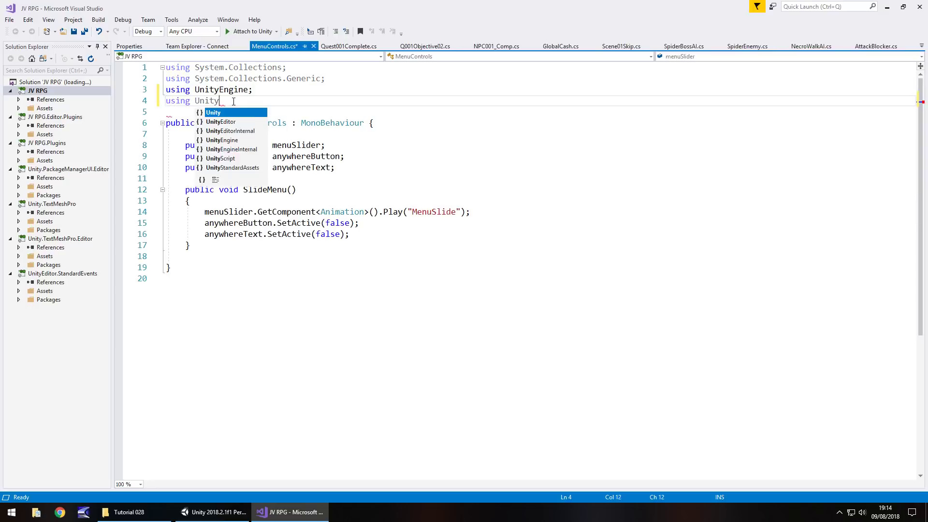
text(Engine.Sce)
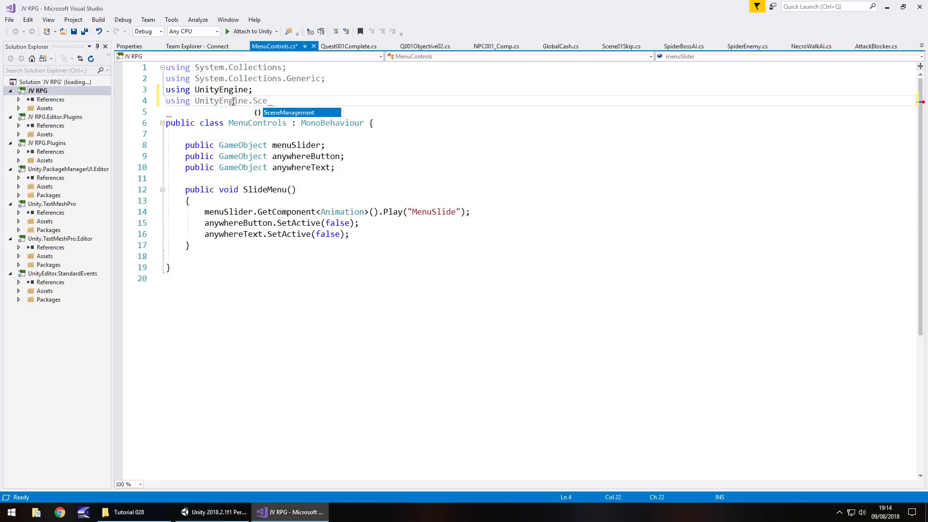
text(neManagement;)
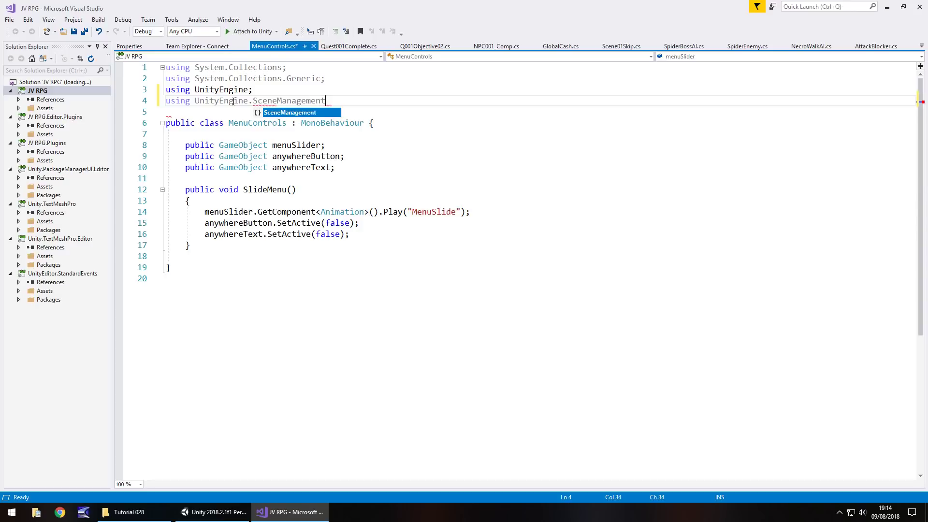
click(212, 244)
key(Return)
key(Return)
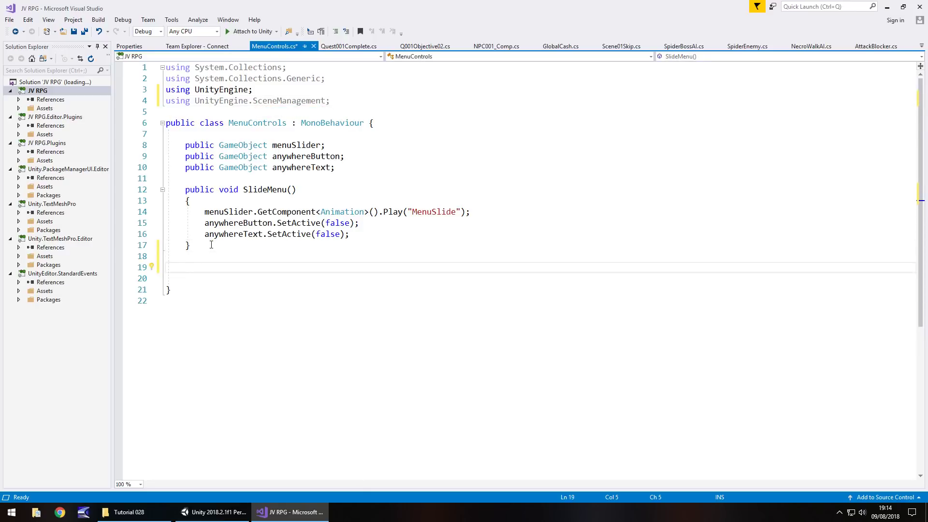
text(public )
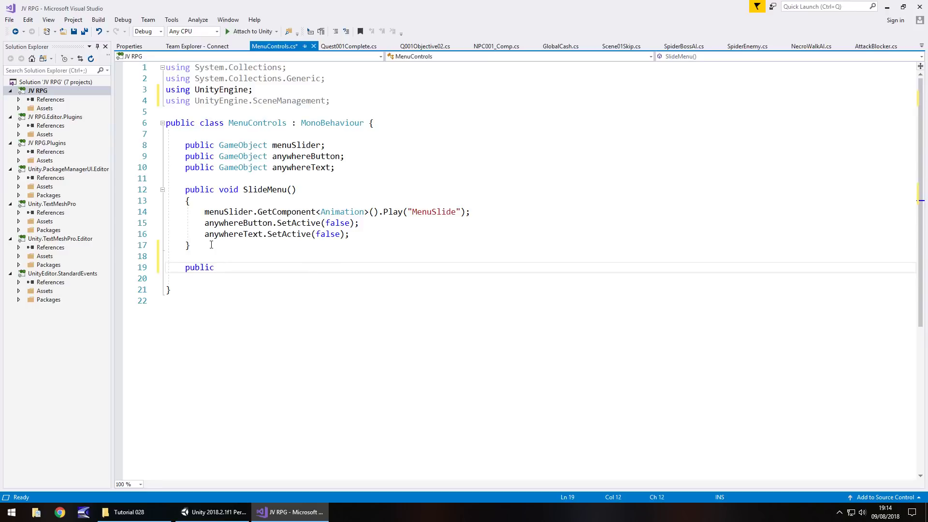
text(void NewG)
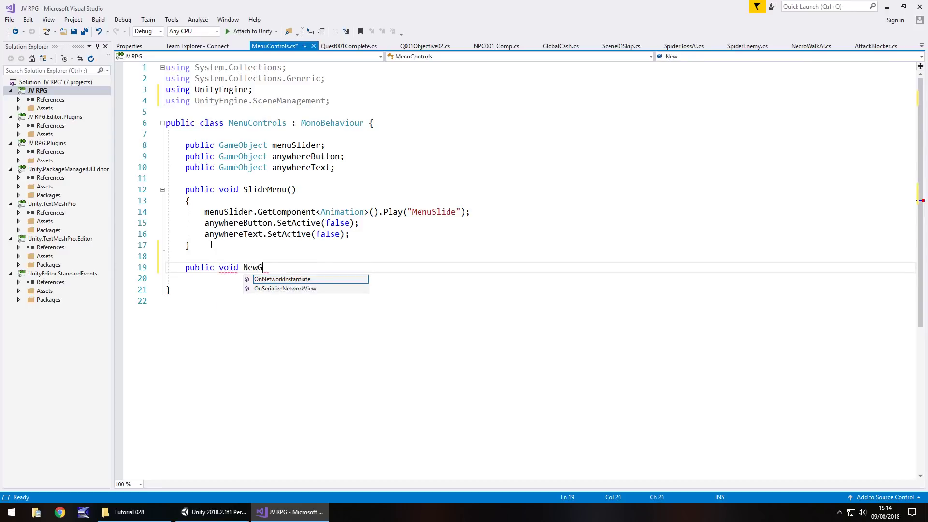
text(ame)
text(() {)
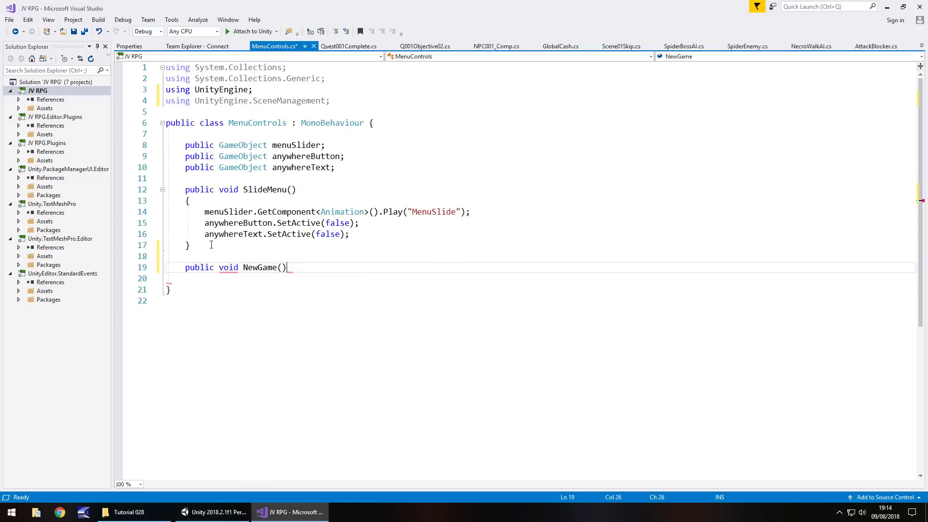
key(Return)
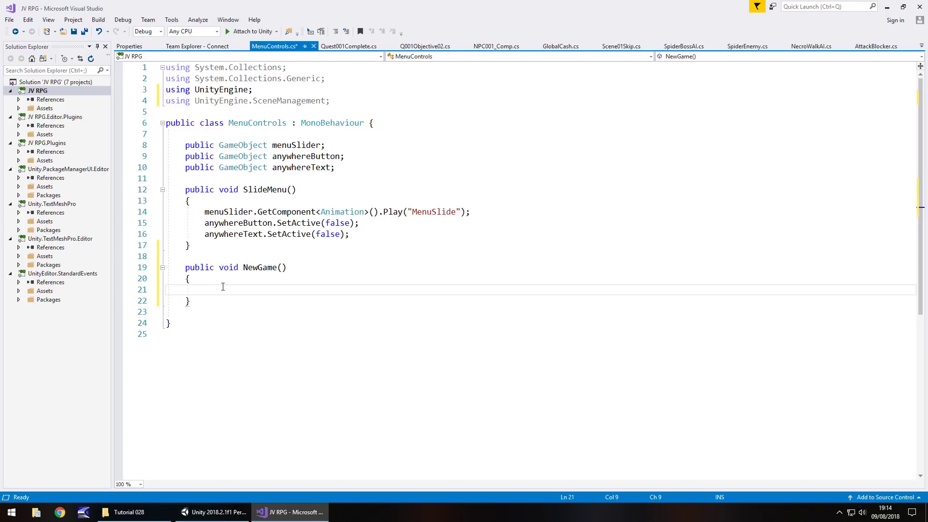
text(Scen)
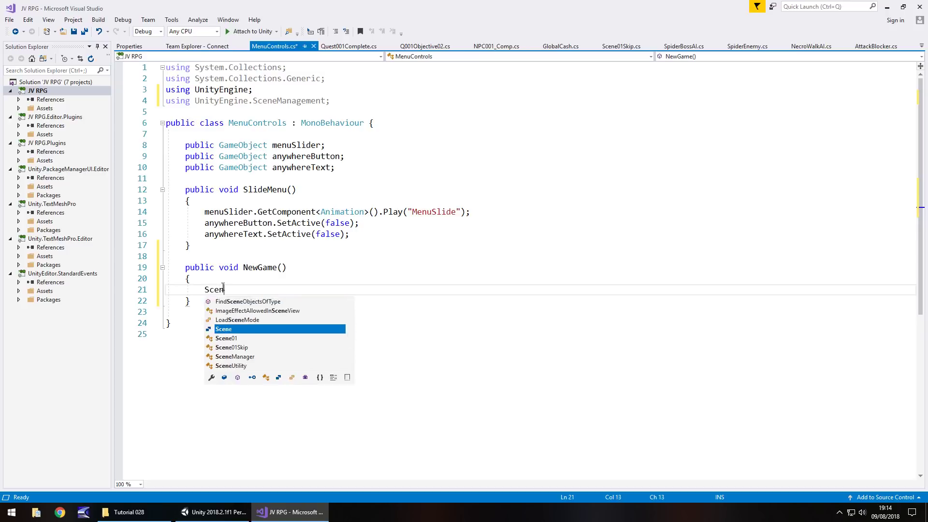
text(eManager.Load)
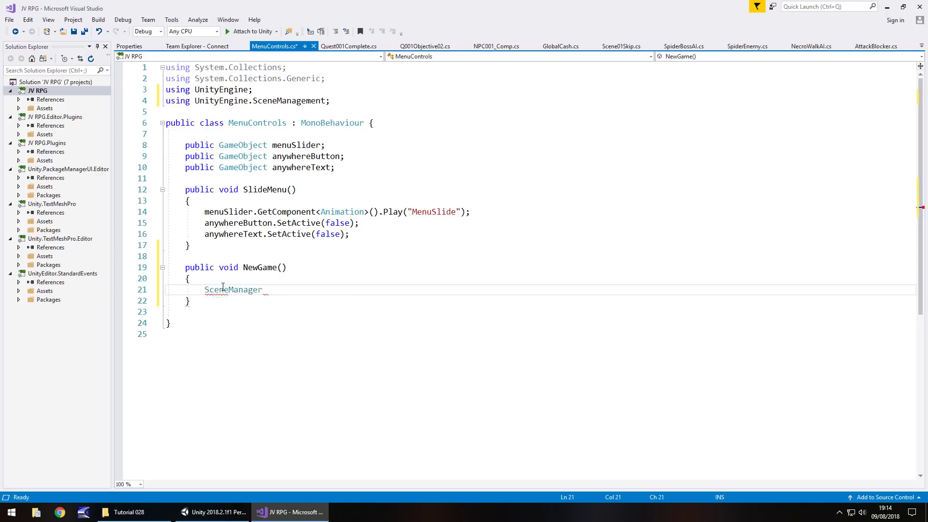
text(Scene()
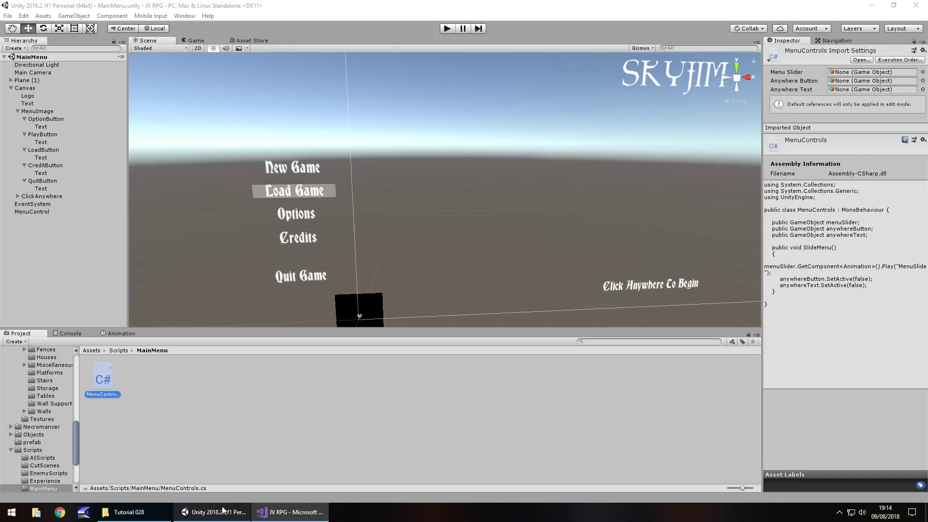
Let Unity compile, then make NewGame load scene 1 and return to Unity
click(212, 512)
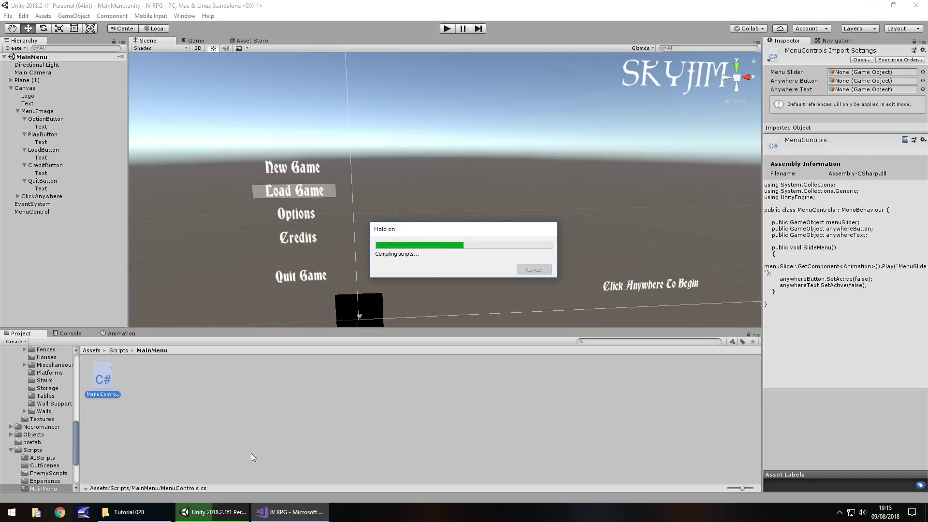
key(alt+Tab)
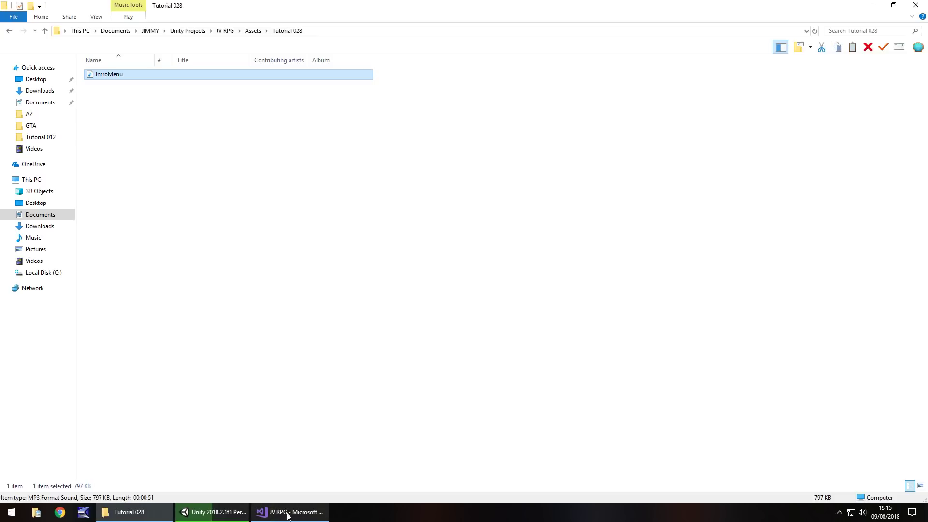
click(299, 513)
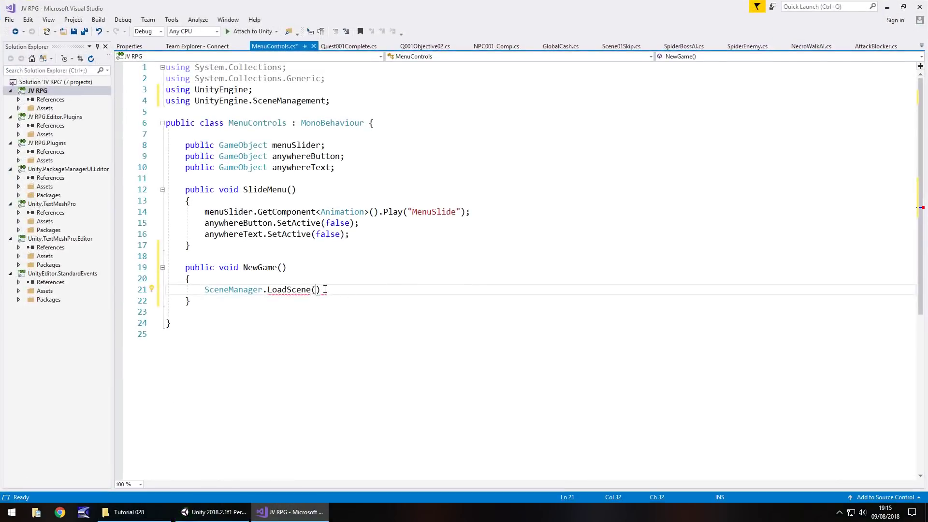
text(1)
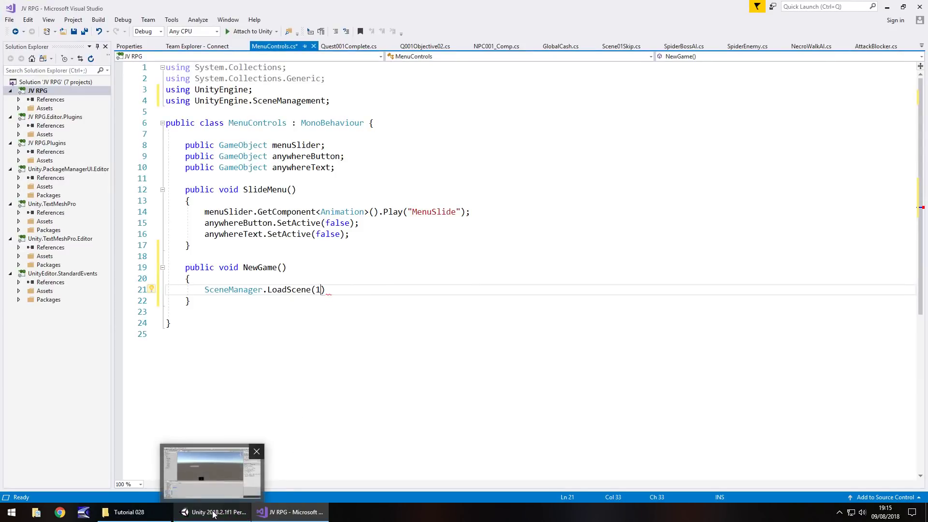
click(229, 514)
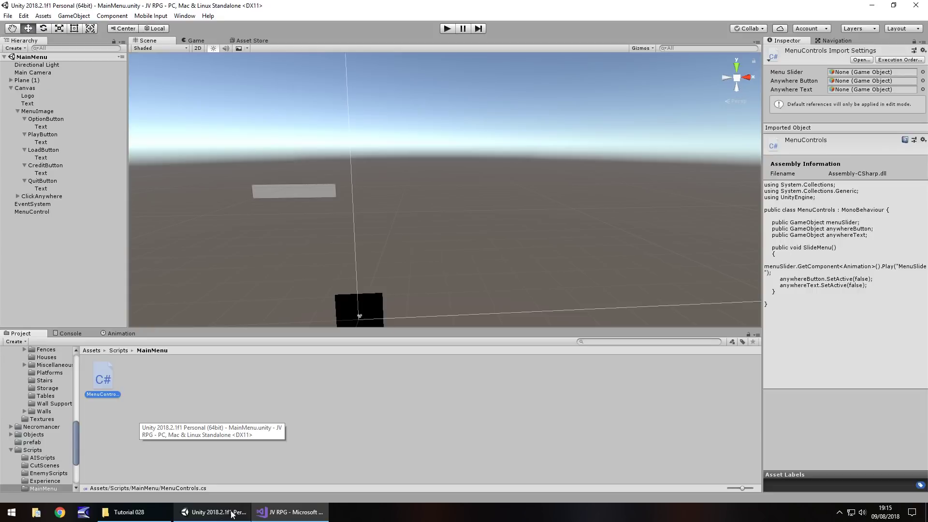
Check the scene indices in Build Settings, where Area01 is scene 0
click(7, 16)
click(41, 111)
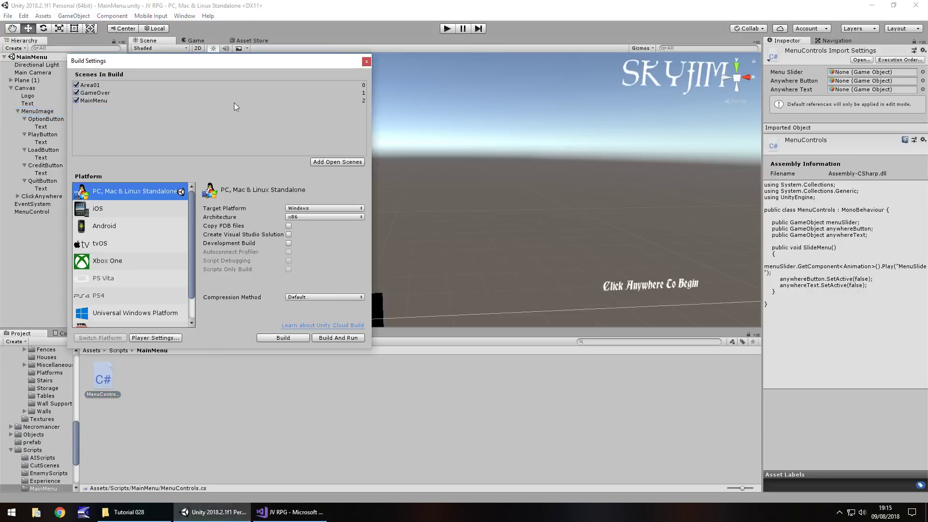
click(365, 63)
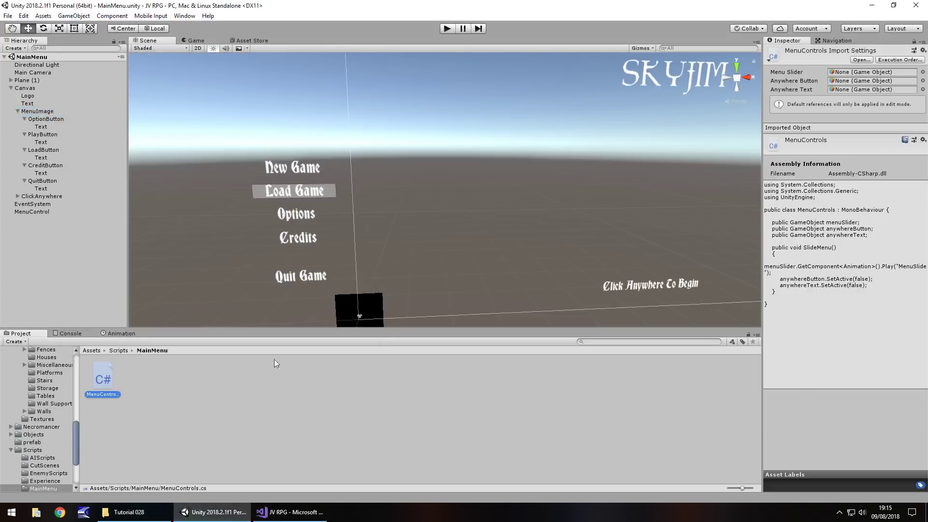
Change the call to SceneManager.LoadScene(0); and save MenuControls.cs
click(290, 511)
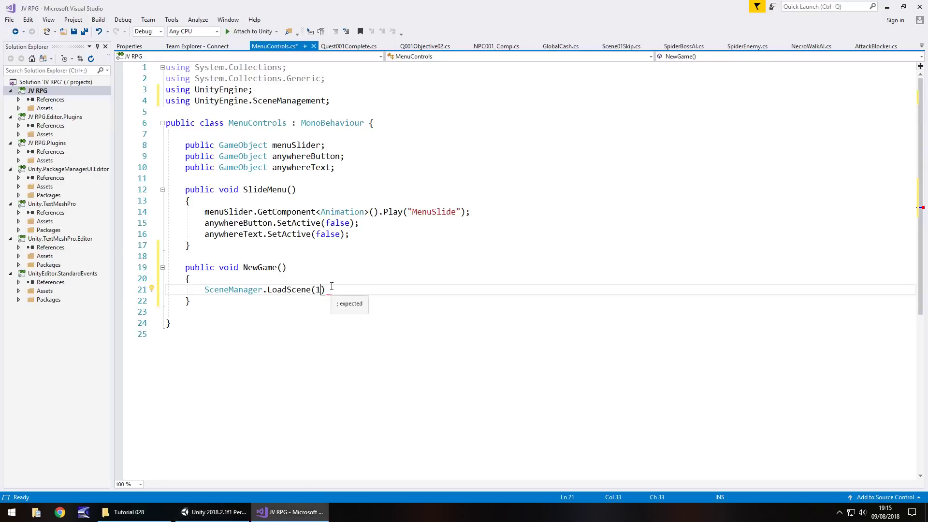
key(BackSpace)
text(0)
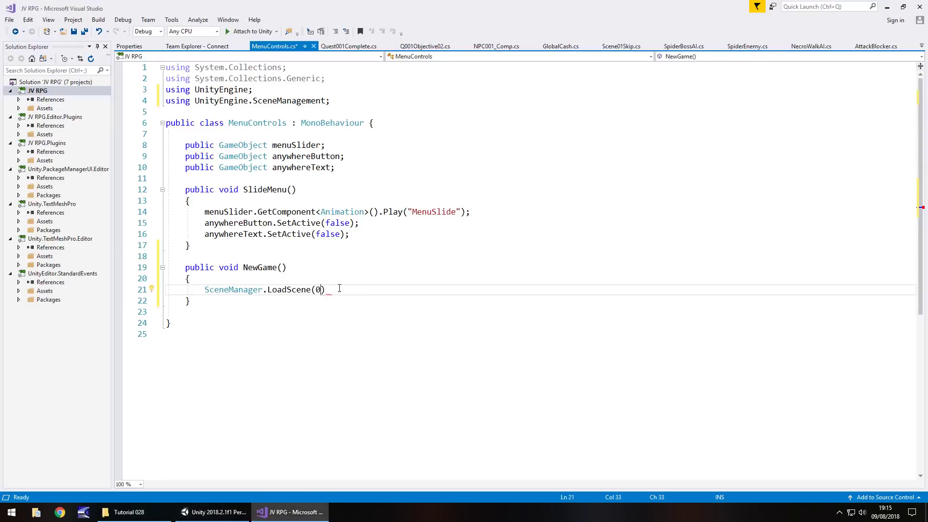
key(End)
text(;)
key(ctrl+s)
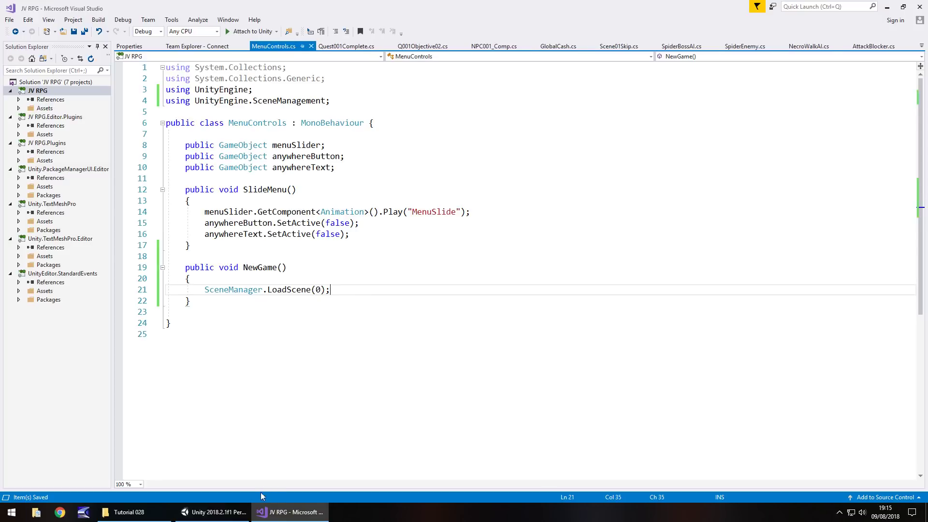
click(213, 512)
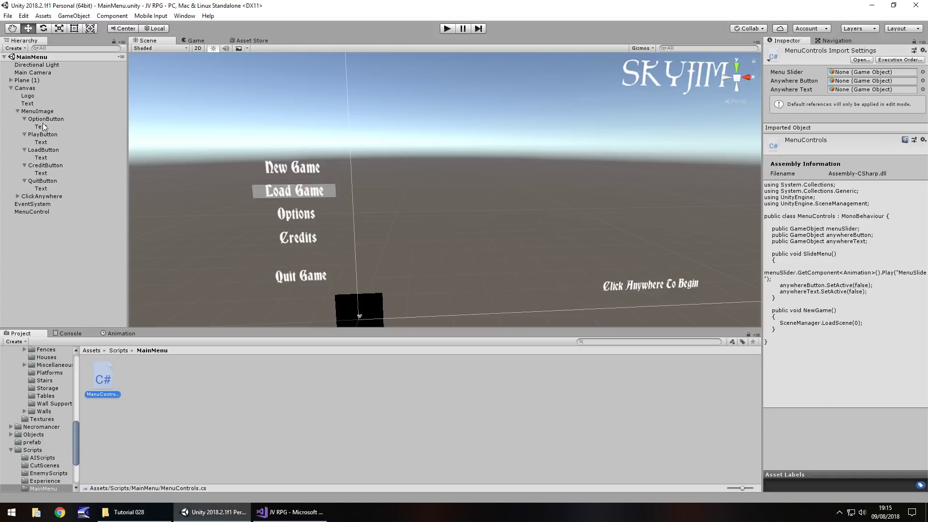
Add an On Click event to PlayButton calling MenuControl's MenuControls.NewGame()
click(50, 135)
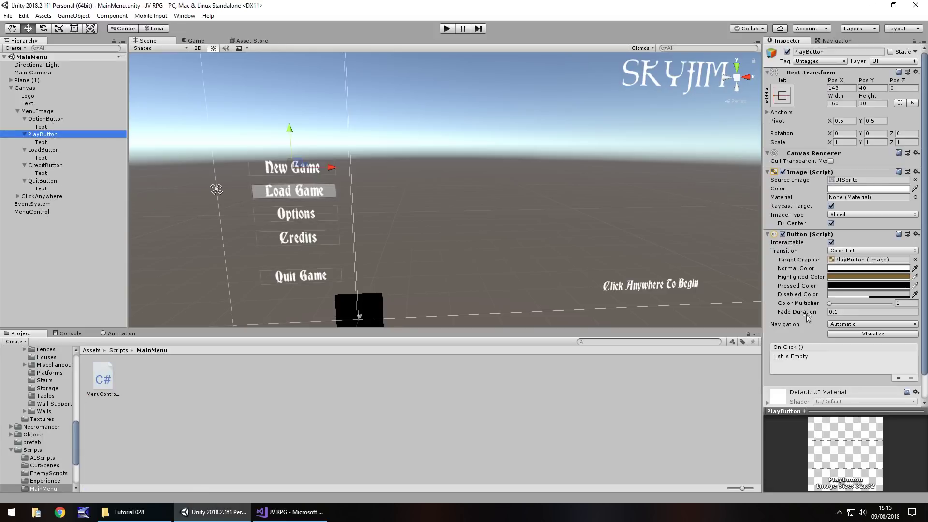
click(897, 379)
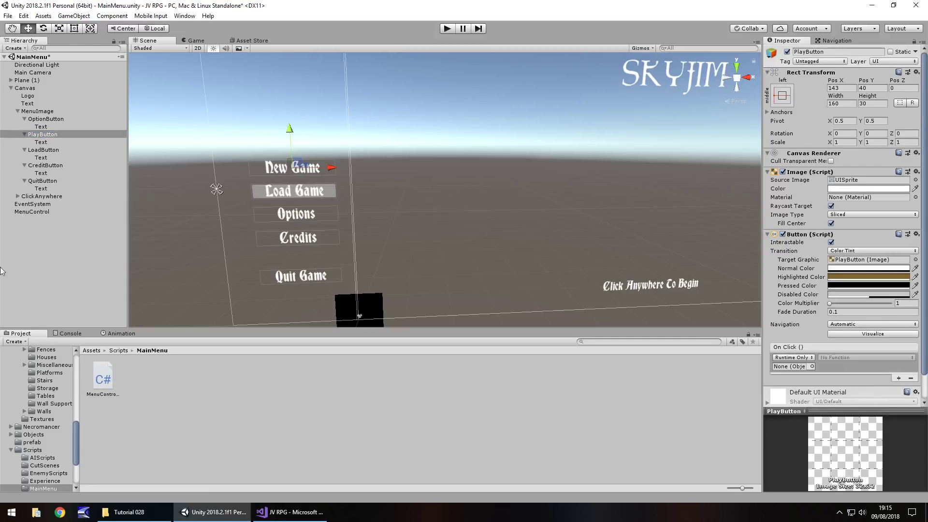
drag(32, 212, 793, 366)
click(852, 358)
mouse_move(853, 404)
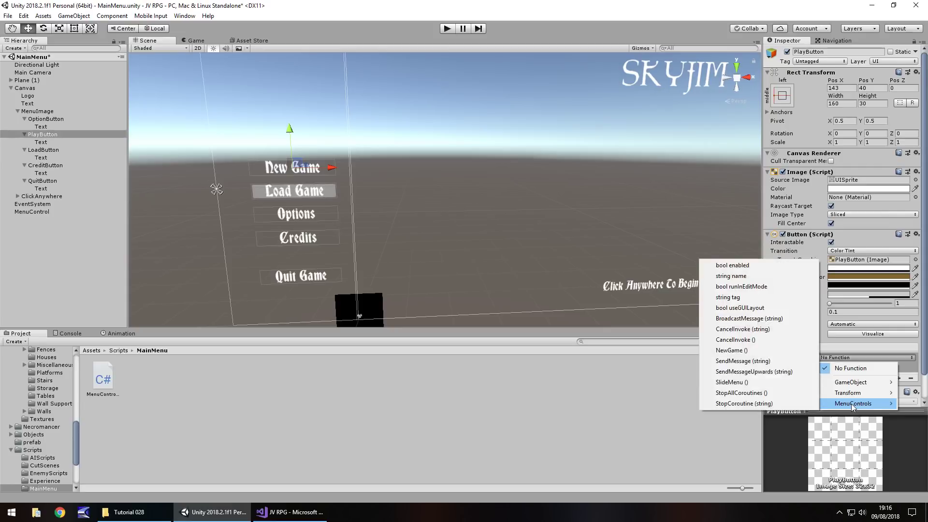
click(731, 350)
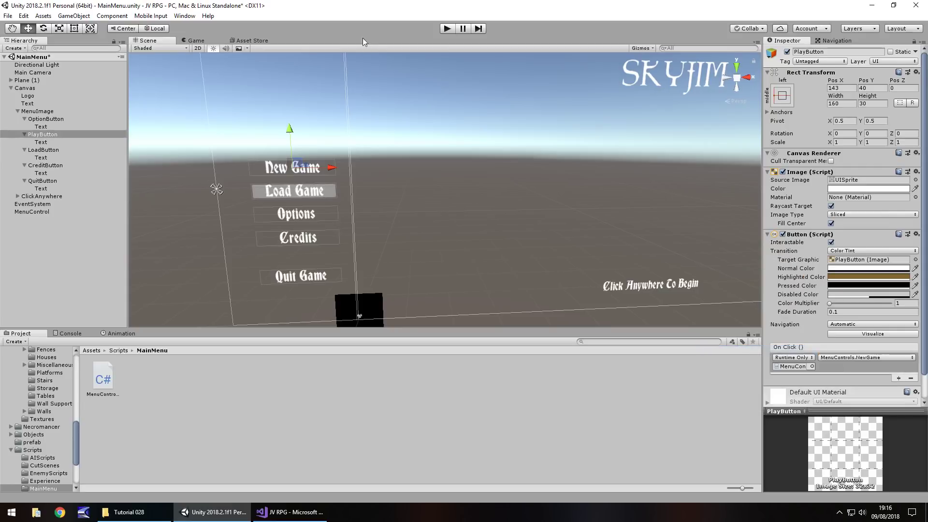
Test in Play mode that New Game loads Area01, then stop playing
click(444, 30)
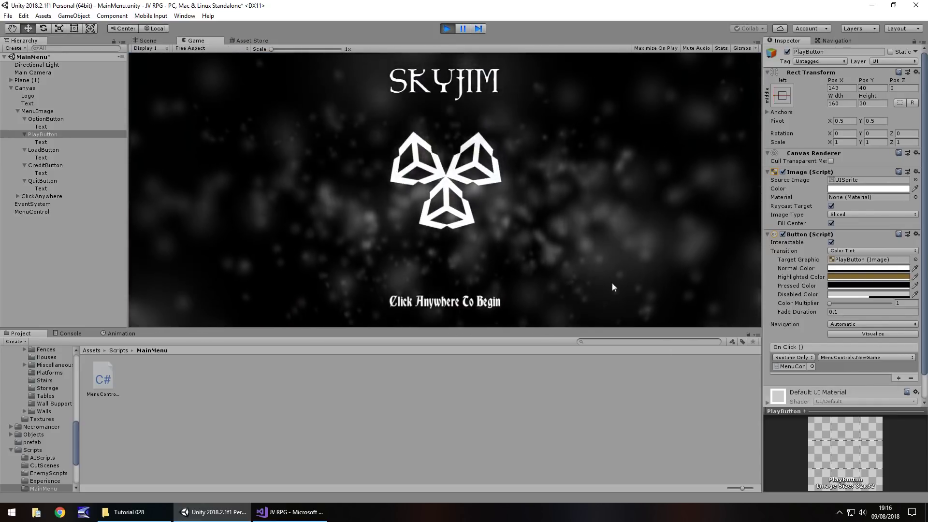
click(559, 215)
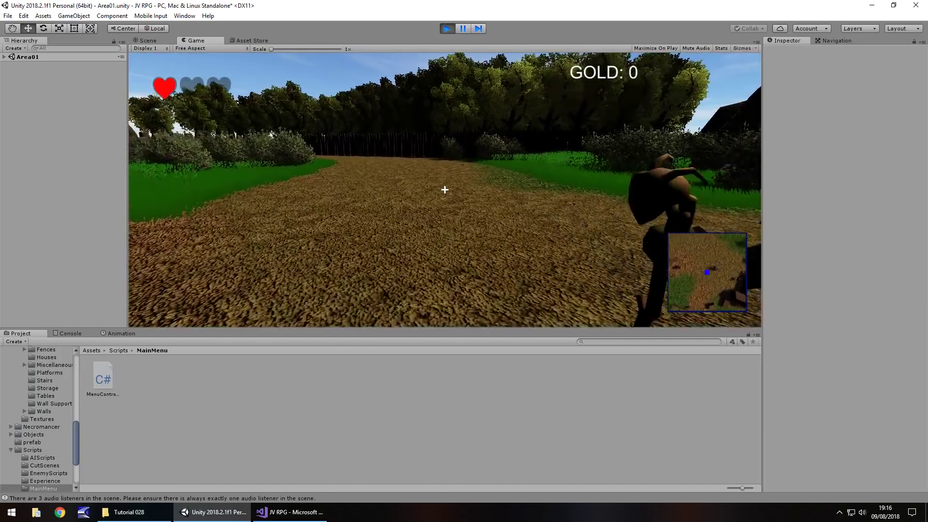
key(ctrl+p)
alt+drag(543, 141, 473, 152)
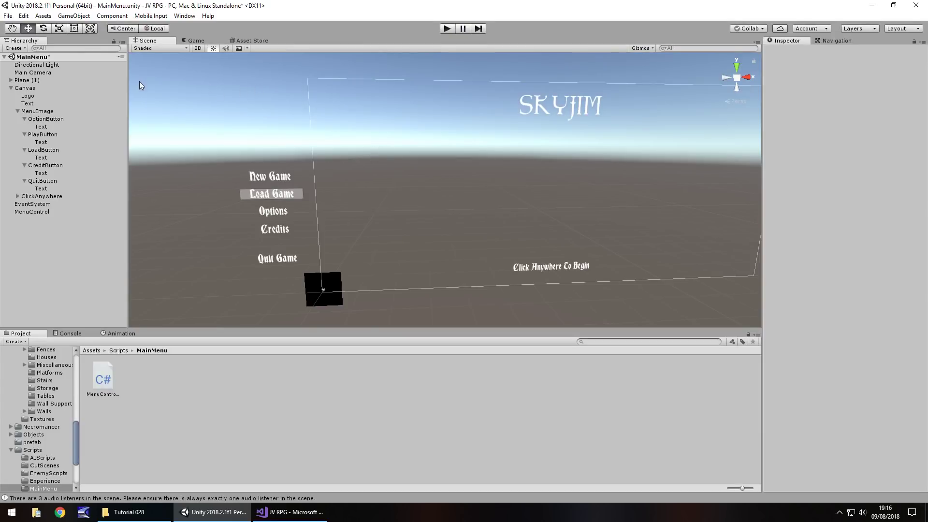
Create a UI Raw Image and set its colour to black
click(77, 18)
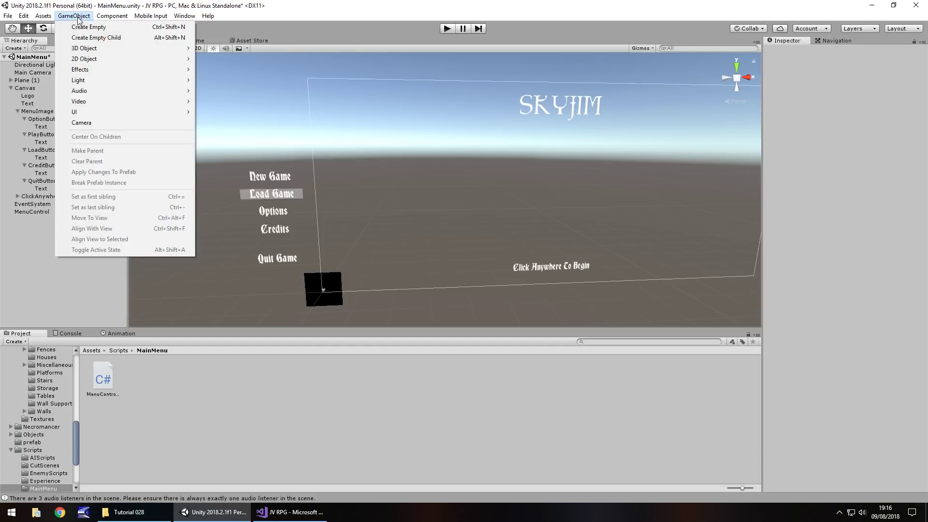
mouse_move(102, 50)
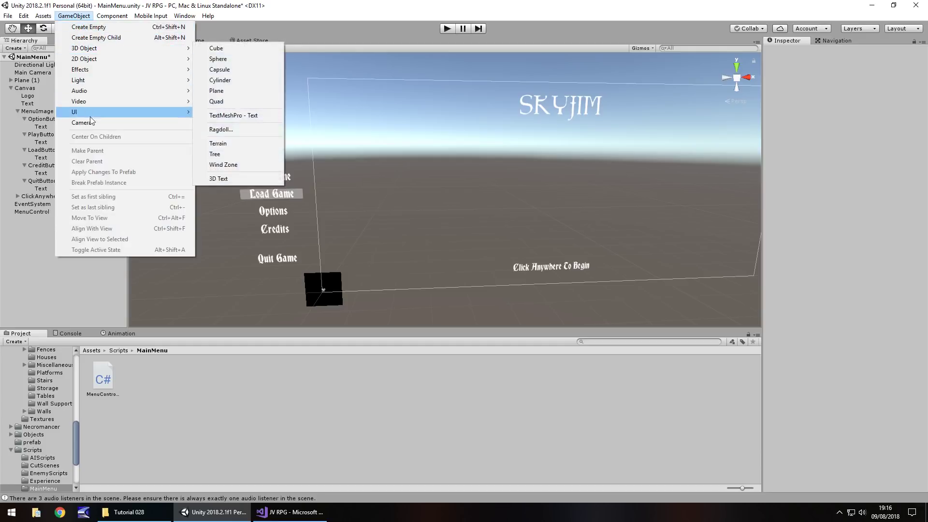
mouse_move(90, 113)
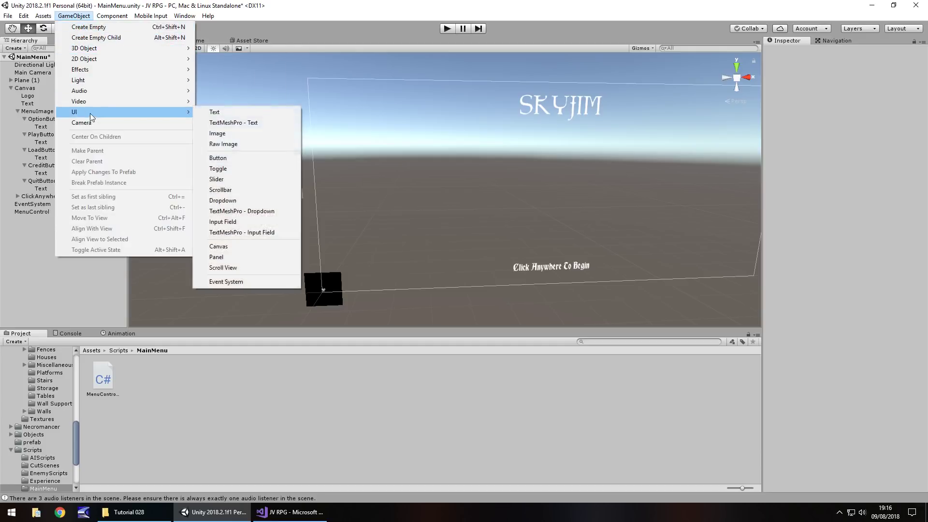
click(230, 143)
click(855, 188)
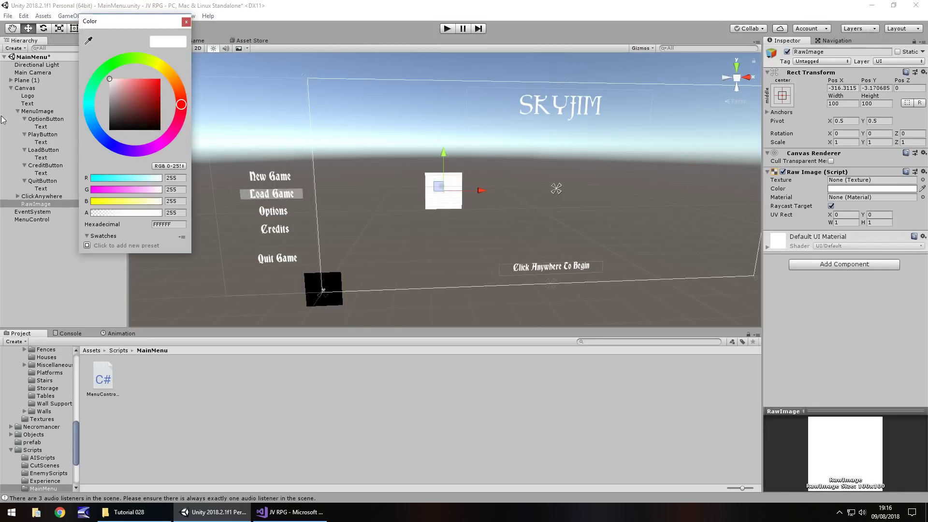
drag(136, 114, 163, 144)
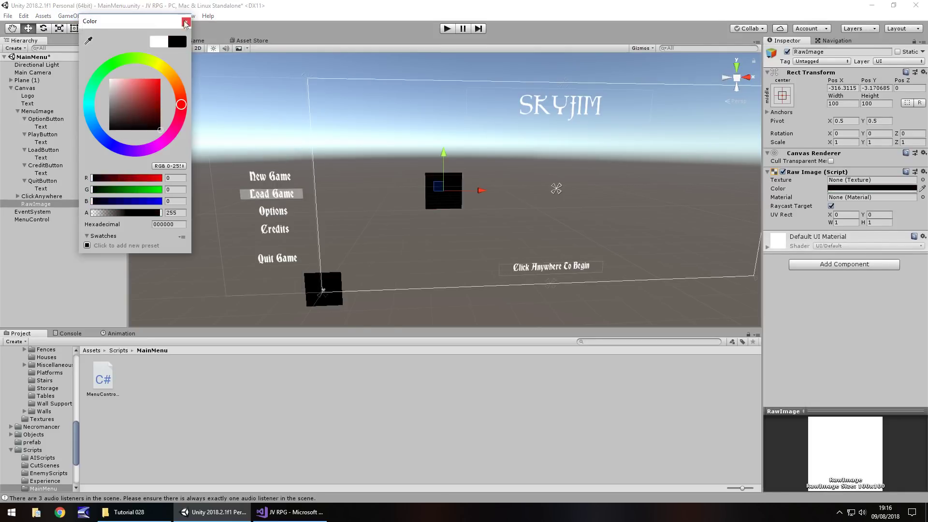
click(185, 22)
Apply the stretch anchor preset and set Left, Top, Right and Bottom to 0
click(782, 96)
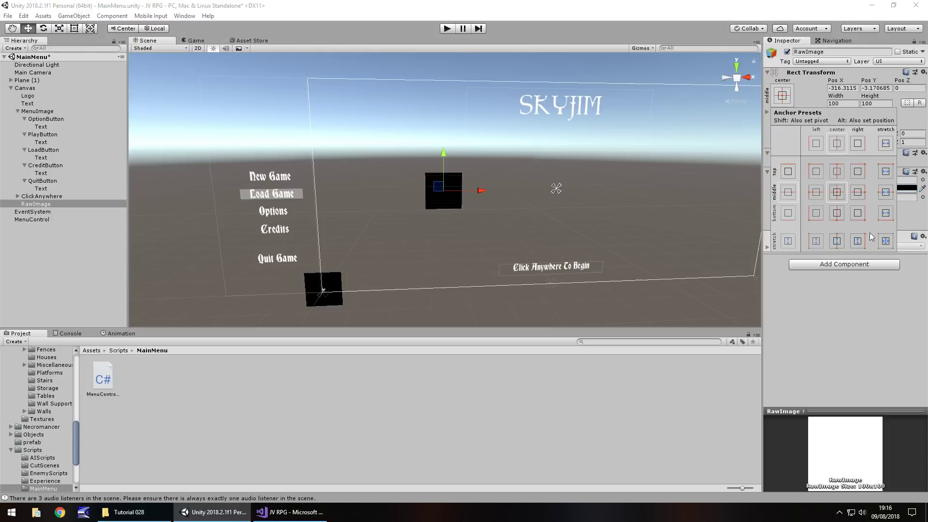
click(896, 240)
click(841, 88)
text(0)
click(875, 88)
text(0)
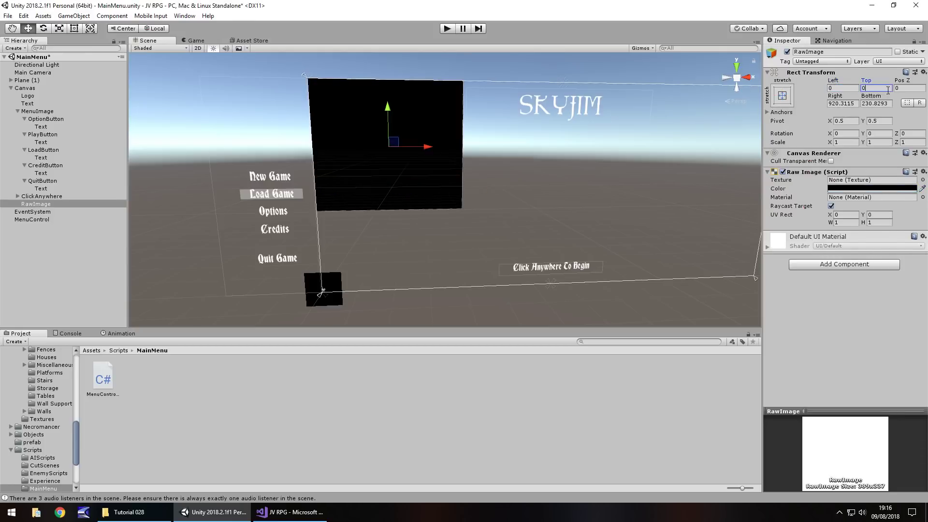
click(843, 103)
text(0)
click(877, 103)
text(0)
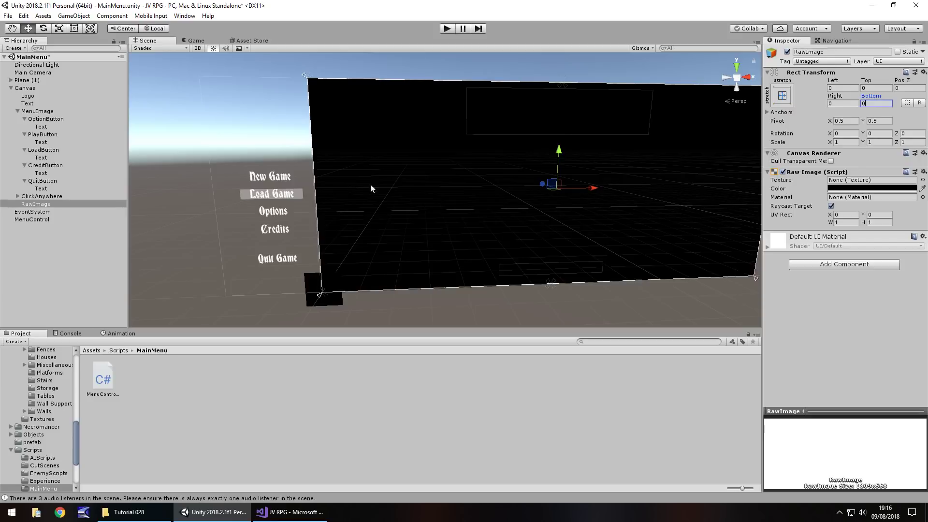
Rename the RawImage object to LoadingGame
right_click(34, 204)
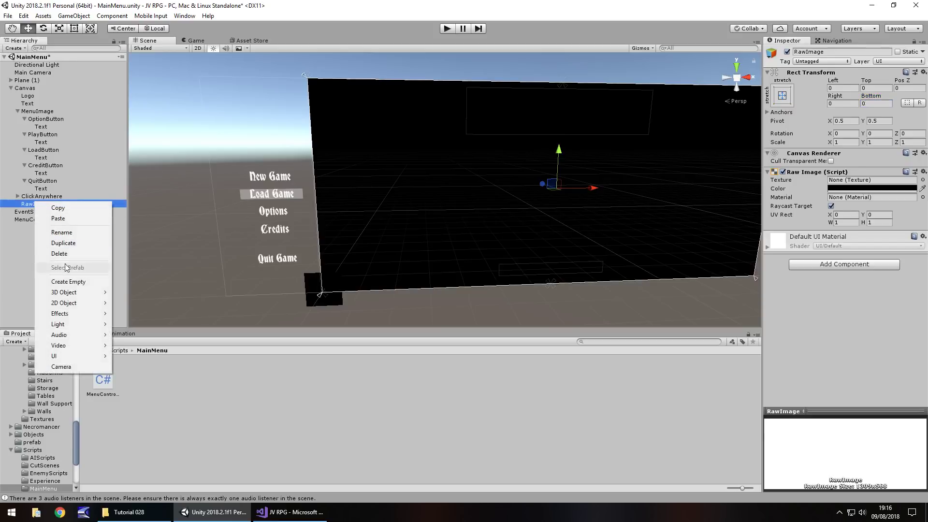
click(78, 232)
text(LoadingGame)
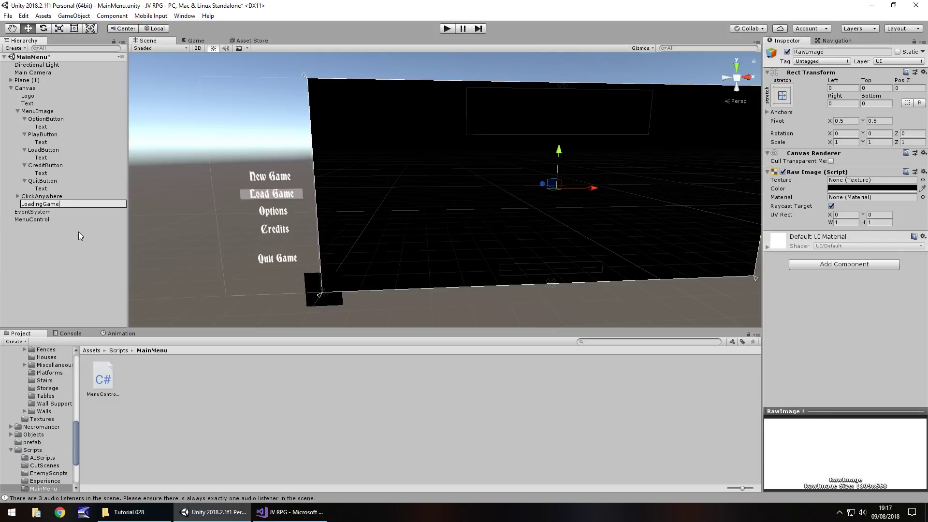
key(Return)
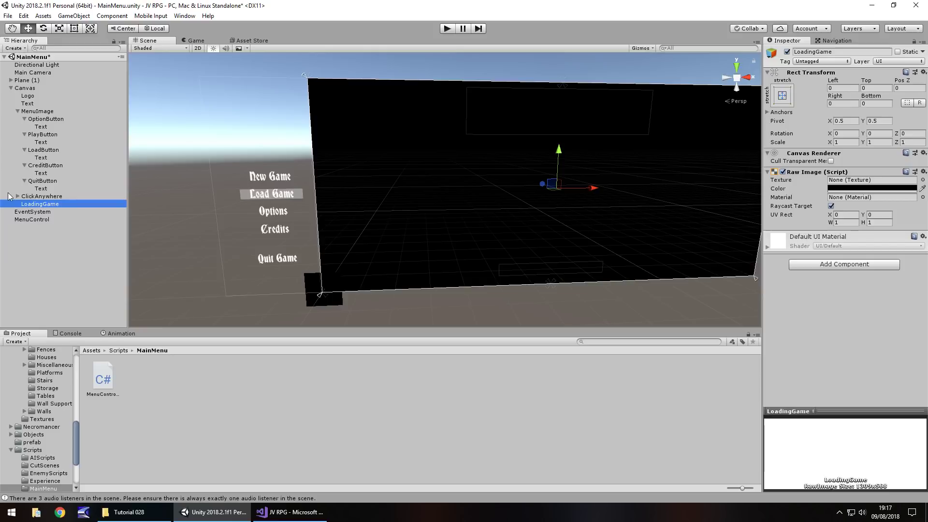
Inspect the ClickAnywhere button and its Text child
click(43, 196)
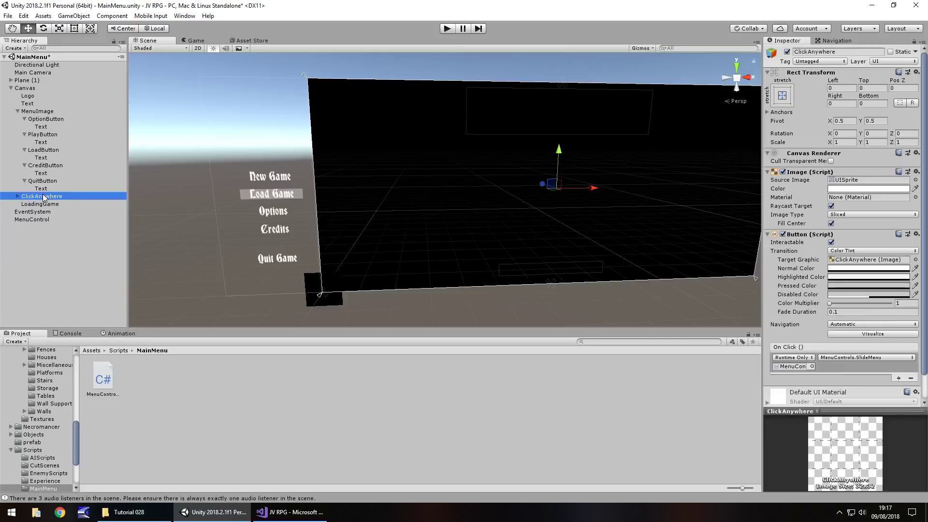
click(18, 196)
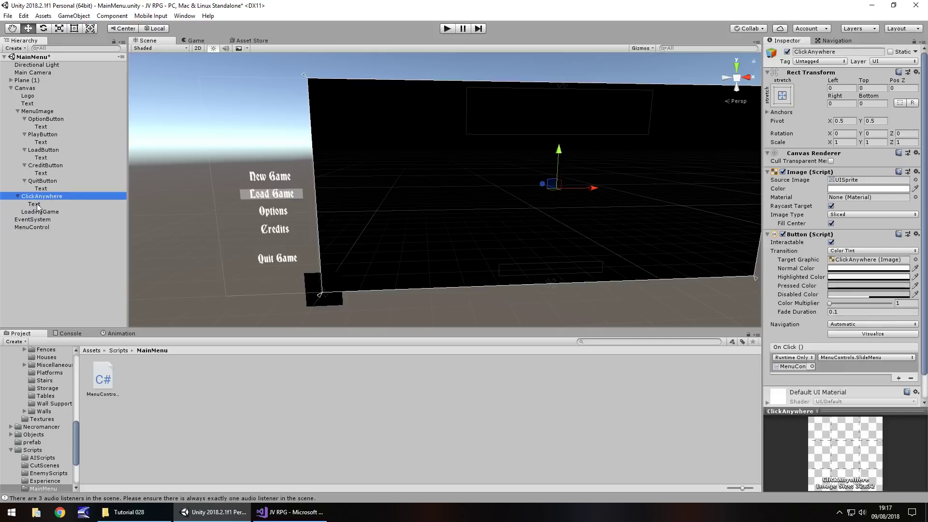
click(35, 204)
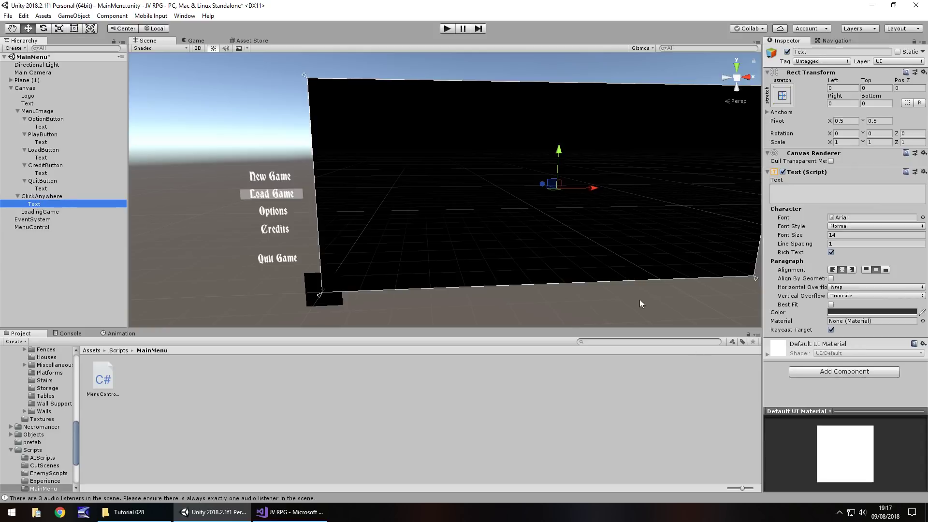
click(44, 197)
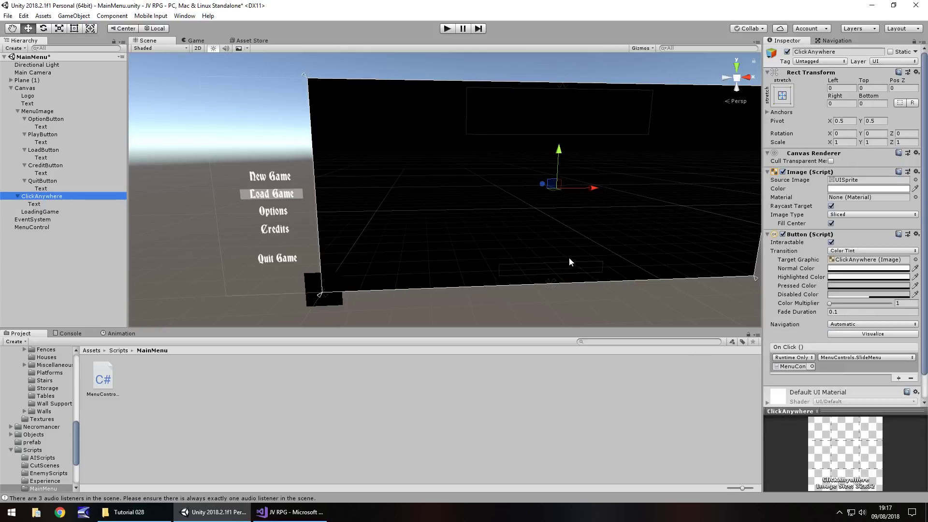
click(40, 211)
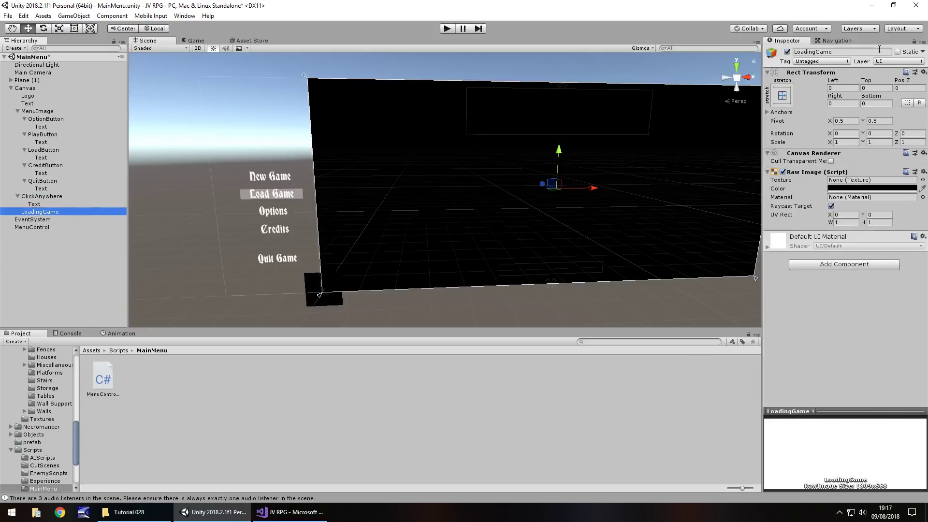
click(787, 52)
click(560, 269)
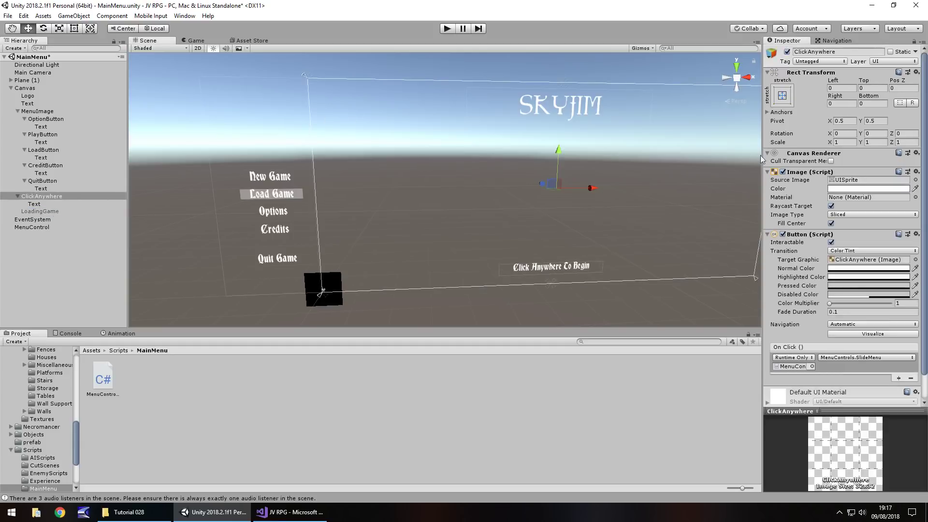
click(34, 204)
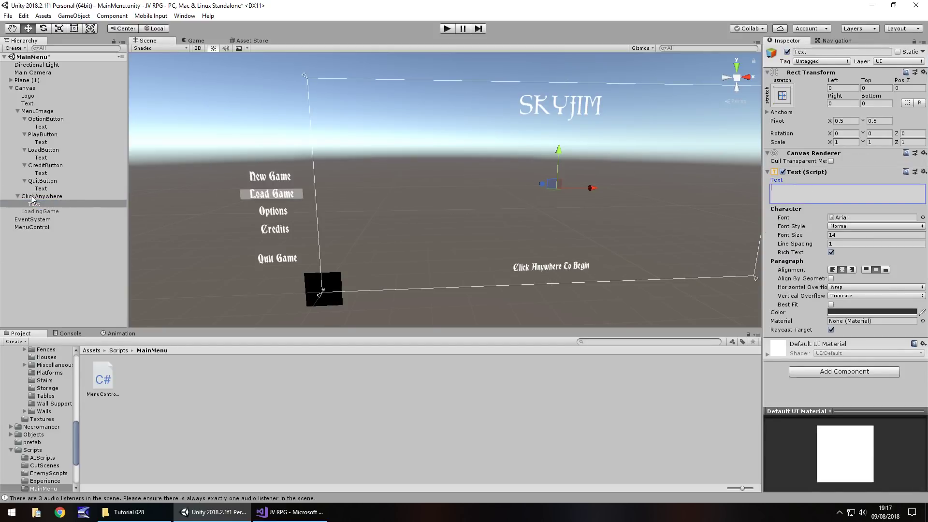
click(32, 197)
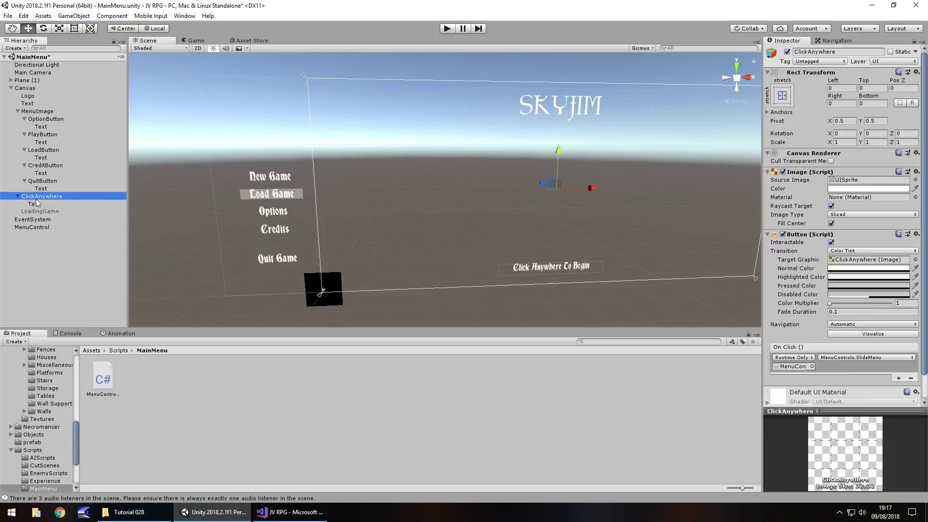
click(41, 211)
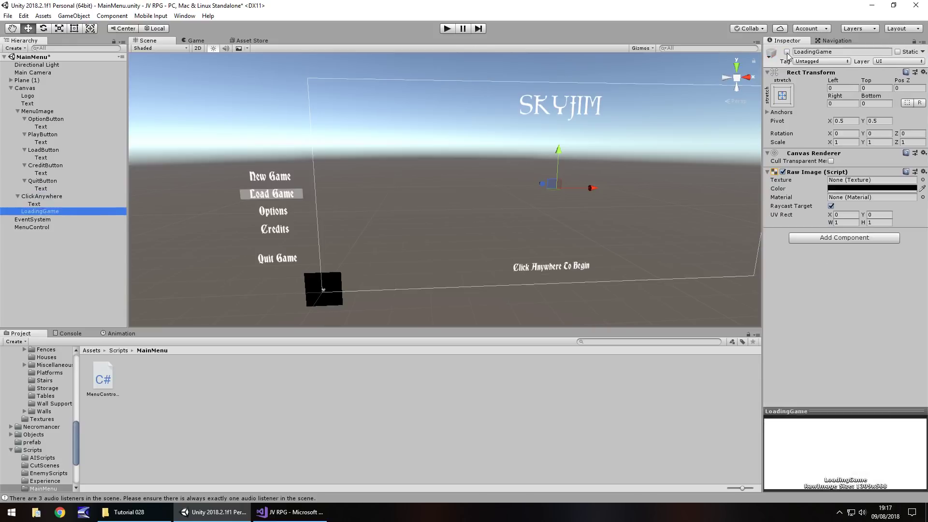
click(786, 51)
Add a child Text under LoadingGame, anchored bottom-right, size 40, reading 'Loading...'
right_click(38, 214)
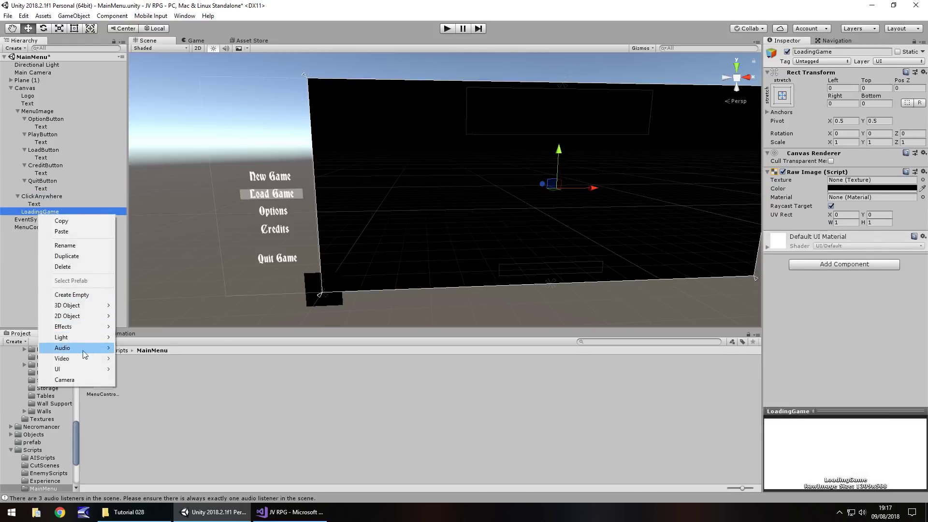
mouse_move(75, 370)
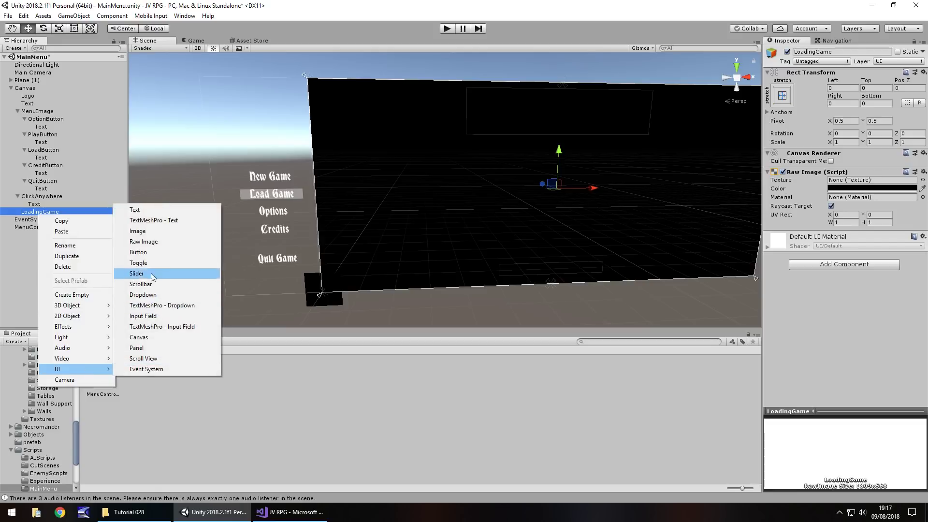
click(148, 214)
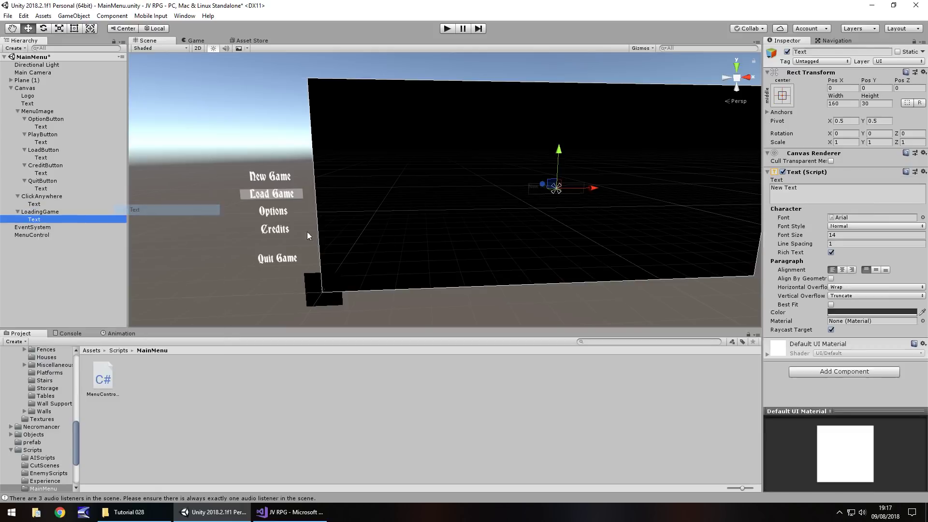
click(784, 96)
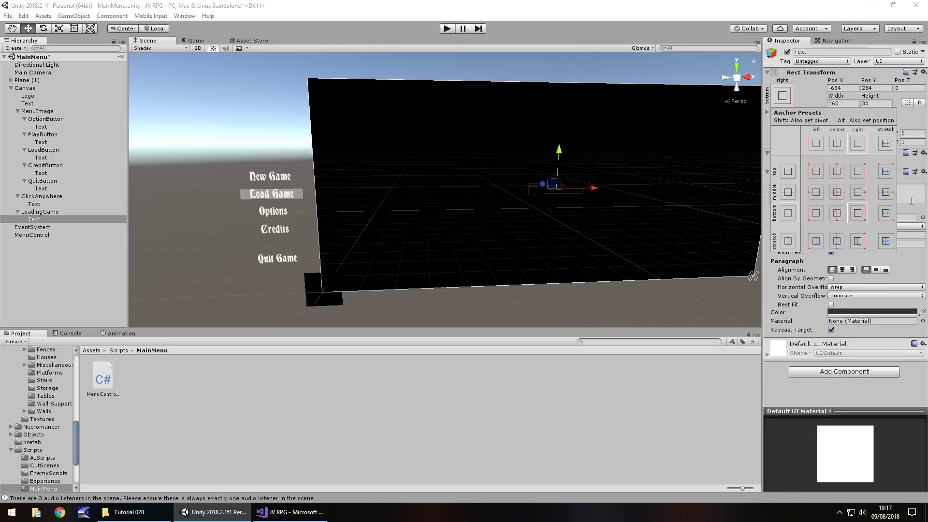
click(856, 213)
click(873, 235)
text(40)
click(798, 188)
text(Loading...)
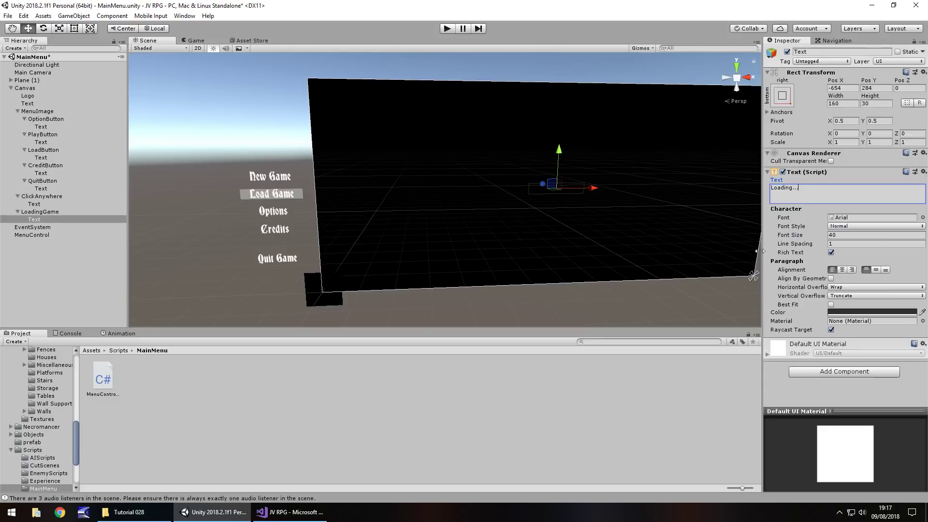
Make the text white, apply the Bradley Gratis font, and fit it into the bottom-right corner
click(847, 312)
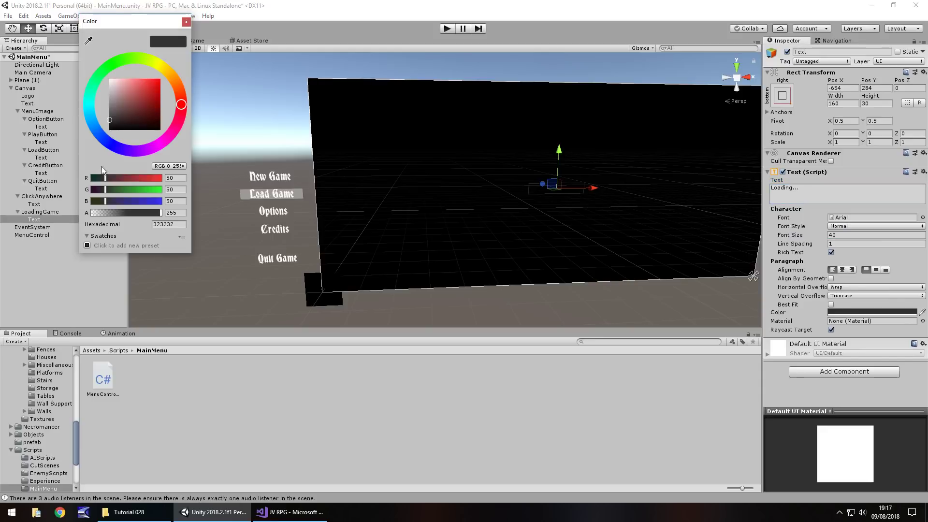
drag(111, 116, 92, 65)
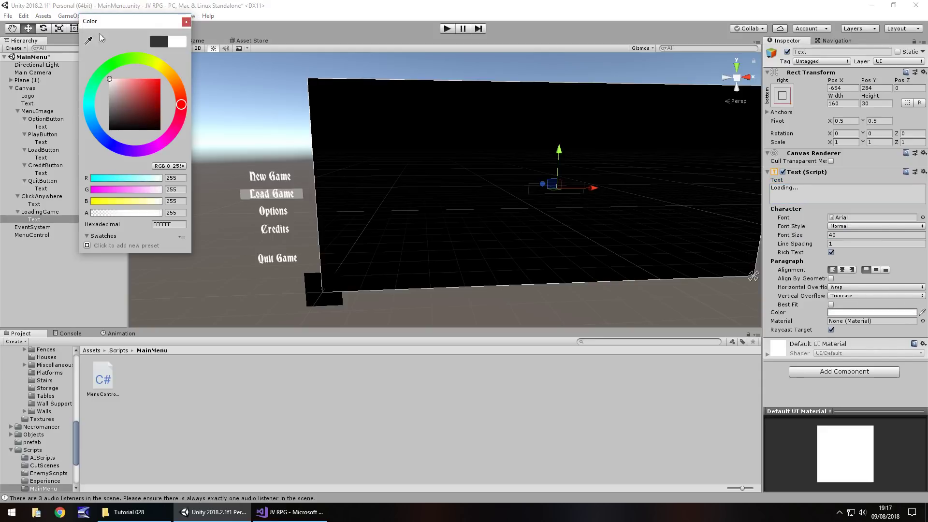
click(186, 22)
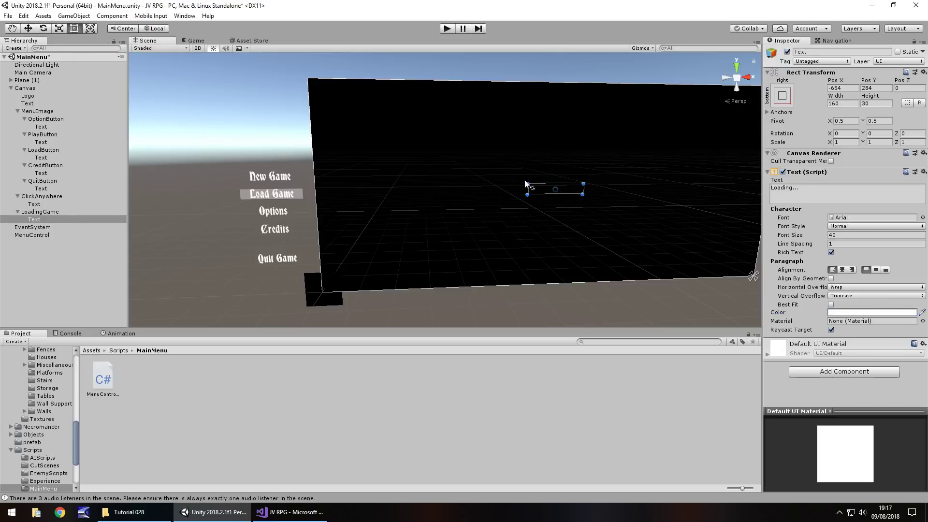
drag(525, 184, 453, 172)
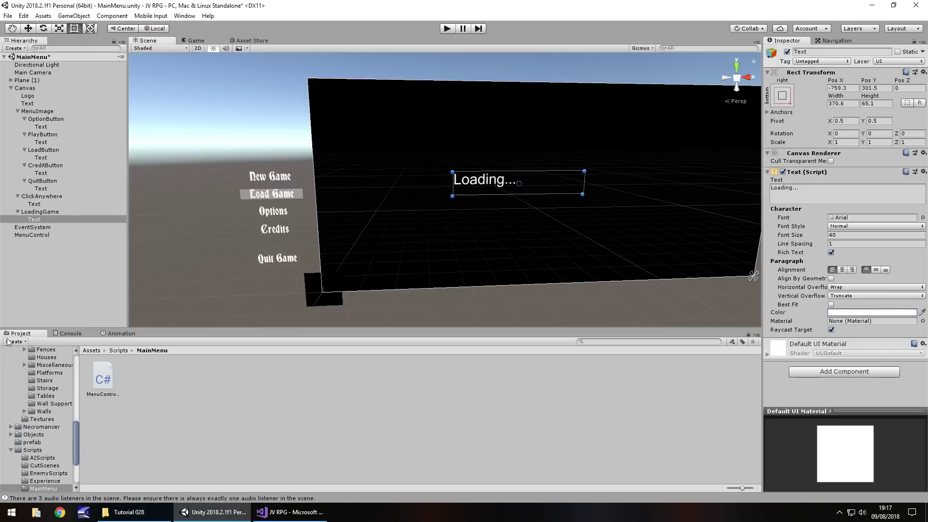
drag(74, 445, 67, 384)
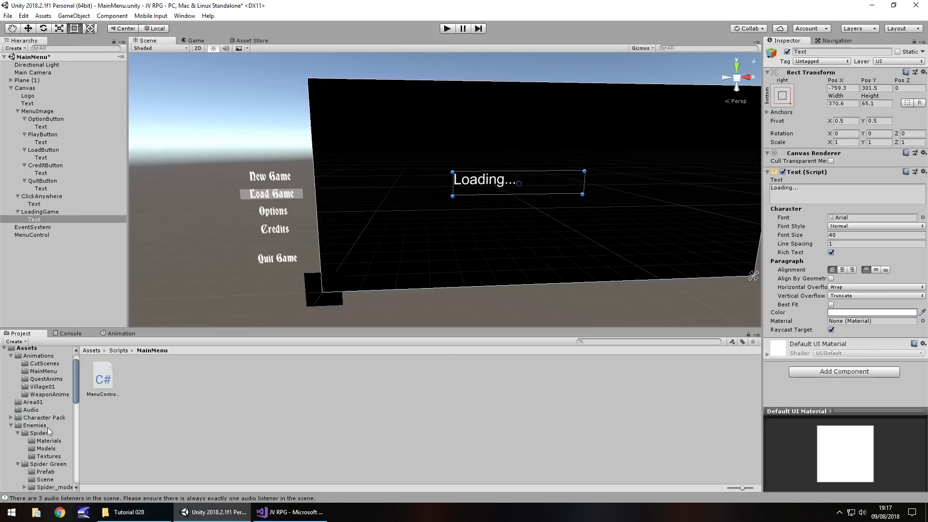
scroll(41, 431, down, 6)
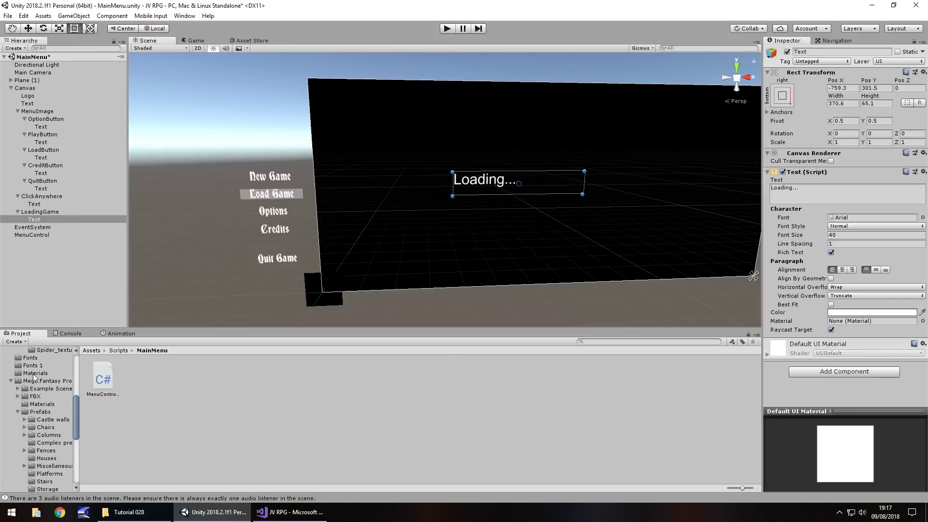
click(34, 358)
drag(100, 382, 874, 218)
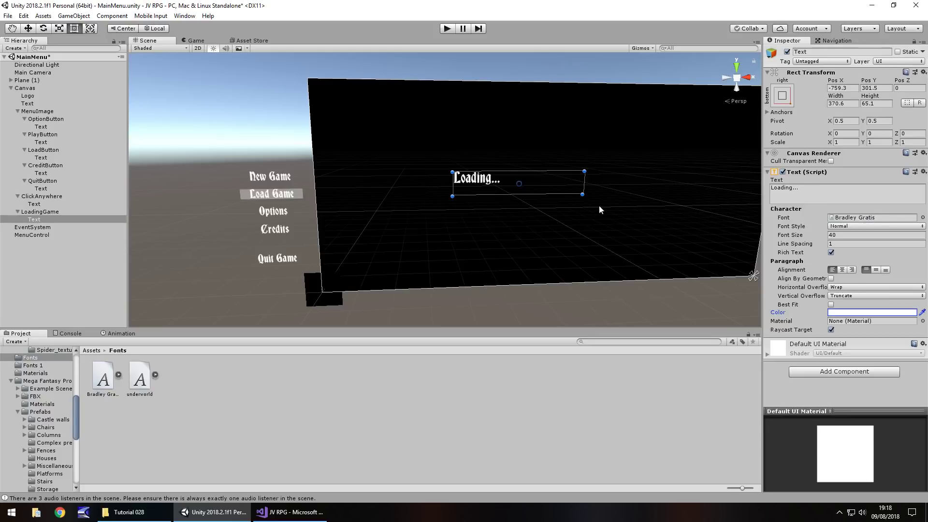
drag(582, 194, 735, 269)
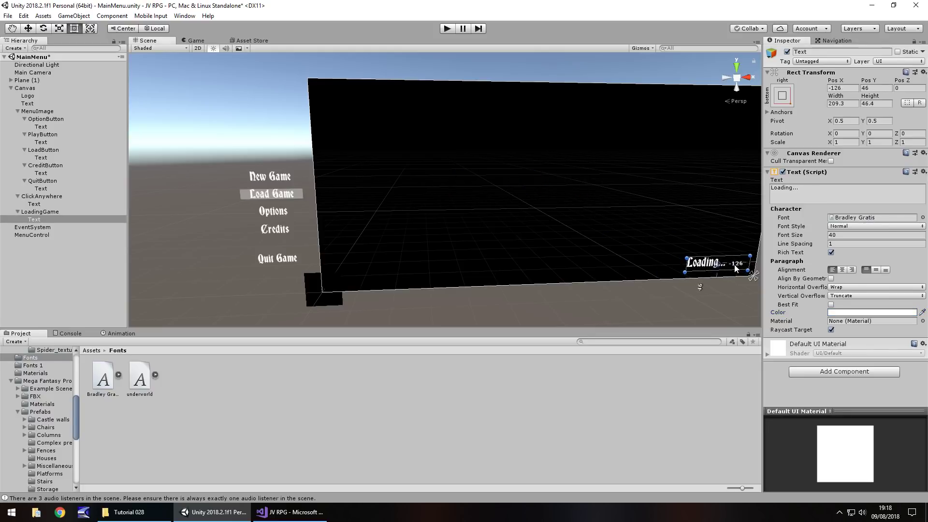
Deactivate the LoadingGame overlay so the title and Click Anywhere prompt show again
click(38, 211)
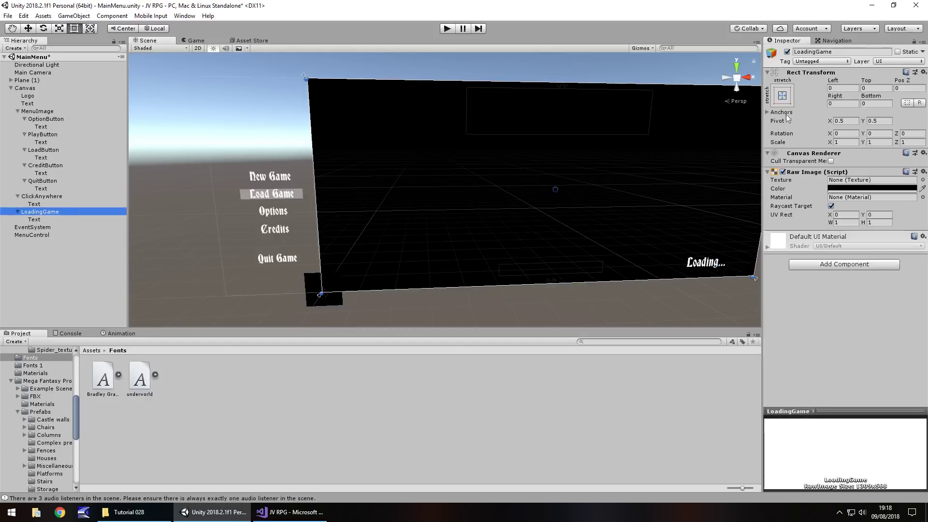
click(787, 51)
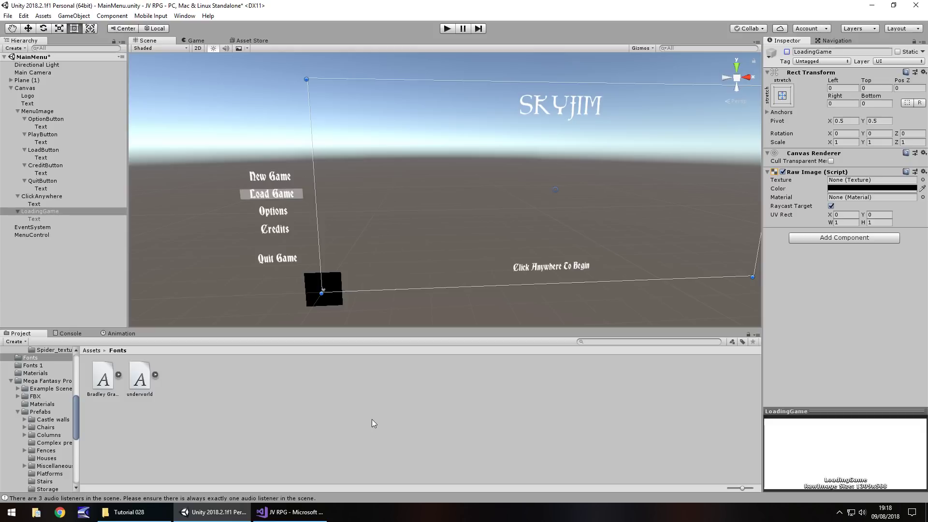
Declare public AudioSource menuMusic and public GameObject loadingGame fields in MenuControls
click(290, 512)
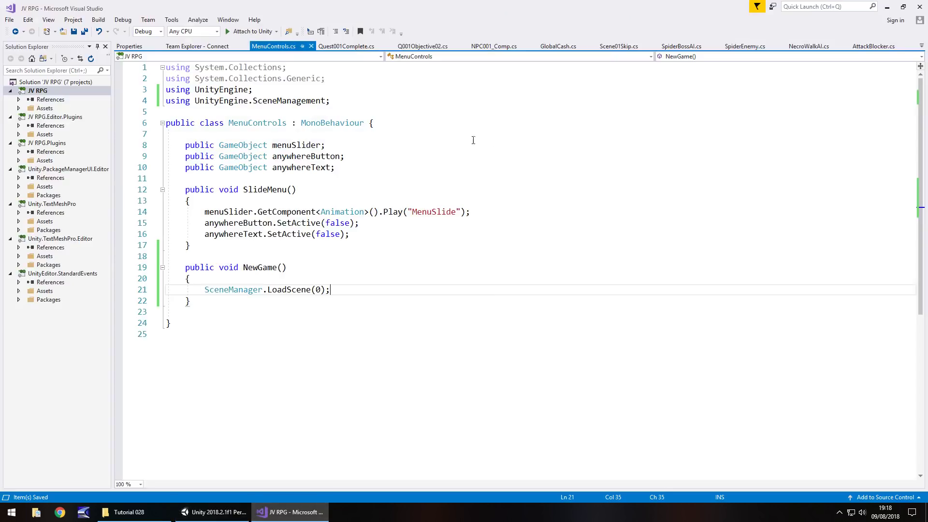
click(349, 167)
key(Return)
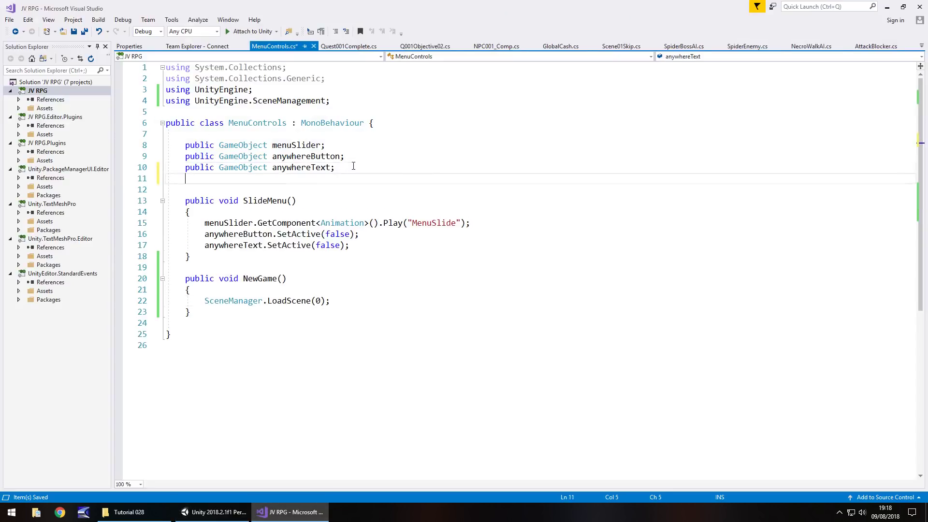
text(publi)
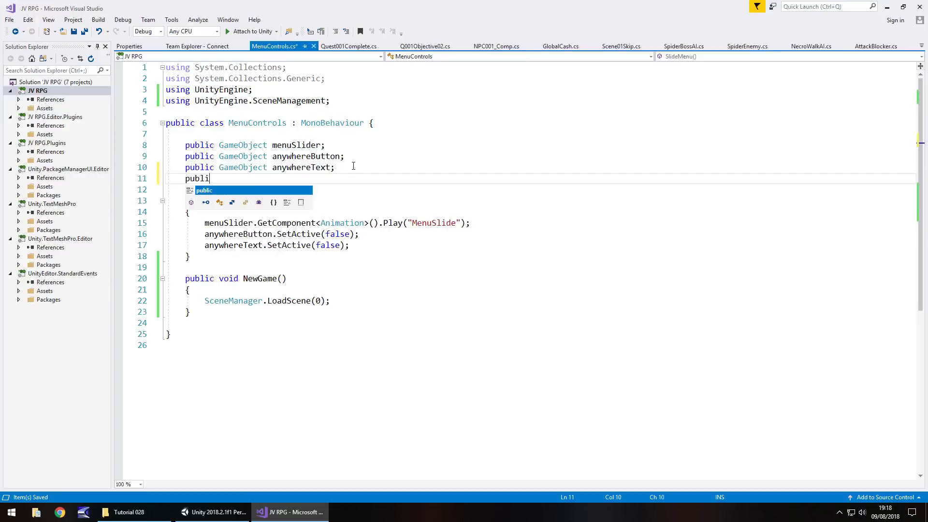
text(c Audio)
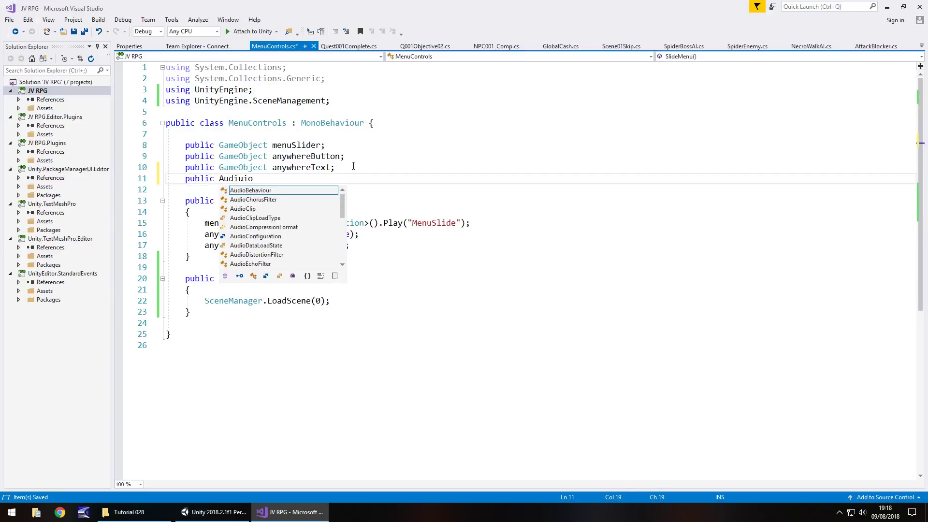
text(Source )
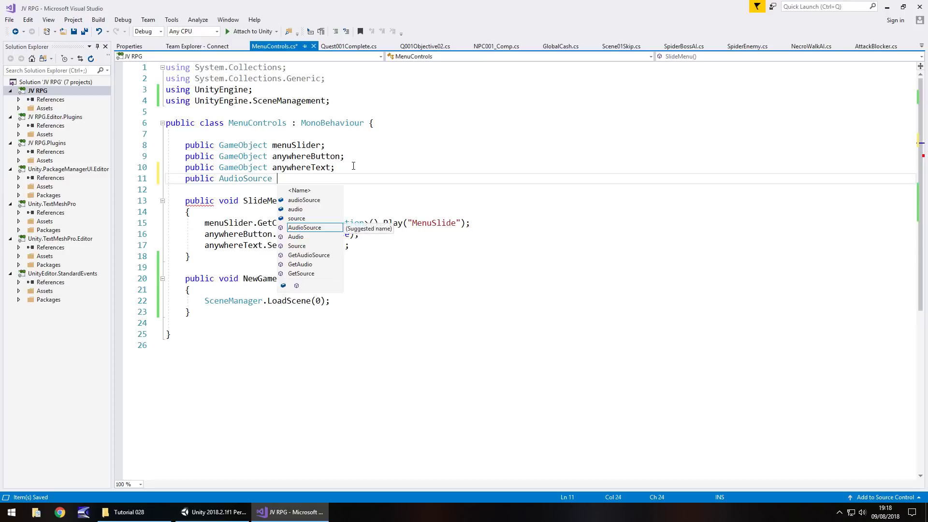
text(menuMusic;)
key(Return)
text(public GameObject loadingGame;)
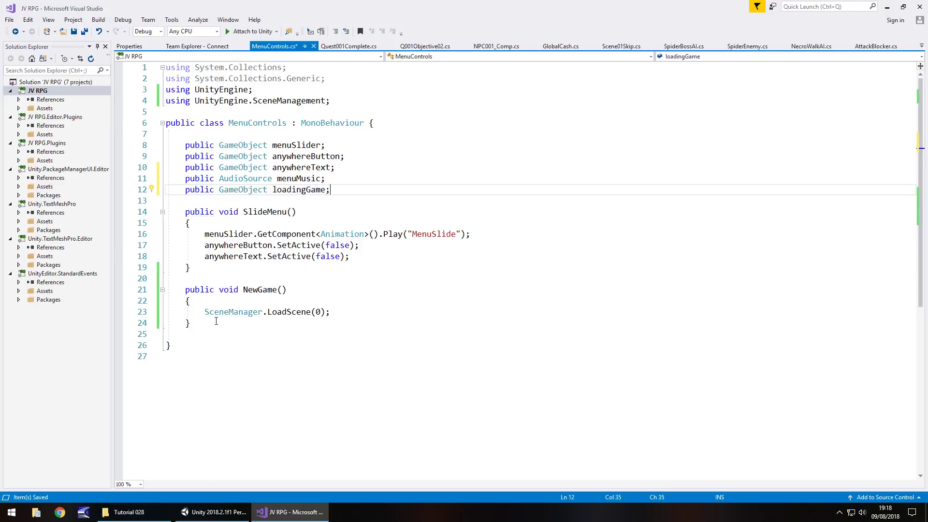
Add menuMusic.Stop() and loadingGame.SetActive(true) before LoadScene in NewGame, then save
click(203, 312)
key(Return)
click(235, 311)
text(menu)
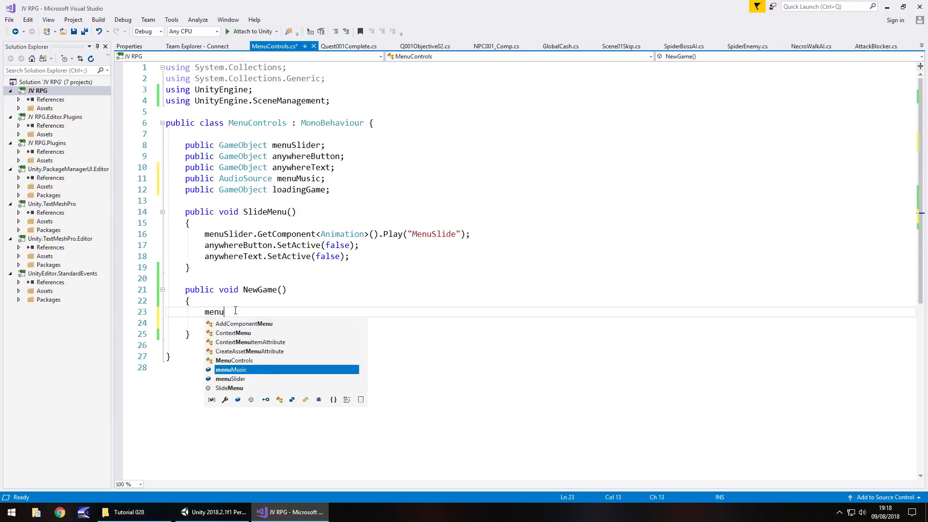
text(Music.S)
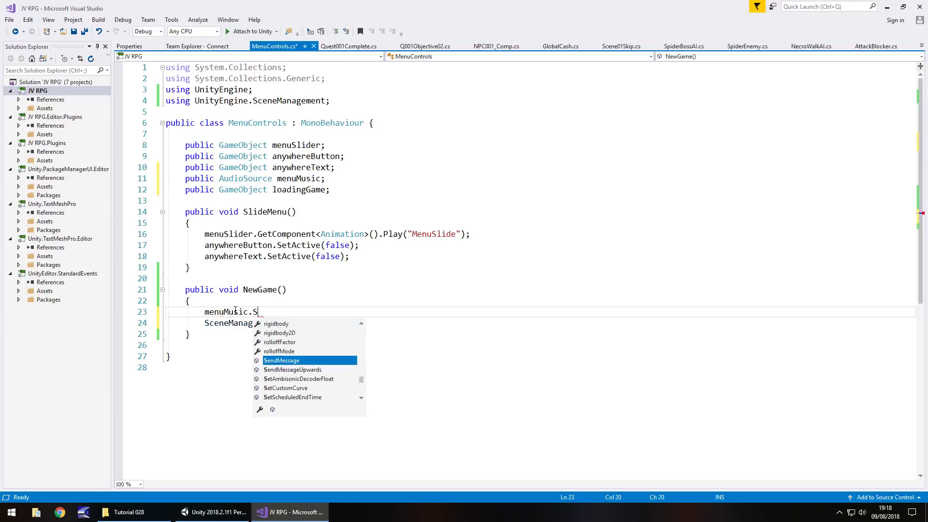
text(top();)
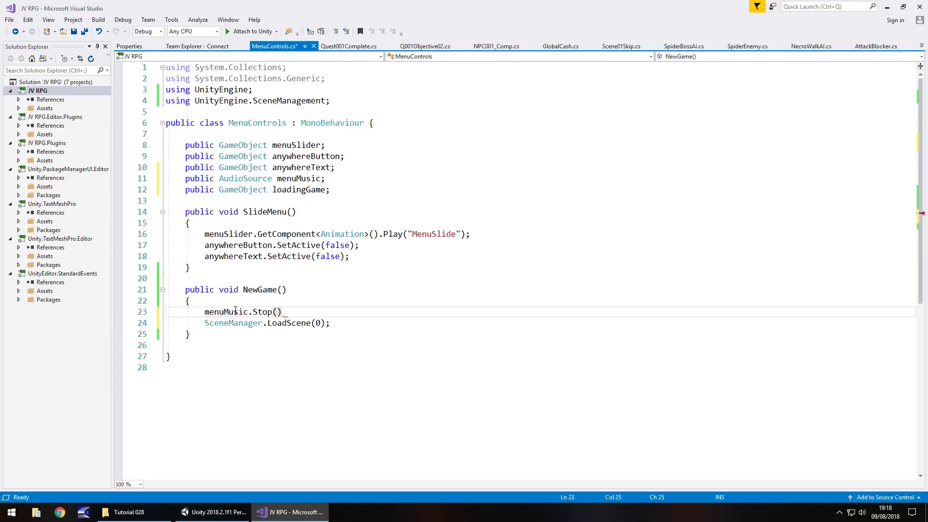
key(Return)
text(loadingGamwe)
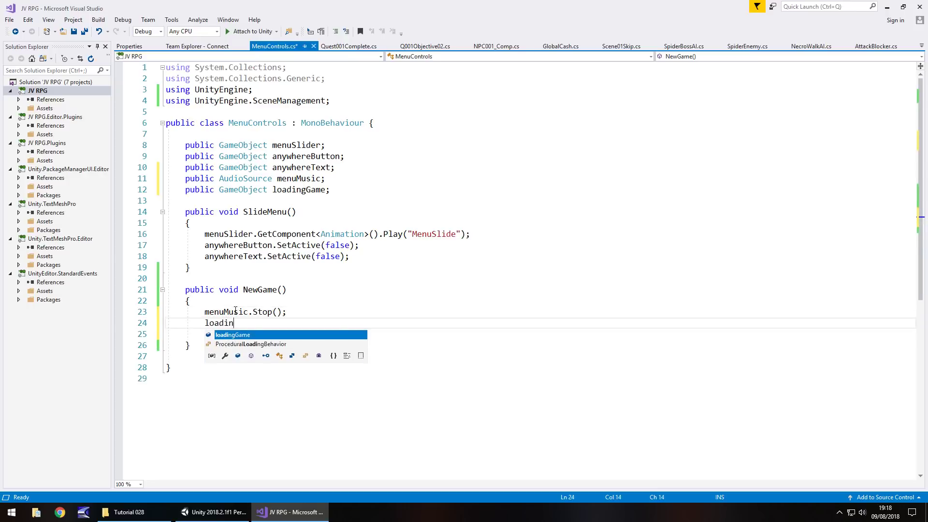
key(BackSpace)
key(BackSpace)
text(e.SetActive)
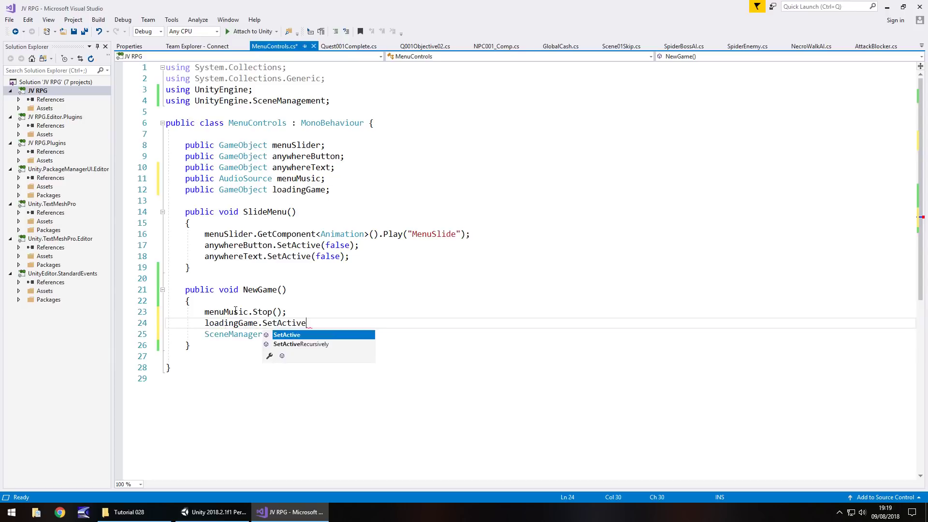
text((true);)
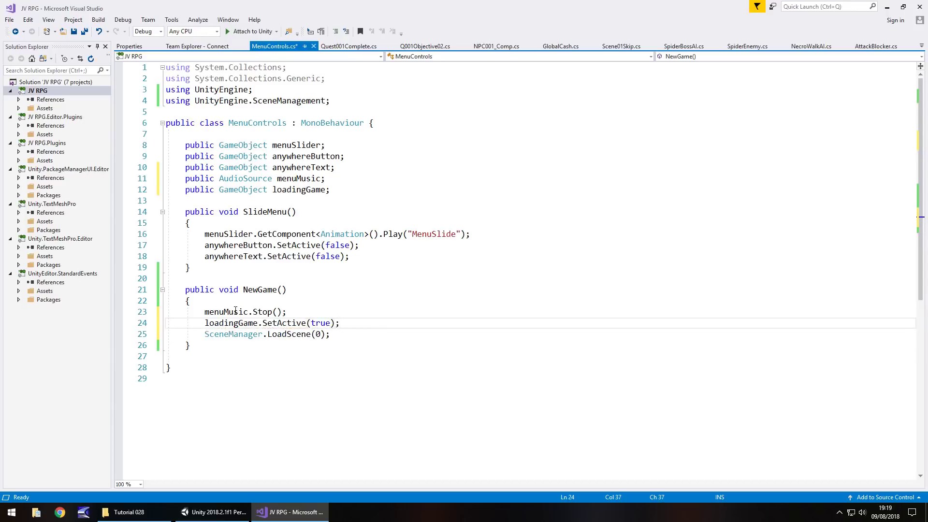
key(ctrl+s)
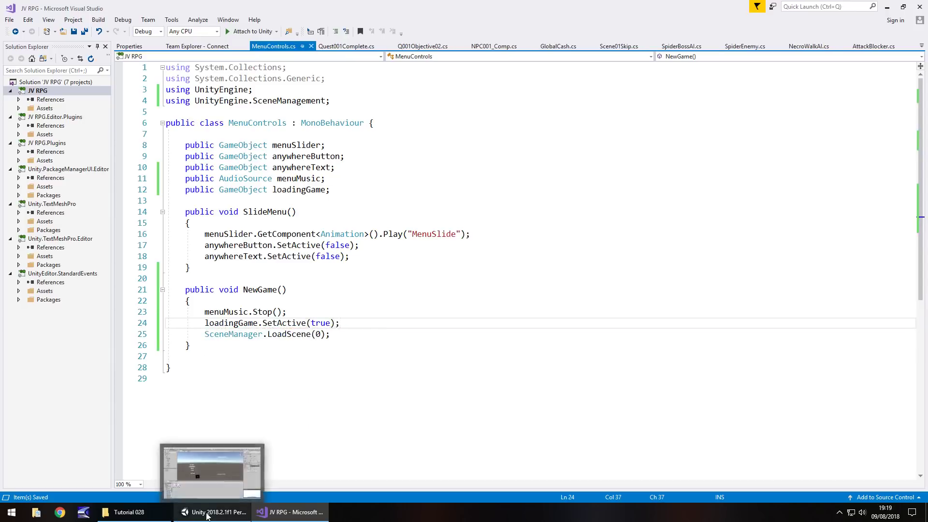
Assign Main Camera's audio source to MenuControl's Menu Music field
click(213, 512)
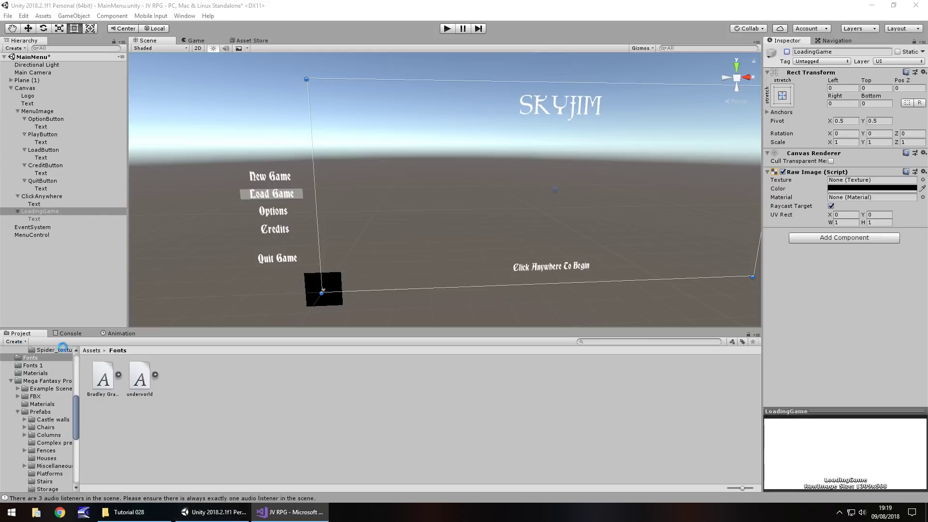
right_click(31, 237)
click(31, 243)
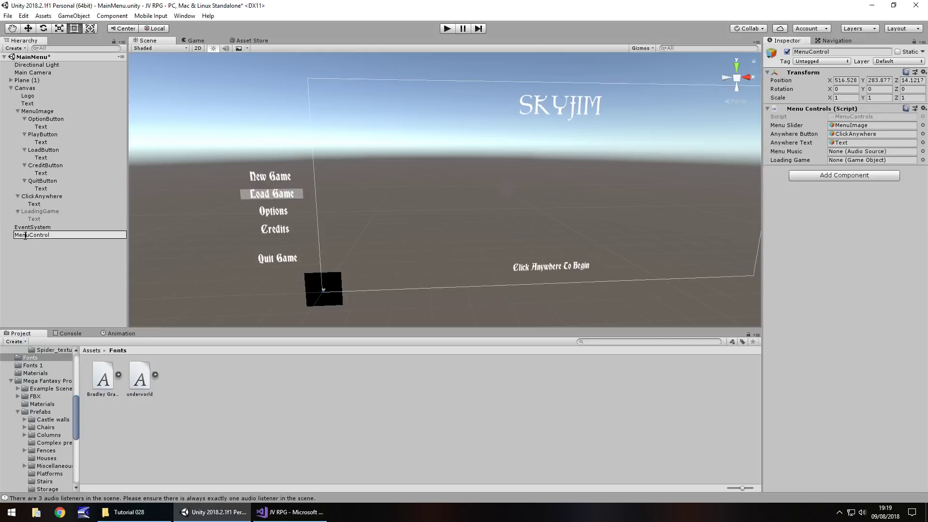
click(31, 243)
click(31, 234)
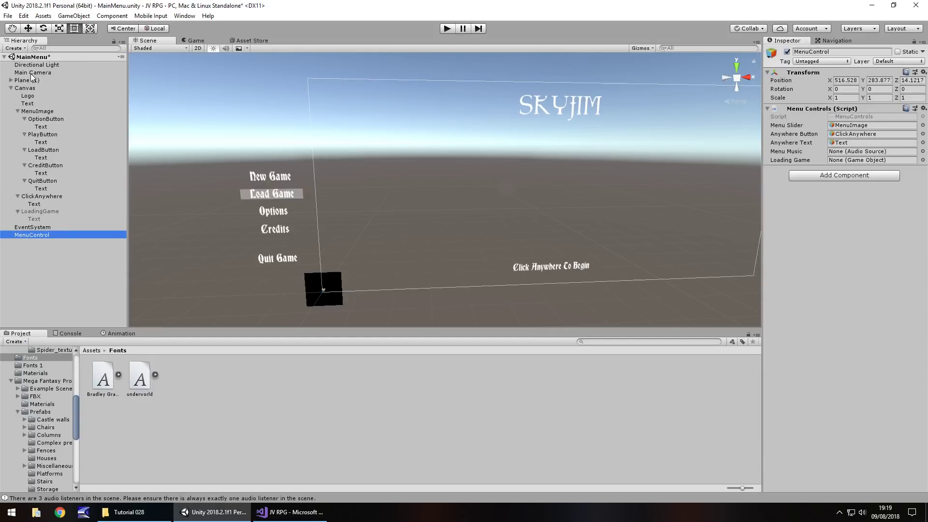
drag(29, 77, 876, 153)
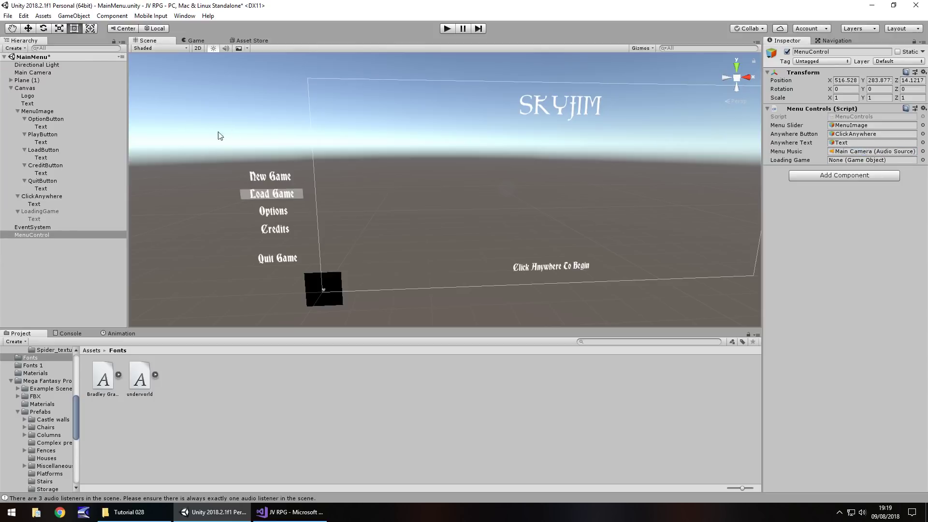
Assign the LoadingGame object to the Loading Game field and save the MainMenu scene
click(33, 215)
drag(33, 215, 870, 159)
key(alt+Tab)
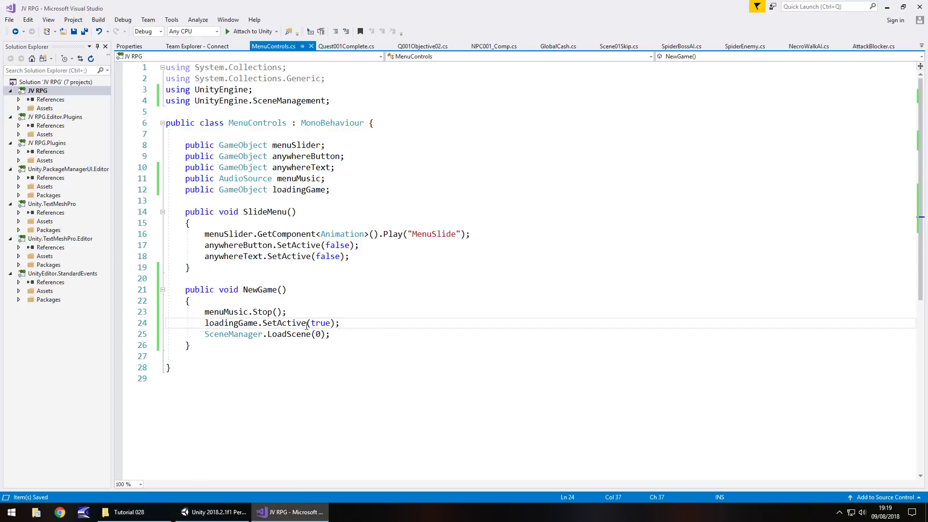
click(212, 512)
key(ctrl+s)
click(446, 29)
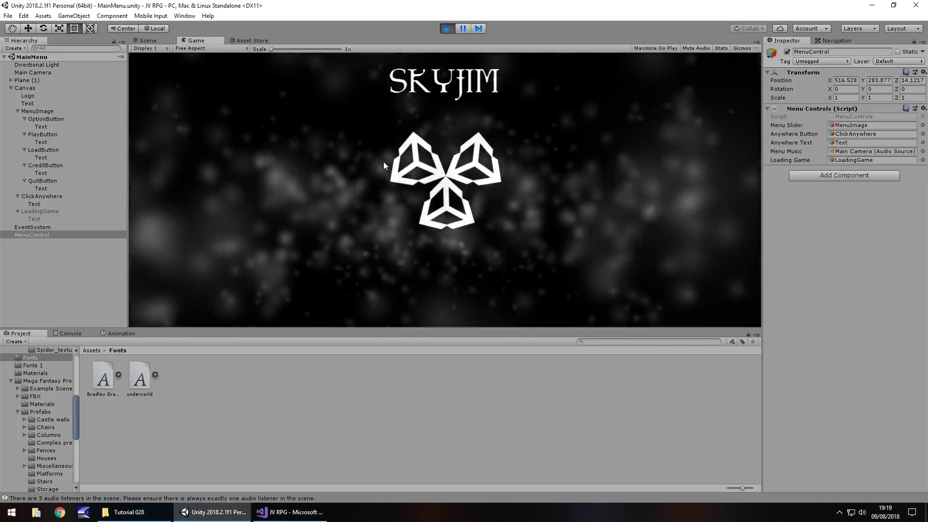
click(384, 161)
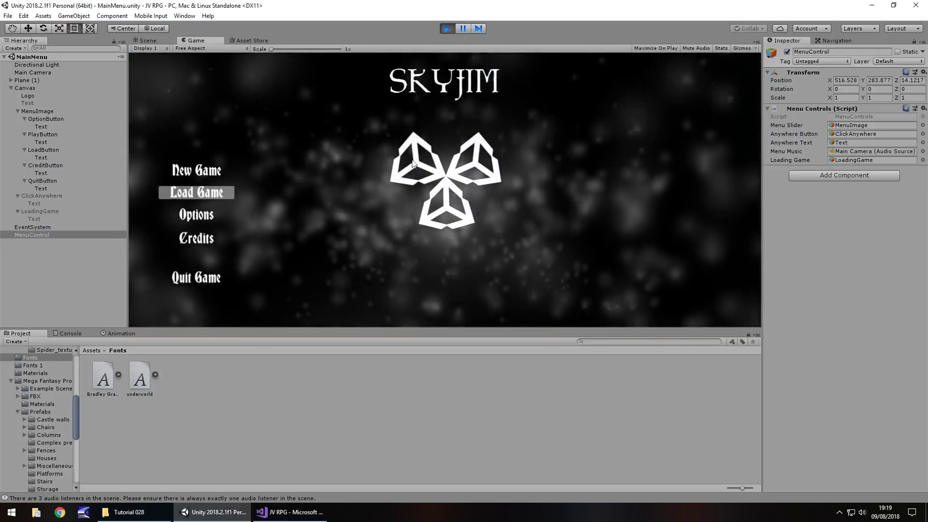
click(193, 167)
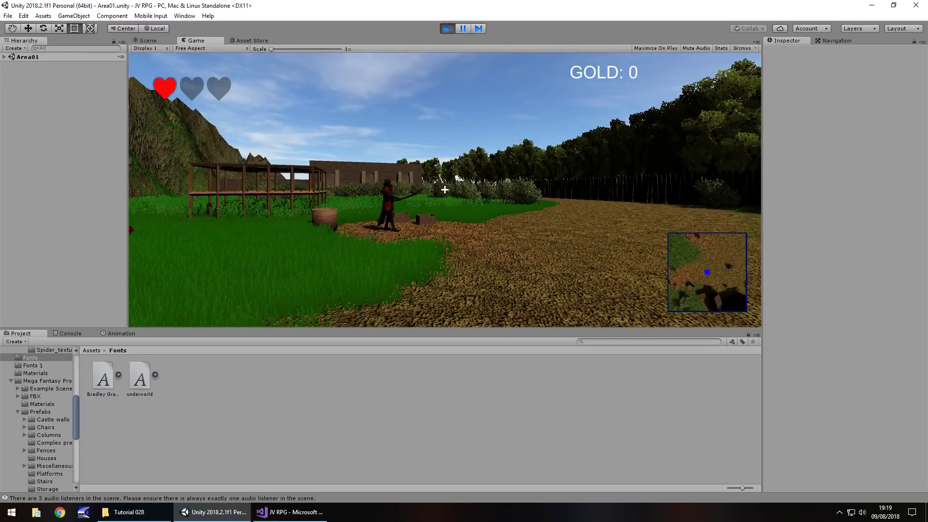
key(ctrl+p)
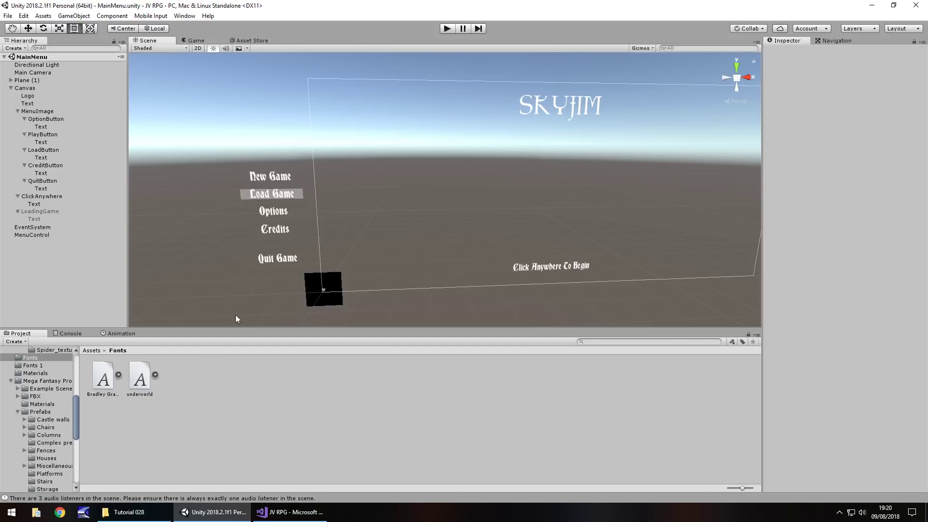
Open the Area01 scene from the Assets folder and start Play mode
scroll(58, 411, up, 10)
click(27, 365)
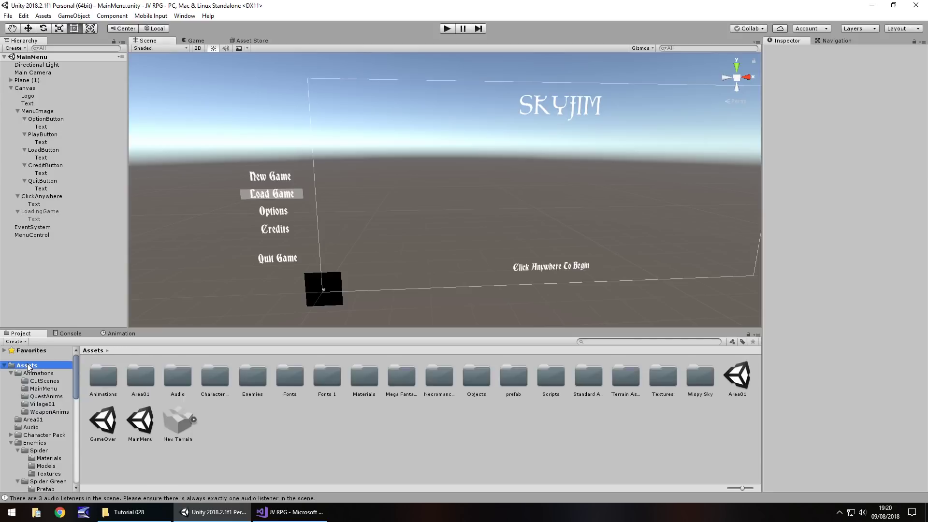
double_click(737, 377)
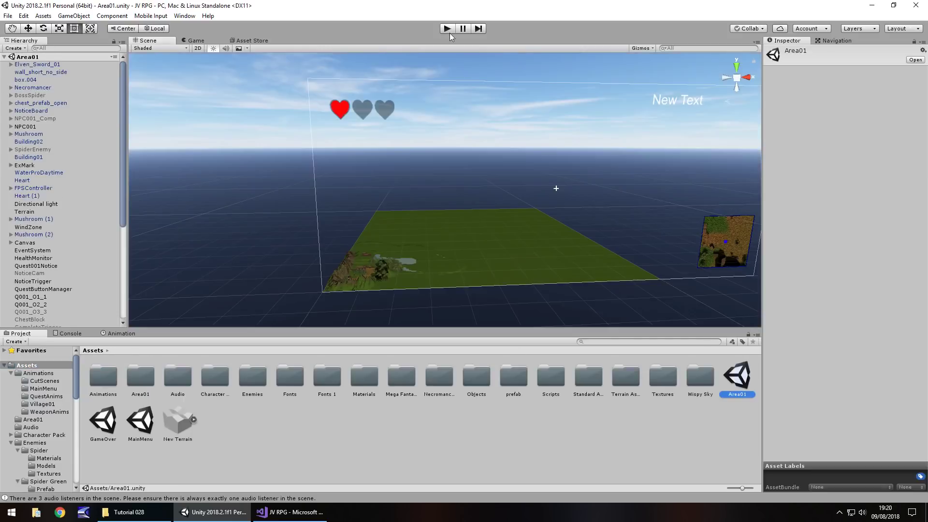
click(447, 29)
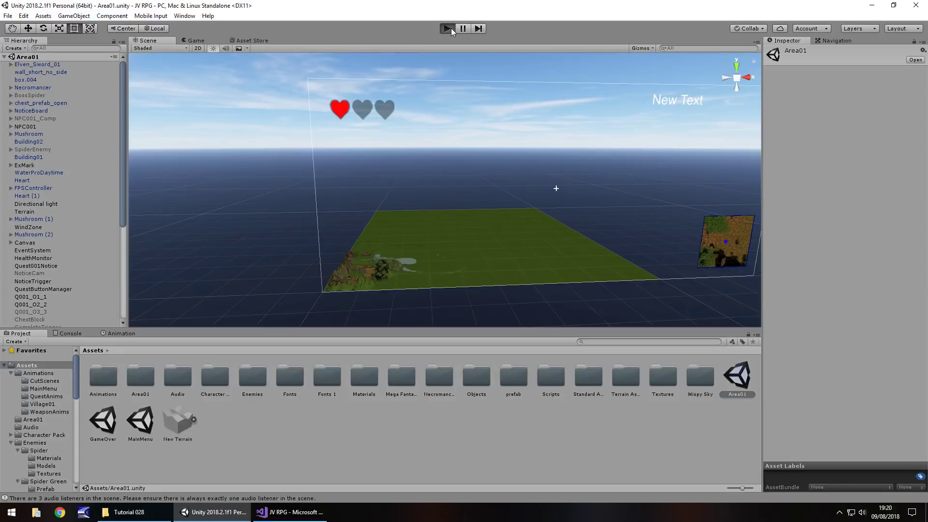